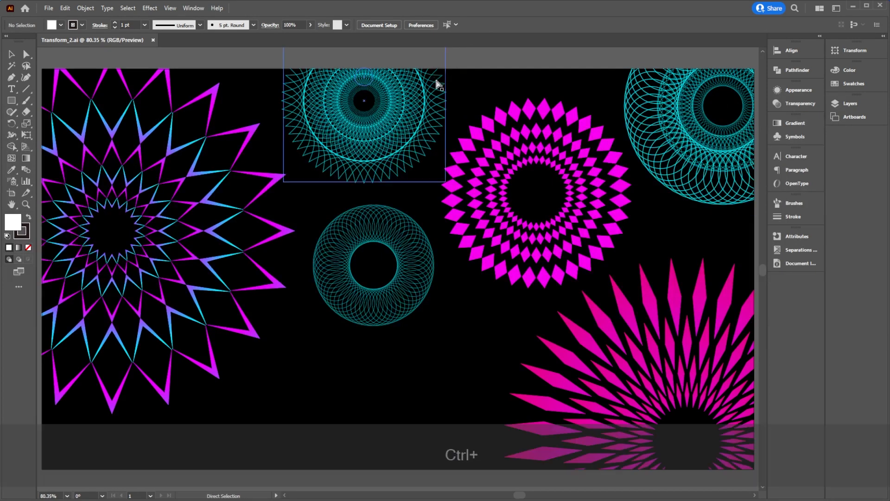
- Create a new RGB document 1920 px wide and 1080 px high
{"action": "key", "text": "ctrl+n"}
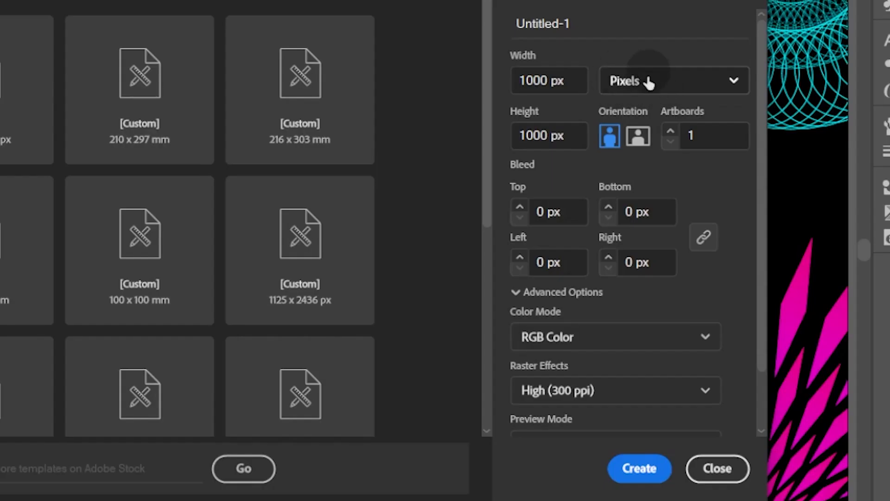
{"action": "left_click", "coordinate": [533, 88]}
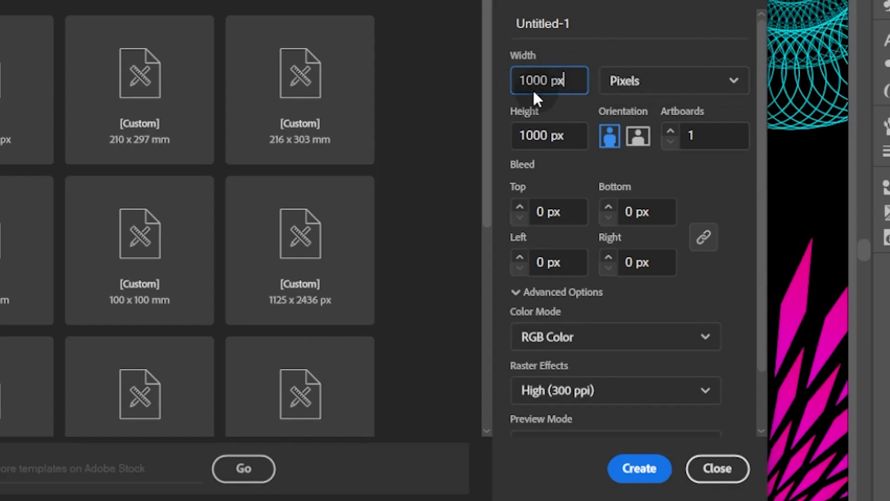
{"action": "type", "text": "1920"}
{"action": "key", "text": "Tab"}
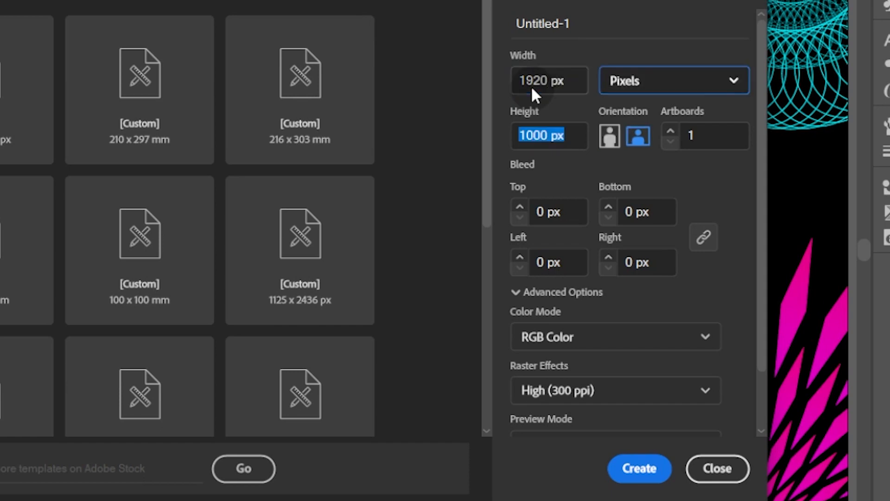
{"action": "type", "text": "1080"}
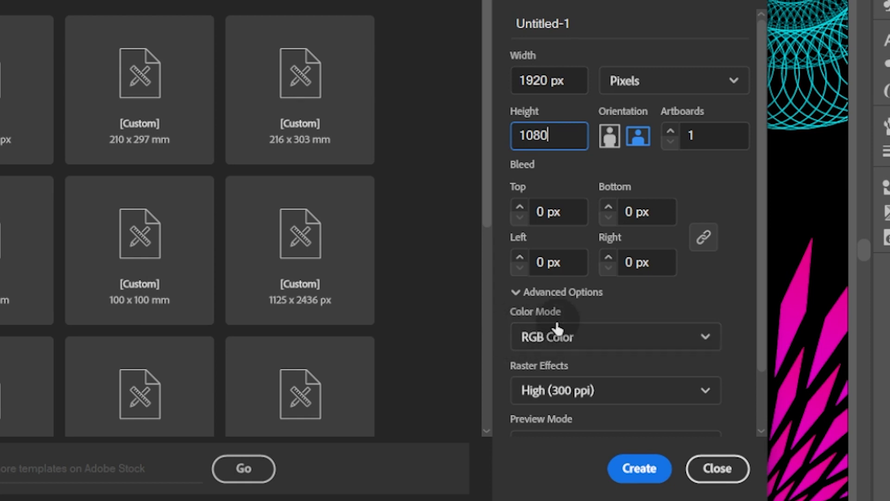
{"action": "left_click", "coordinate": [627, 468]}
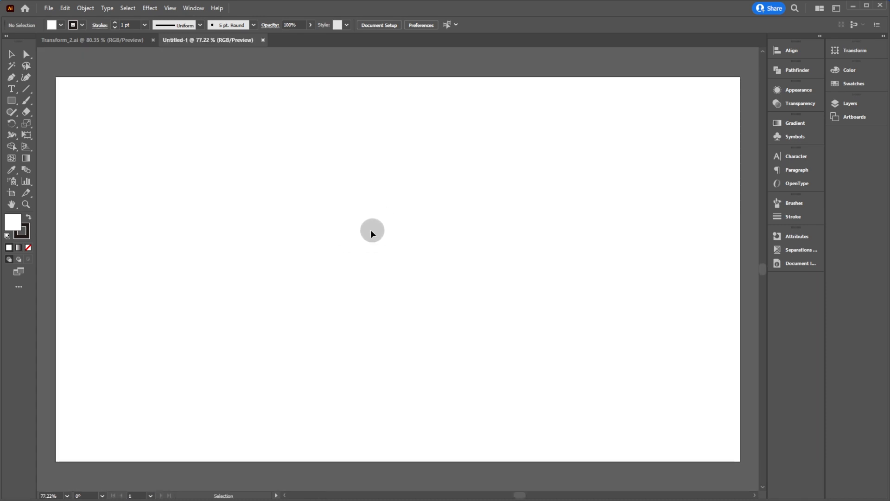
- Draw a 1920 × 1080 px rectangle and center it horizontally and vertically on the artboard
{"action": "key", "text": "m"}
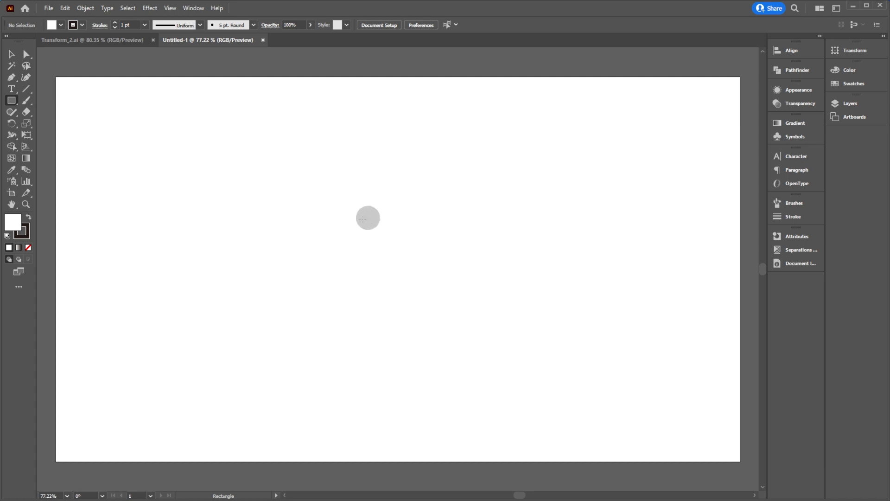
{"action": "left_click", "coordinate": [333, 221]}
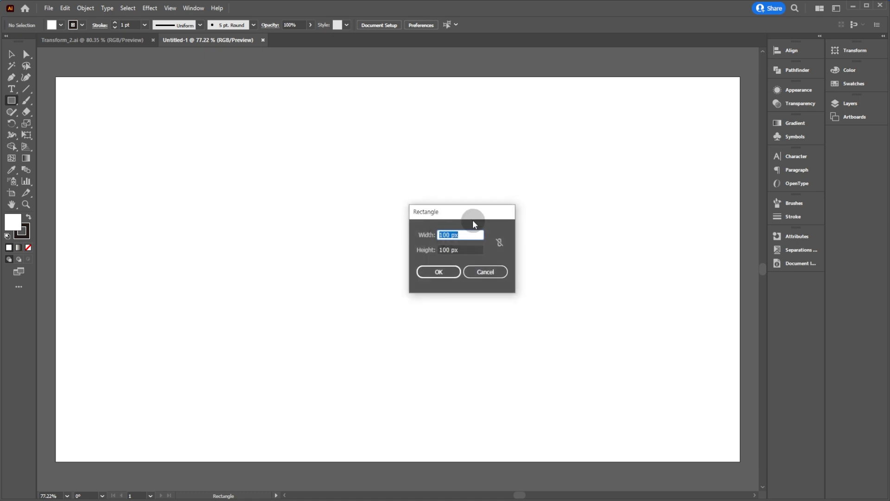
{"action": "type", "text": "1920"}
{"action": "key", "text": "Tab"}
{"action": "type", "text": "1"}
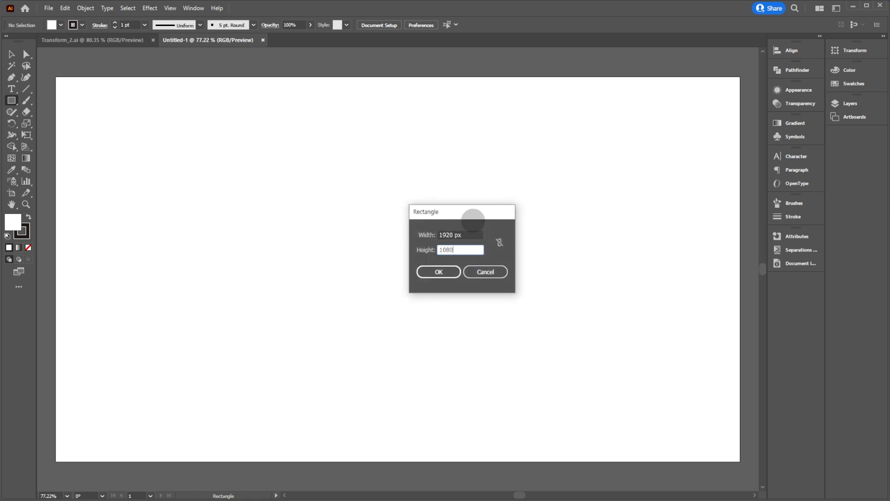
{"action": "left_click_drag", "start_coordinate": [473, 220], "coordinate": [438, 187]}
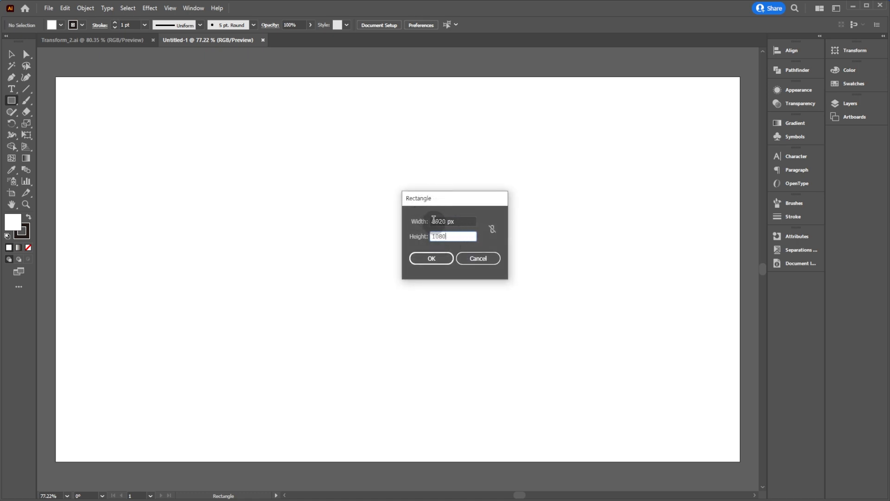
{"action": "left_click", "coordinate": [428, 260]}
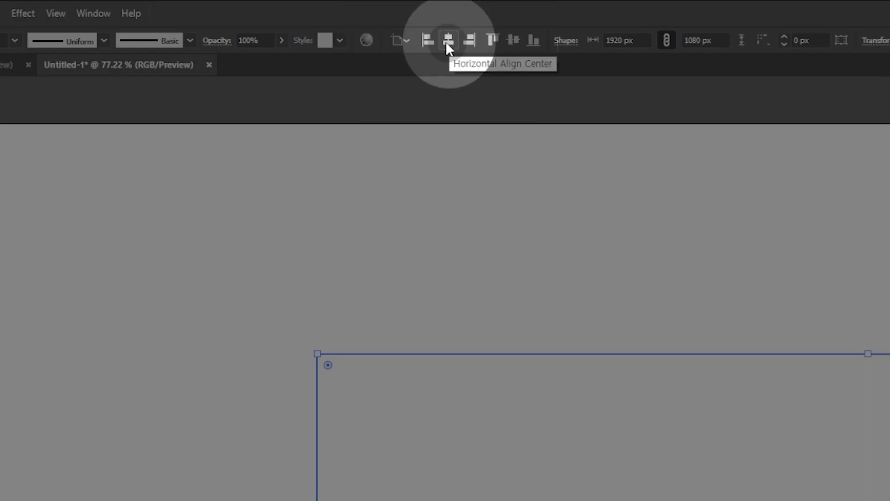
{"action": "left_click", "coordinate": [448, 41]}
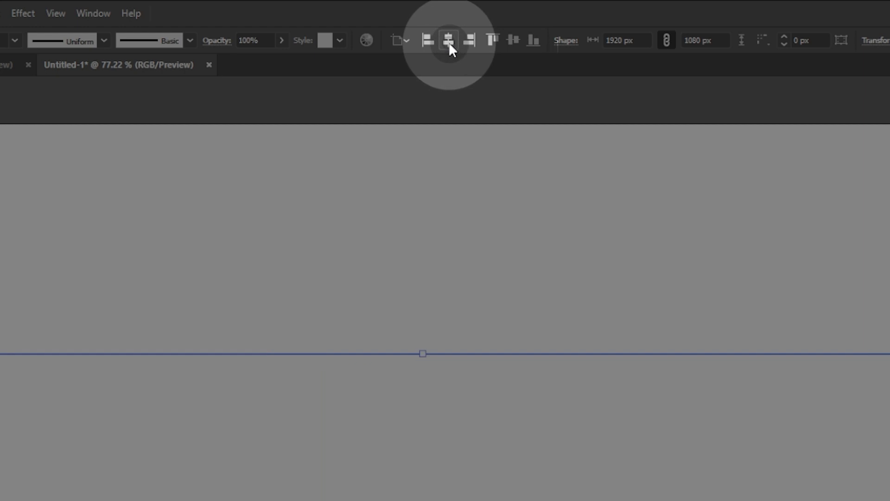
{"action": "left_click", "coordinate": [513, 42]}
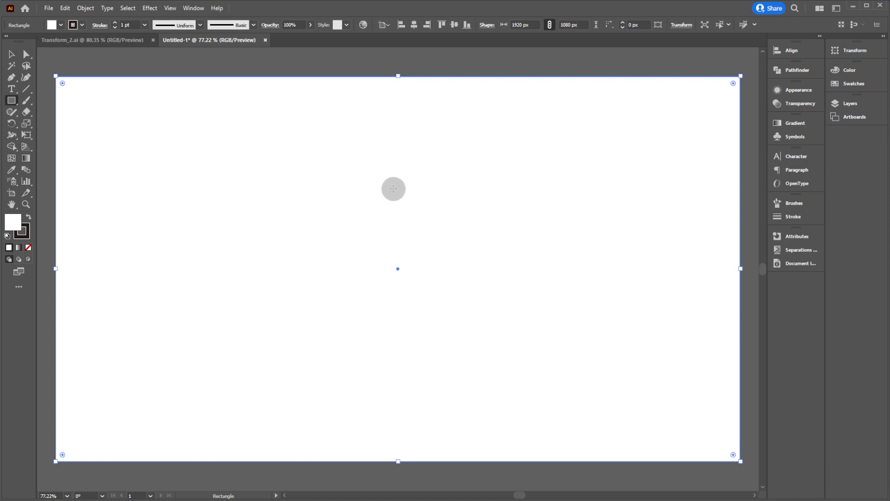
- Swap the background rectangle's fill and stroke colors, remove its stroke, and lock it
{"action": "key", "text": "shift+x"}
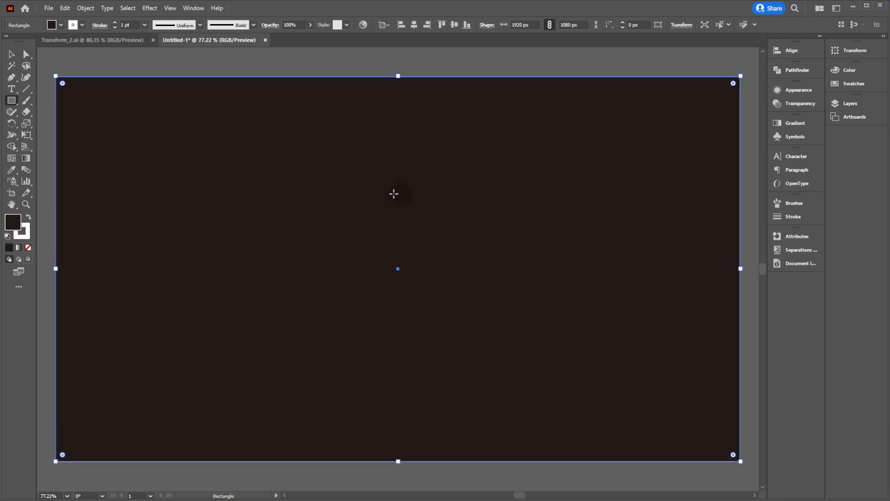
{"action": "key", "text": "x"}
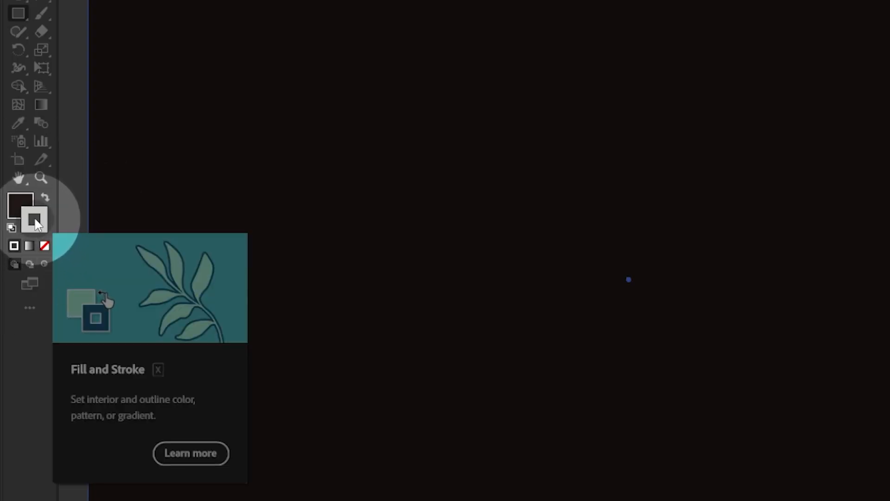
{"action": "key", "text": "slash"}
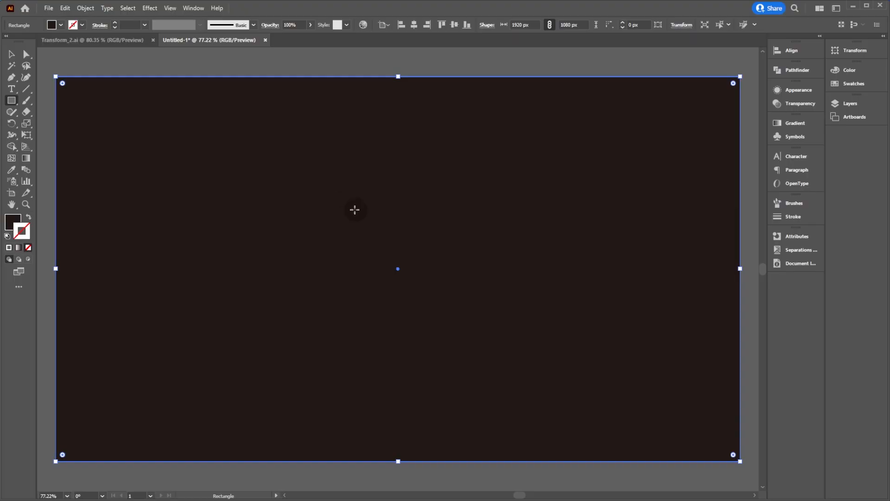
{"action": "key", "text": "ctrl+2"}
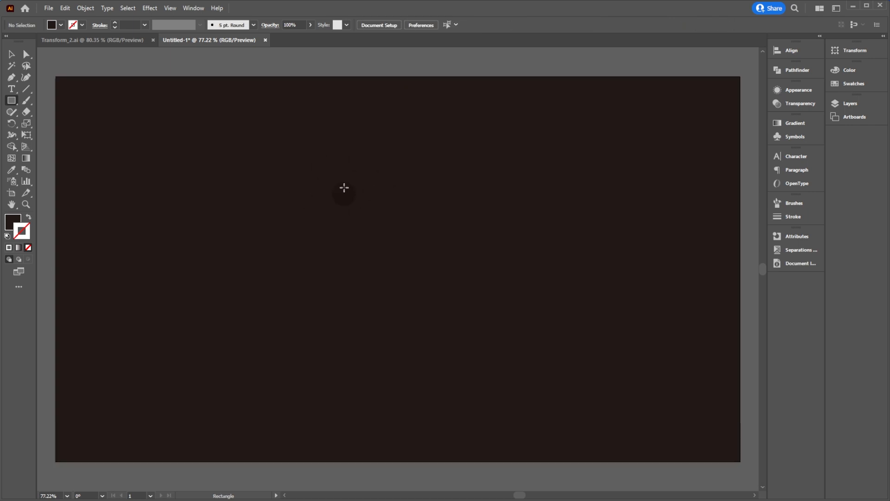
{"action": "key", "text": "v"}
{"action": "left_click_drag", "start_coordinate": [422, 167], "coordinate": [284, 251]}
{"action": "left_click_drag", "start_coordinate": [302, 180], "coordinate": [367, 220]}
{"action": "left_click_drag", "start_coordinate": [332, 187], "coordinate": [402, 243]}
{"action": "left_click_drag", "start_coordinate": [416, 189], "coordinate": [422, 272]}
- Draw a small circle with a white stroke and no fill slightly above the artboard's center, and deselect it
{"action": "key", "text": "l"}
{"action": "key", "text": "d"}
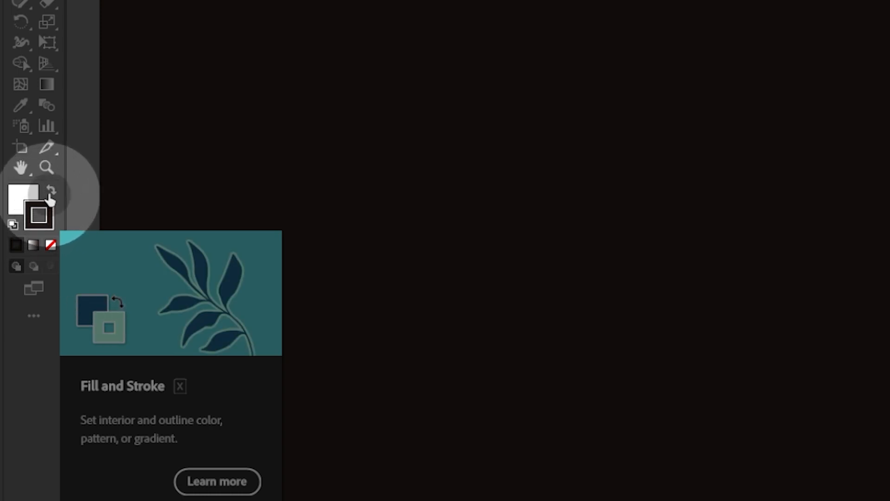
{"action": "left_click", "coordinate": [51, 191]}
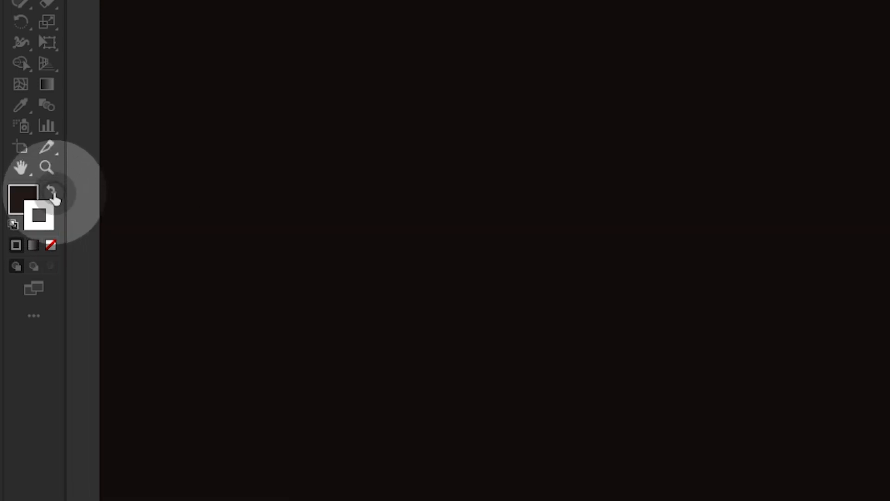
{"action": "left_click", "coordinate": [20, 195]}
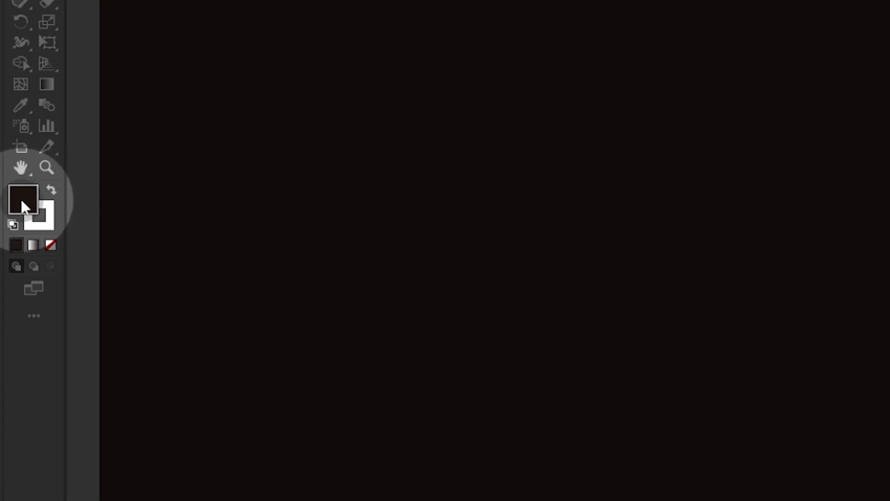
{"action": "left_click", "coordinate": [50, 245]}
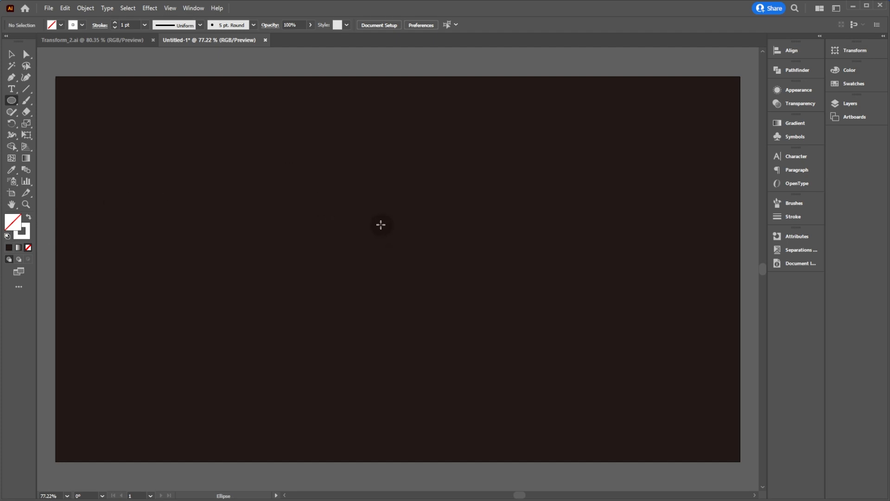
{"action": "left_click_drag", "start_coordinate": [382, 224], "coordinate": [394, 237]}
{"action": "key", "text": "v"}
{"action": "left_click", "coordinate": [388, 222]}
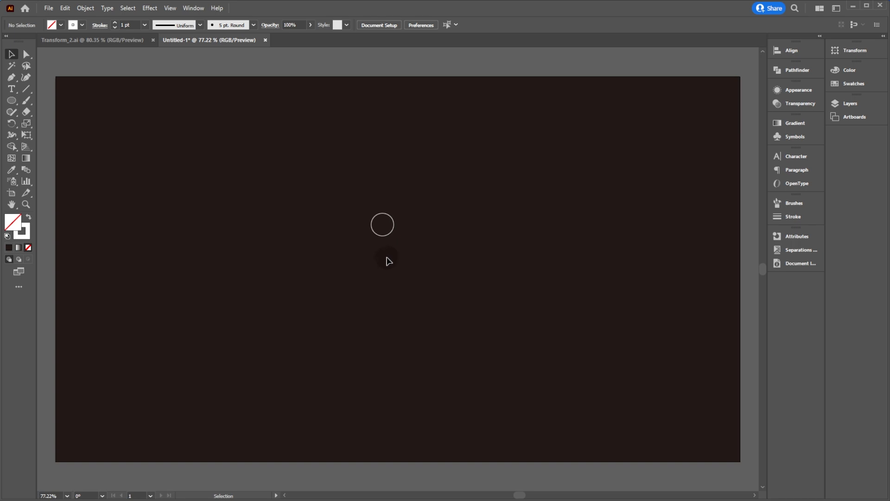
- Draw a square about 368 px wide, centered below the circle and enclosing it, with no fill and no stroke
{"action": "key", "text": "m"}
{"action": "left_click_drag", "start_coordinate": [382, 263], "coordinate": [449, 329]}
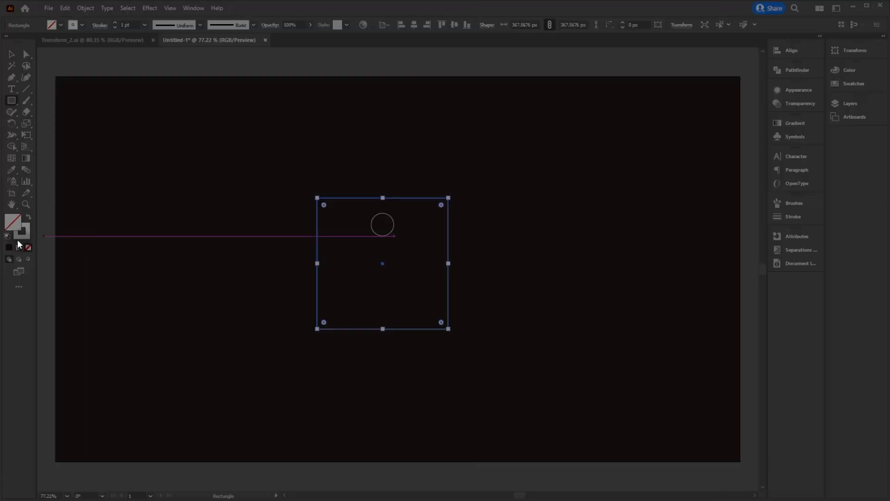
{"action": "left_click", "coordinate": [22, 235]}
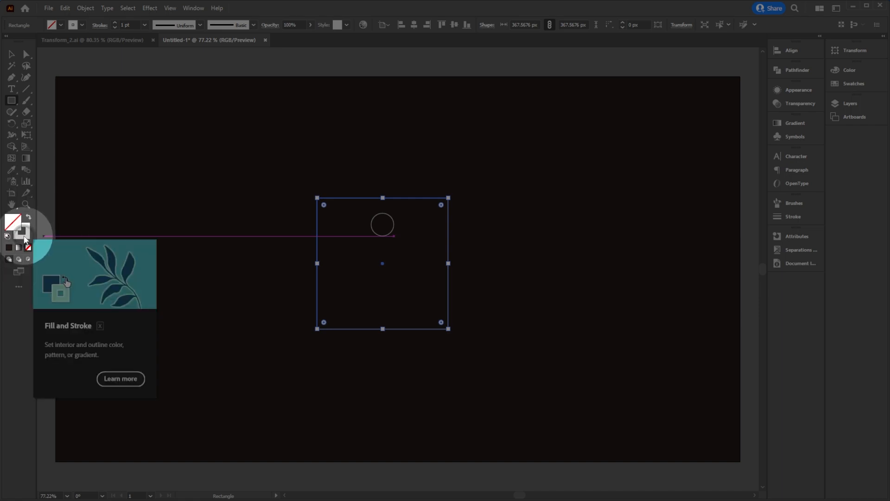
{"action": "left_click", "coordinate": [28, 247]}
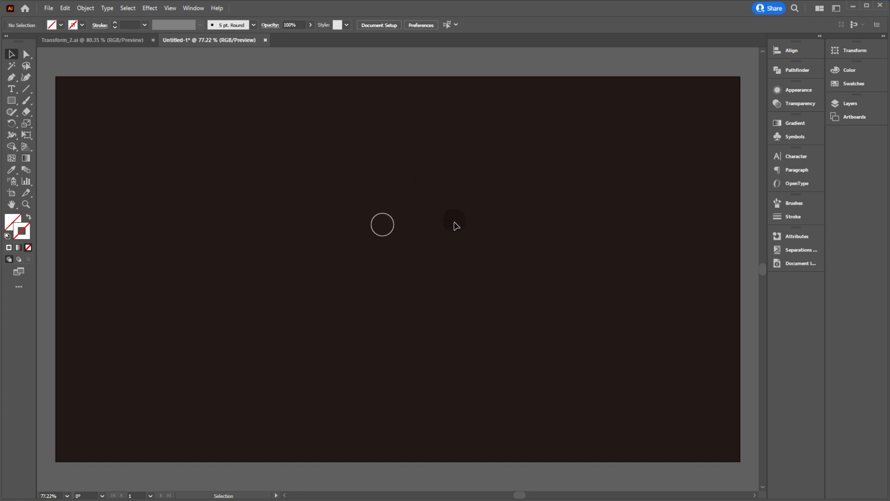
- Select the circle and the invisible square, align their centers horizontally, and group them
{"action": "left_click_drag", "start_coordinate": [316, 198], "coordinate": [427, 330]}
{"action": "left_click_drag", "start_coordinate": [429, 173], "coordinate": [356, 246]}
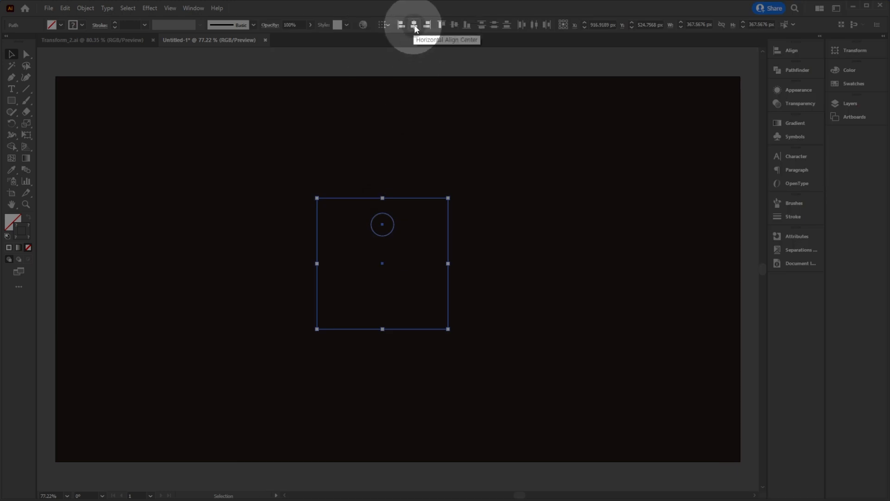
{"action": "left_click", "coordinate": [415, 27]}
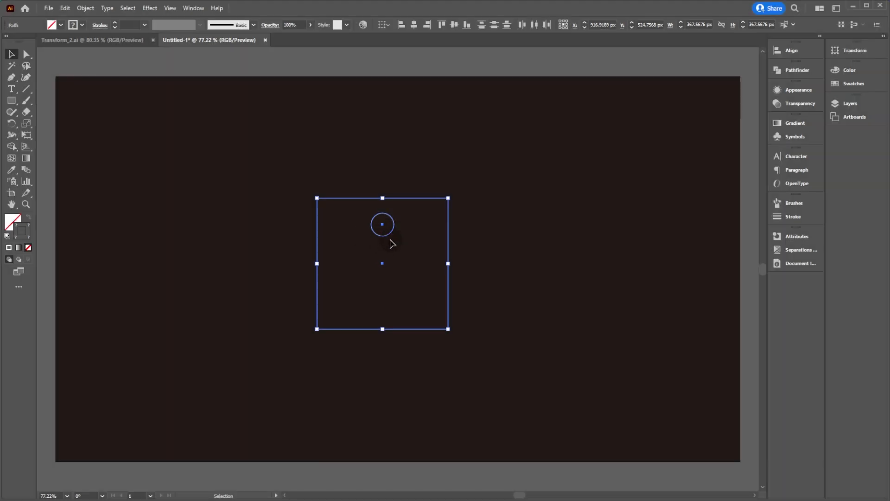
{"action": "key", "text": "ctrl+g"}
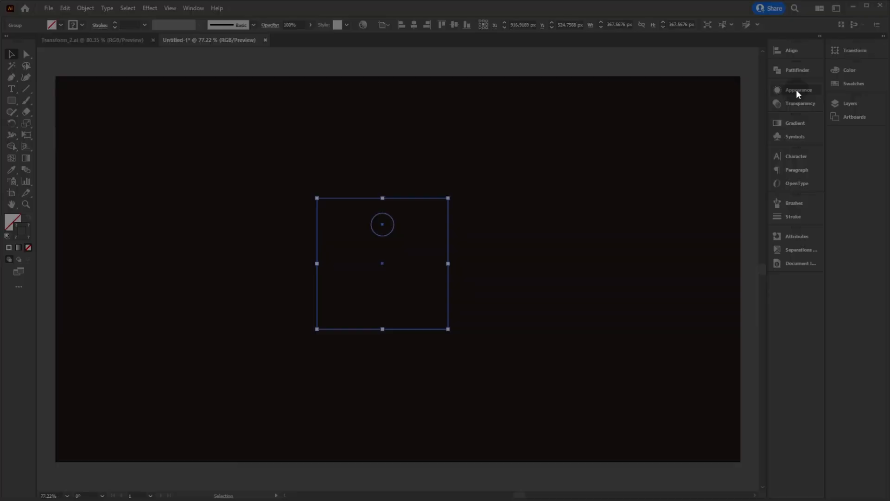
- Add a Distort & Transform > Transform effect to the group with preview on and 10 copies
{"action": "left_click", "coordinate": [796, 92]}
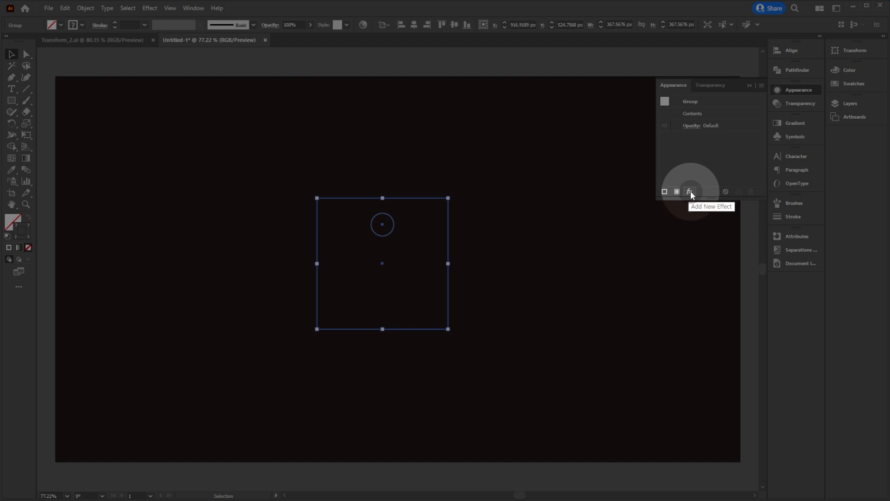
{"action": "left_click", "coordinate": [690, 191]}
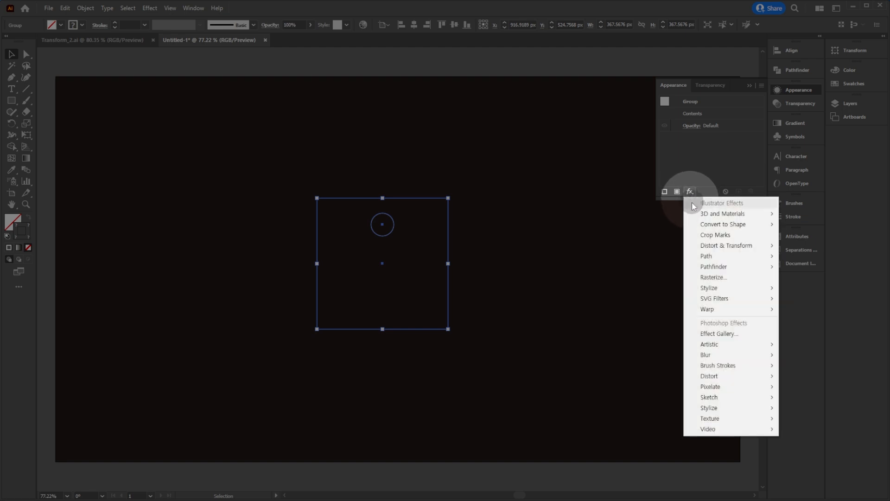
{"action": "mouse_move", "coordinate": [719, 246]}
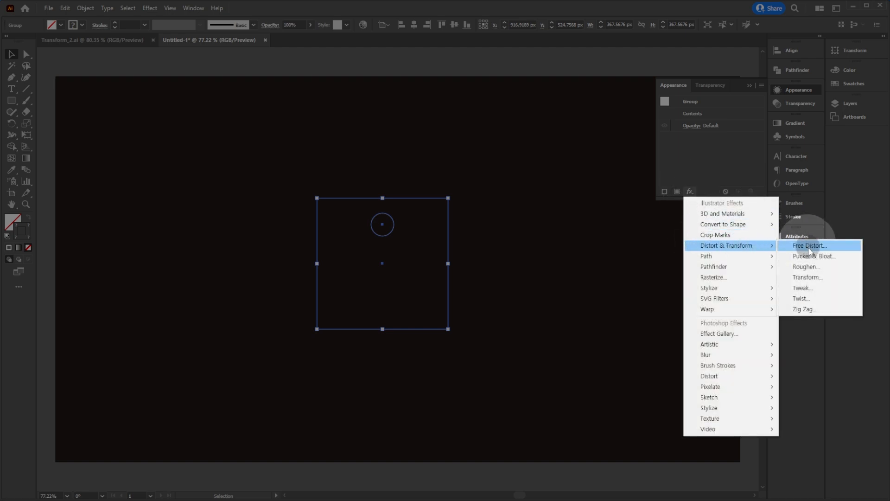
{"action": "left_click", "coordinate": [810, 278]}
{"action": "left_click_drag", "start_coordinate": [618, 140], "coordinate": [568, 111]}
{"action": "left_click_drag", "start_coordinate": [552, 100], "coordinate": [550, 98]}
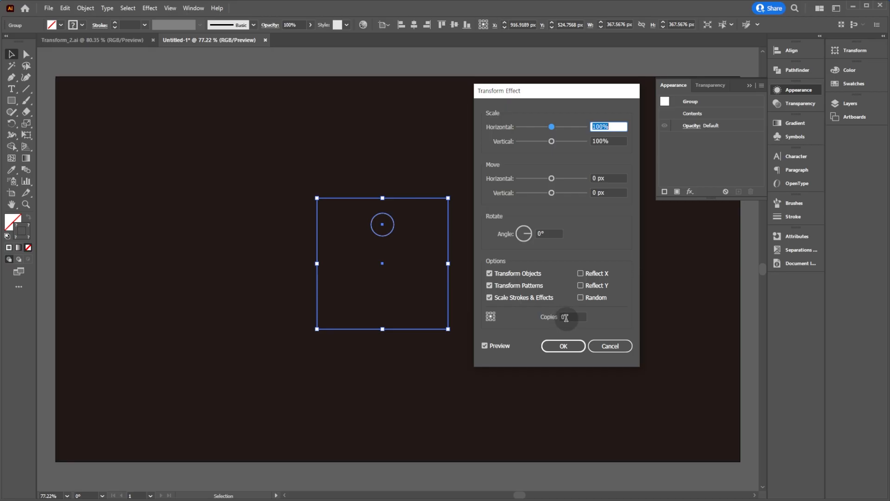
{"action": "double_click", "coordinate": [563, 316]}
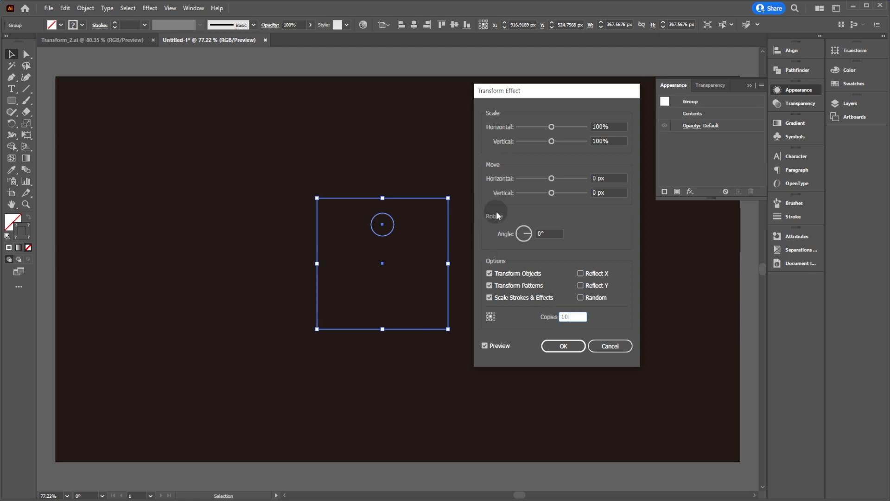
- Set the Transform effect's rotation angle to 5°
{"action": "left_click", "coordinate": [546, 234]}
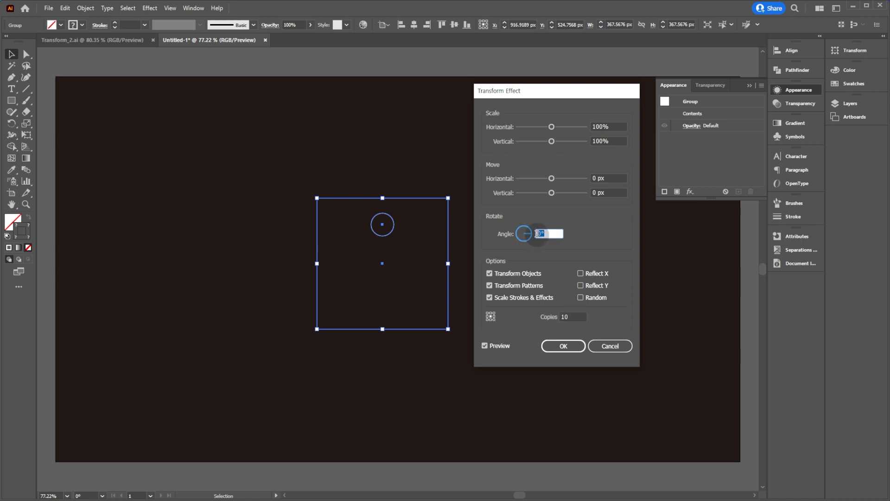
{"action": "key", "text": "Up"}
{"action": "key", "text": "Up"}
{"action": "key", "text": "Up"}
{"action": "key", "text": "Up"}
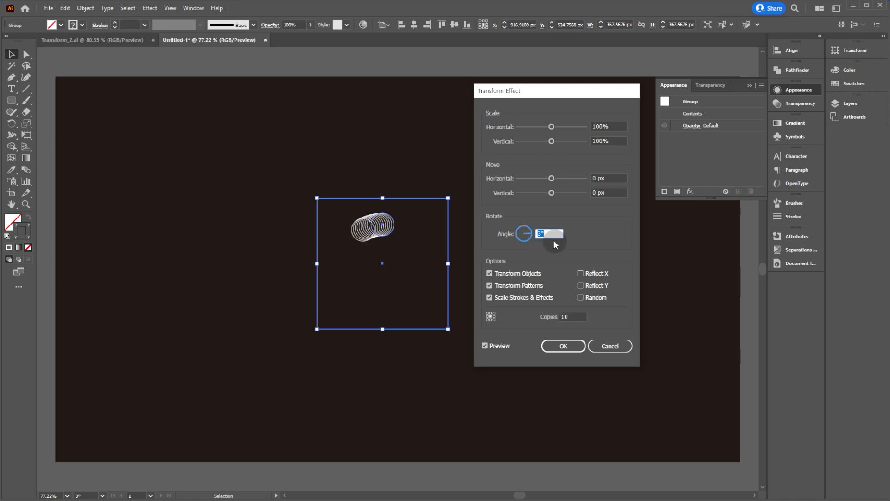
{"action": "key", "text": "Up"}
{"action": "key", "text": "Up"}
{"action": "key", "text": "Up"}
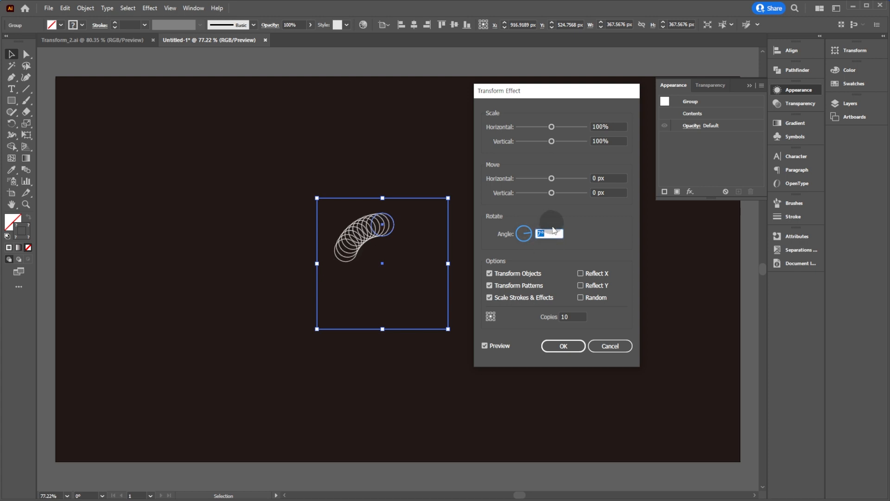
{"action": "key", "text": "Down"}
{"action": "key", "text": "Down"}
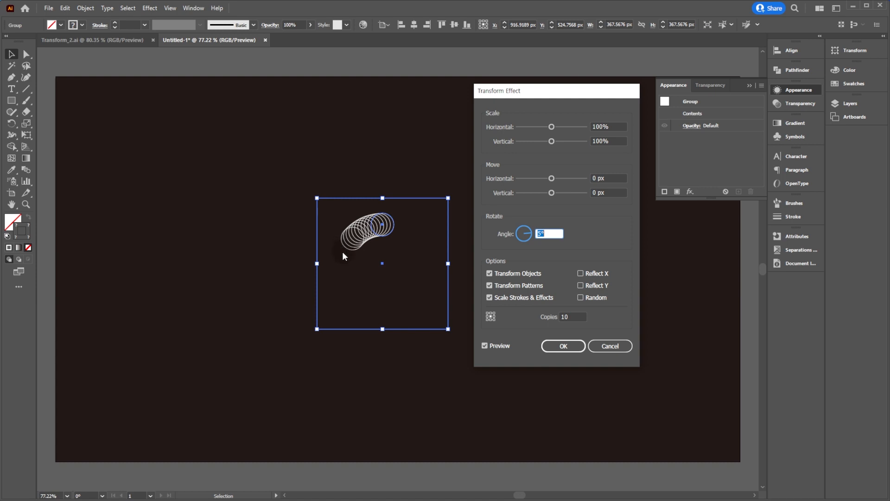
- Raise the Transform effect's copies to 71 to close the ring, apply the effect, and deselect the group
{"action": "left_click", "coordinate": [573, 317]}
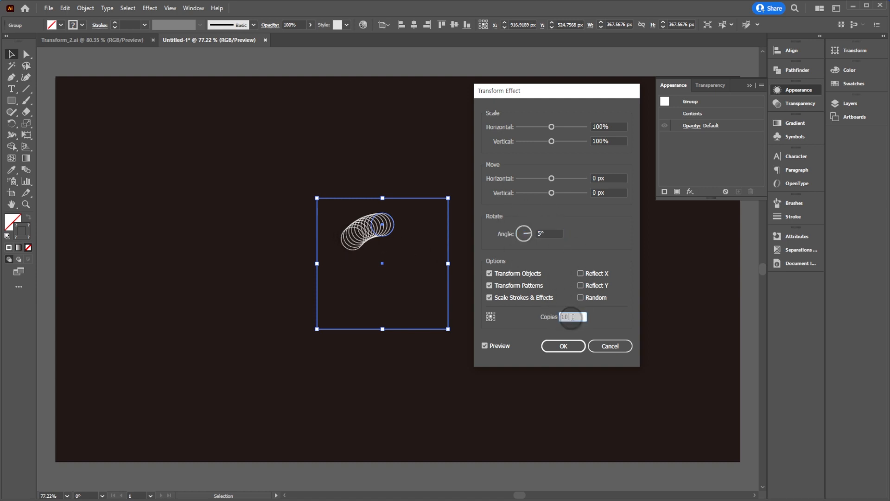
{"action": "key", "text": "Up"}
{"action": "key", "text": "Up"}
{"action": "key", "text": "Up"}
{"action": "key", "text": "Up"}
{"action": "key", "text": "Up"}
{"action": "key", "text": "Up"}
{"action": "key", "text": "Up"}
{"action": "key", "text": "Up"}
{"action": "key", "text": "Up"}
{"action": "key", "text": "Up"}
{"action": "key", "text": "Up"}
{"action": "key", "text": "Up"}
{"action": "key", "text": "Up"}
{"action": "key", "text": "Up"}
{"action": "key", "text": "Up"}
{"action": "key", "text": "Up"}
{"action": "key", "text": "Up"}
{"action": "key", "text": "Up"}
{"action": "key", "text": "Up"}
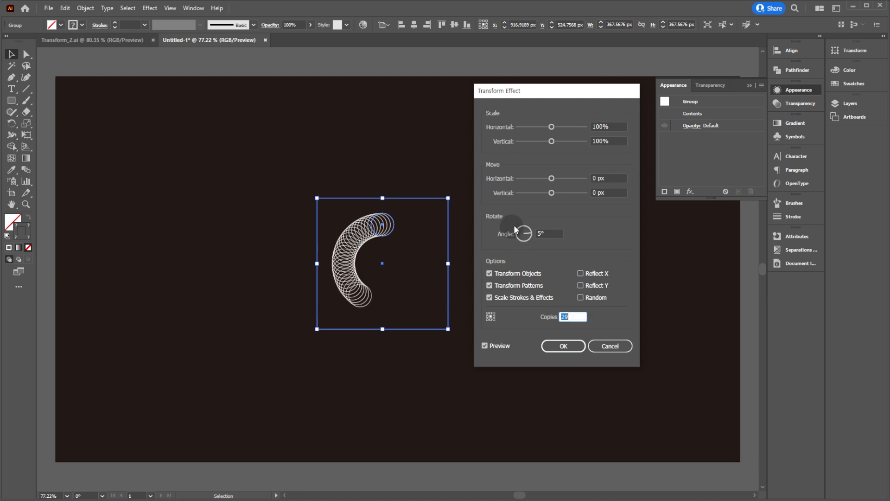
{"action": "key", "text": "Up"}
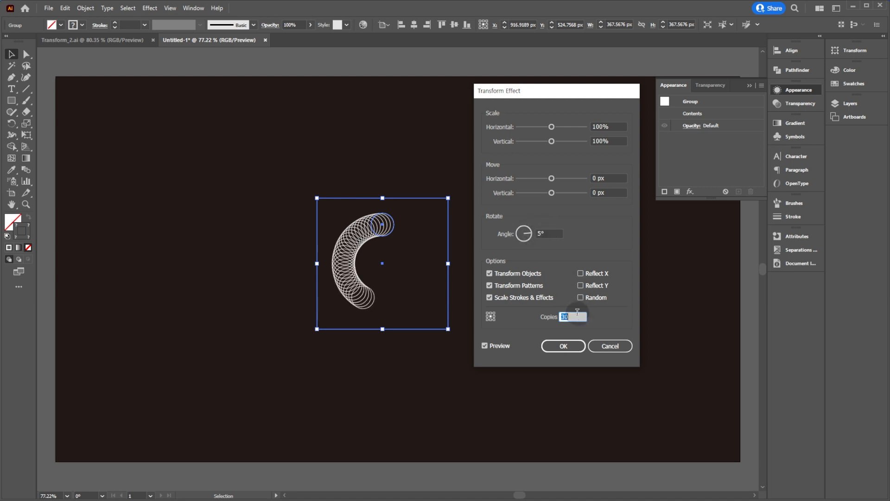
{"action": "key", "text": "Up"}
{"action": "key", "text": "Up"}
{"action": "key", "text": "Up"}
{"action": "key", "text": "Up"}
{"action": "key", "text": "Up"}
{"action": "key", "text": "Up"}
{"action": "key", "text": "Up"}
{"action": "key", "text": "Up"}
{"action": "key", "text": "Up"}
{"action": "key", "text": "Up"}
{"action": "key", "text": "Up"}
{"action": "key", "text": "Up"}
{"action": "key", "text": "Up"}
{"action": "key", "text": "Up"}
{"action": "key", "text": "Up"}
{"action": "key", "text": "Up"}
{"action": "key", "text": "Up"}
{"action": "key", "text": "Up"}
{"action": "key", "text": "Up"}
{"action": "key", "text": "Up"}
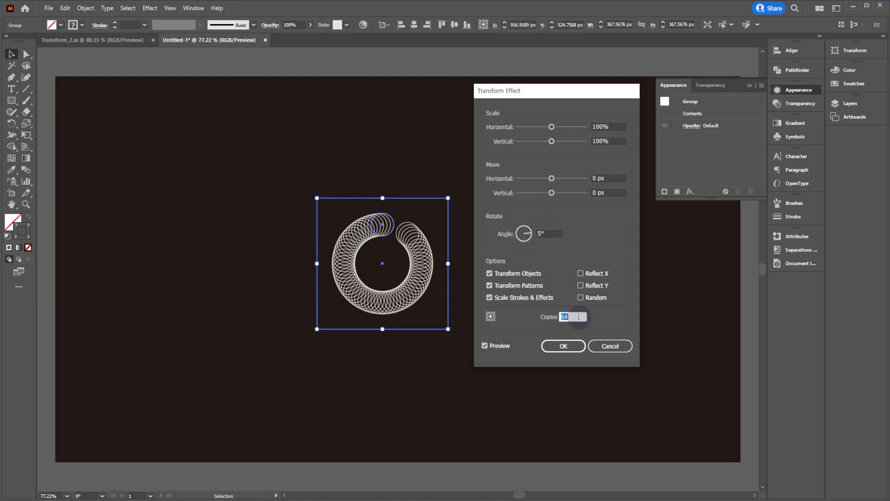
{"action": "key", "text": "Up"}
{"action": "key", "text": "Up"}
{"action": "key", "text": "Up"}
{"action": "key", "text": "Up"}
{"action": "key", "text": "Up"}
{"action": "key", "text": "Up"}
{"action": "key", "text": "Up"}
{"action": "key", "text": "Up"}
{"action": "key", "text": "Up"}
{"action": "key", "text": "Up"}
{"action": "key", "text": "Up"}
{"action": "key", "text": "Up"}
{"action": "key", "text": "Up"}
{"action": "key", "text": "Up"}
{"action": "key", "text": "Up"}
{"action": "key", "text": "Up"}
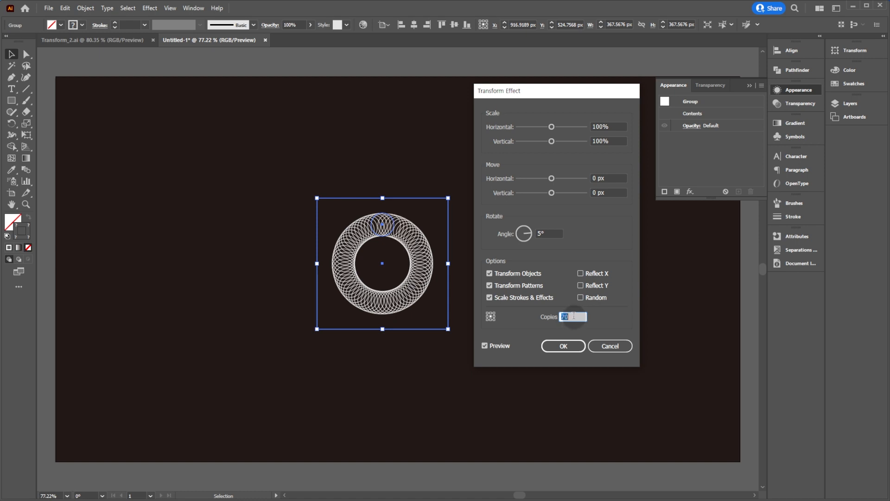
{"action": "left_click", "coordinate": [564, 345]}
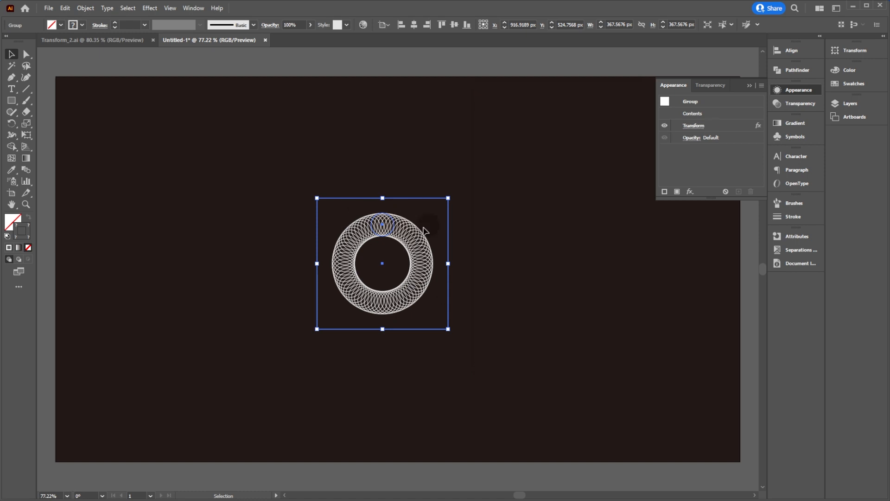
{"action": "left_click", "coordinate": [487, 288]}
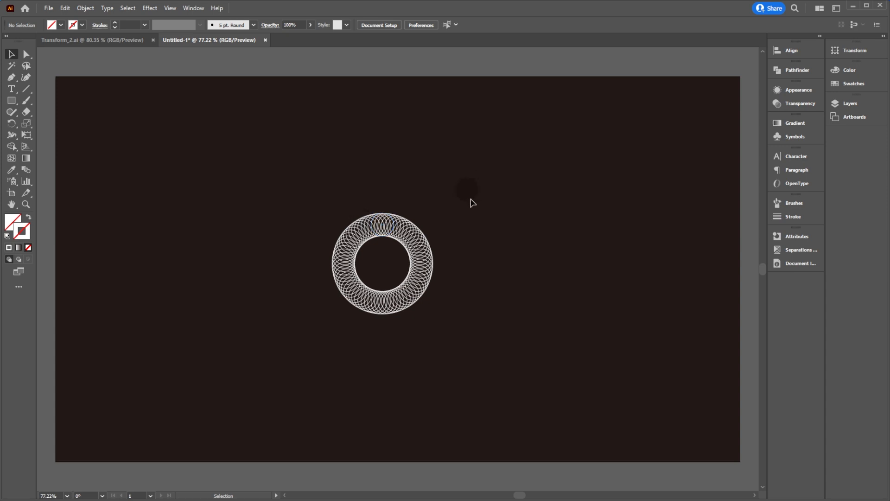
- Reopen the ring's Transform effect from its appearance to review the rotation and copies settings, and close it without changes
{"action": "left_click", "coordinate": [384, 240]}
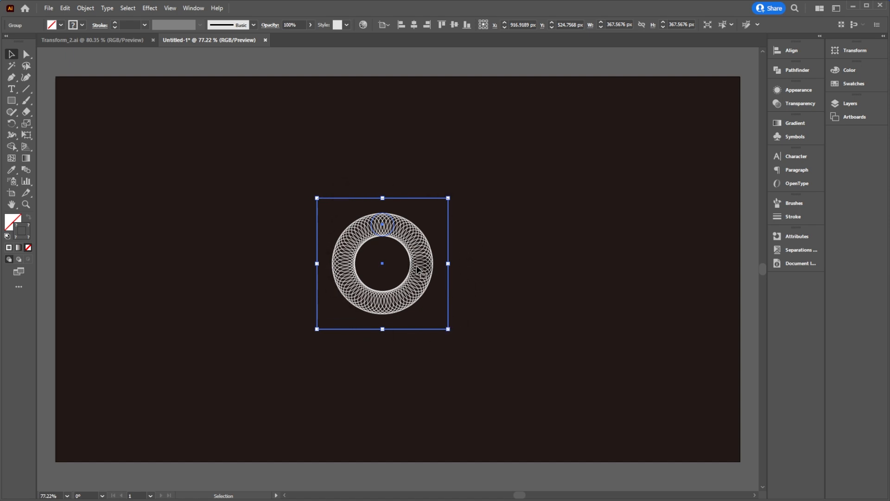
{"action": "left_click", "coordinate": [781, 95]}
{"action": "left_click", "coordinate": [693, 125]}
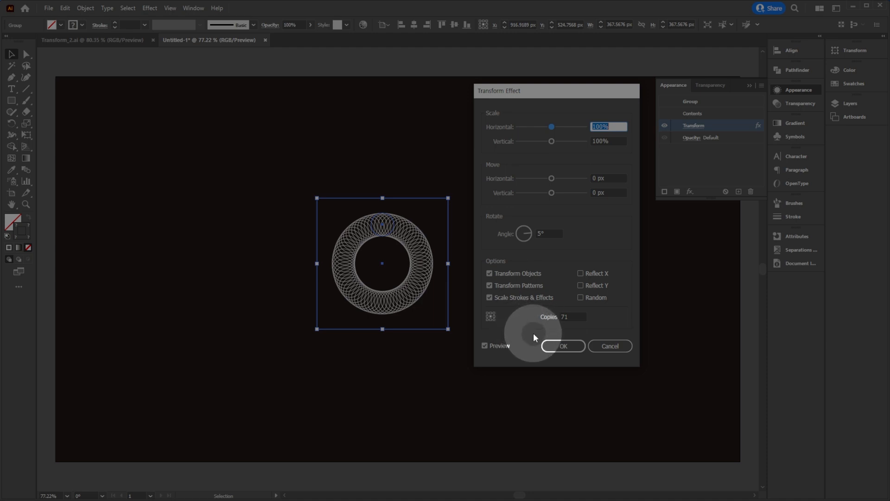
{"action": "left_click", "coordinate": [564, 345]}
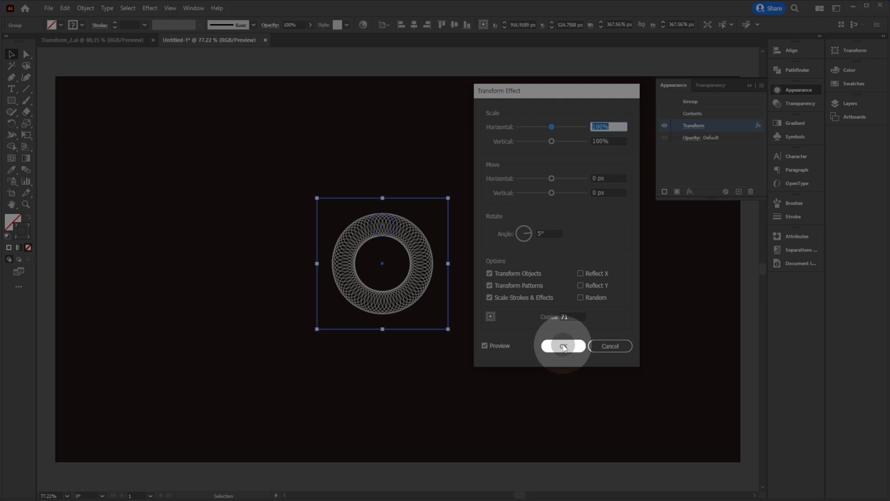
{"action": "left_click", "coordinate": [563, 346]}
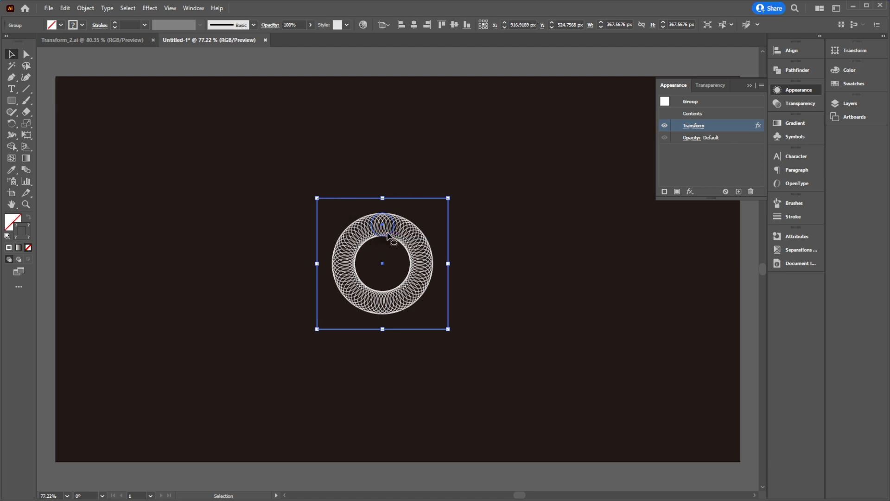
- Duplicate the ring beside the original, and set the stroke of the circle inside the copy's group to 0.5 pt
{"action": "left_click_drag", "start_coordinate": [384, 238], "coordinate": [475, 235]}
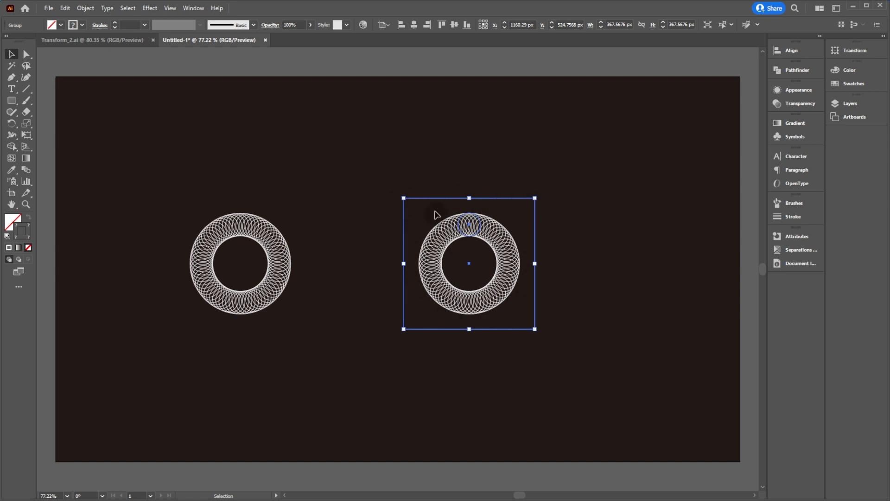
{"action": "double_click", "coordinate": [471, 228]}
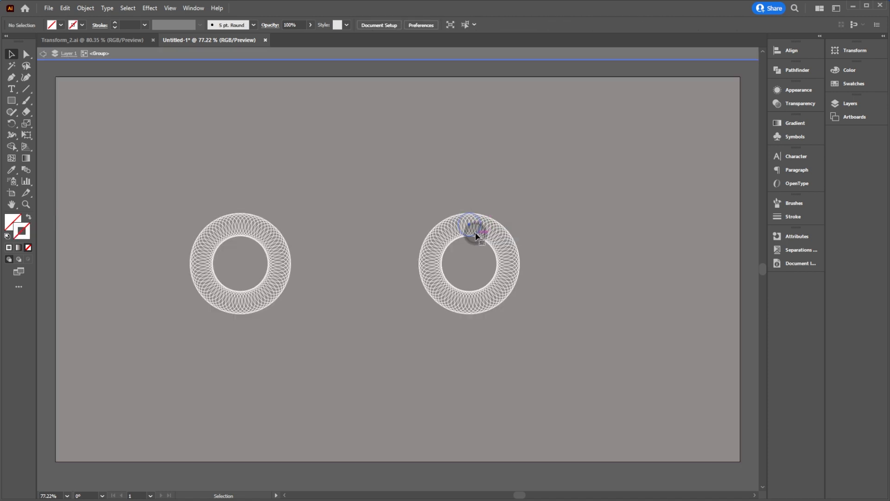
{"action": "left_click", "coordinate": [474, 237]}
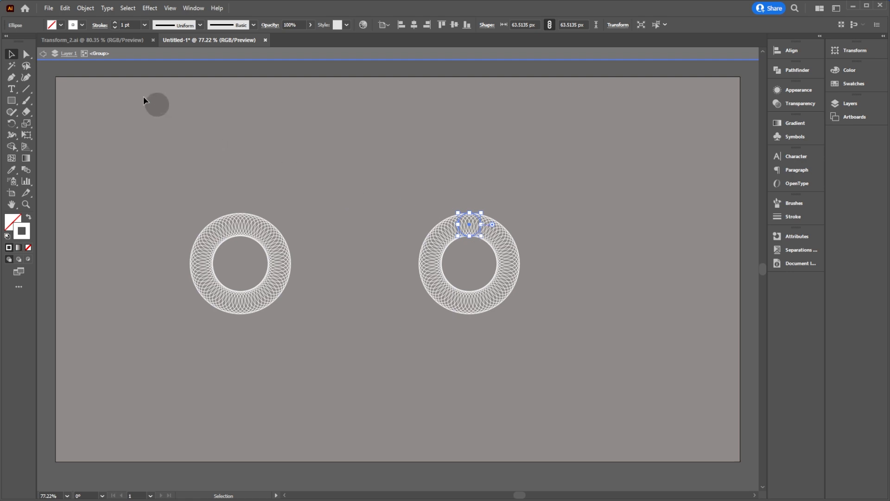
{"action": "left_click", "coordinate": [118, 25]}
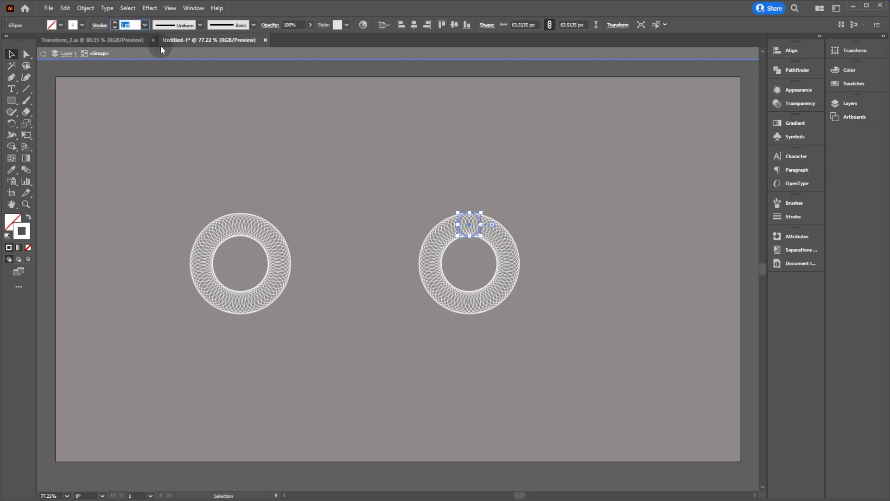
{"action": "type", "text": "05"}
{"action": "key", "text": "Return"}
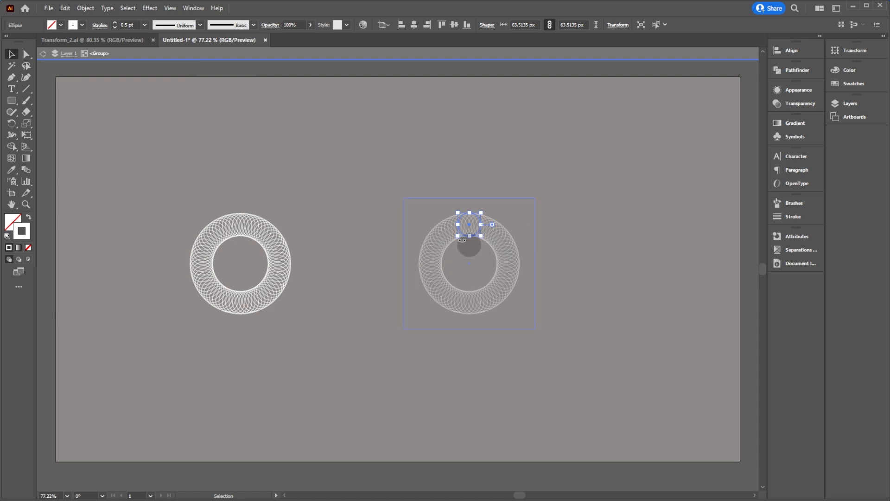
{"action": "left_click", "coordinate": [541, 249]}
{"action": "double_click", "coordinate": [541, 250]}
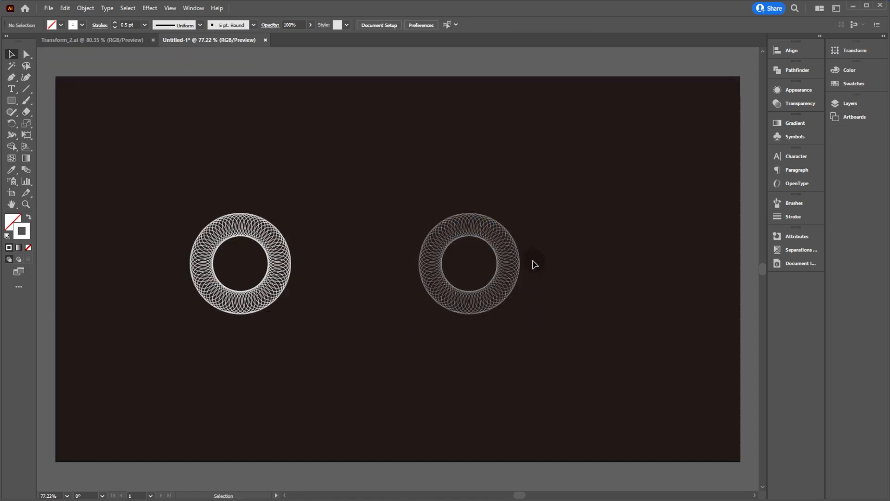
- Move the thin-stroked ring slightly down and right, and apply a second Distort & Transform > Transform effect to it with 1 copy
{"action": "left_click", "coordinate": [479, 237]}
{"action": "left_click_drag", "start_coordinate": [479, 236], "coordinate": [500, 265]}
{"action": "left_click", "coordinate": [789, 93]}
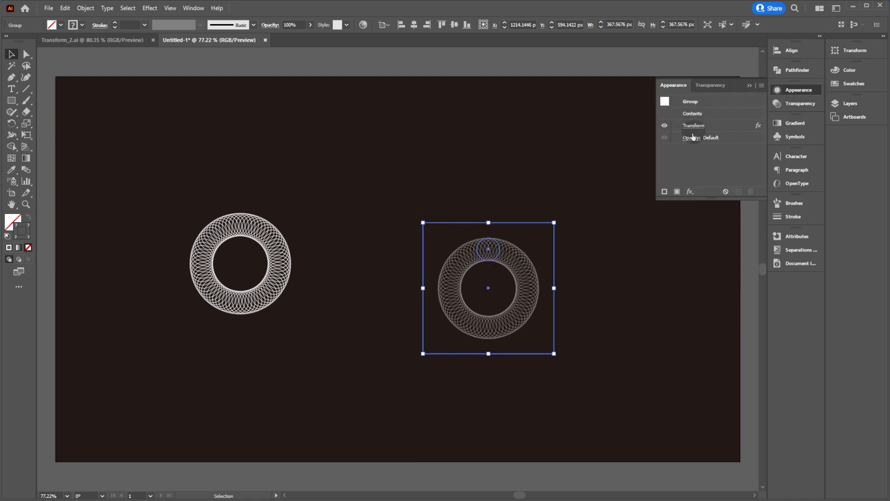
{"action": "left_click", "coordinate": [689, 192]}
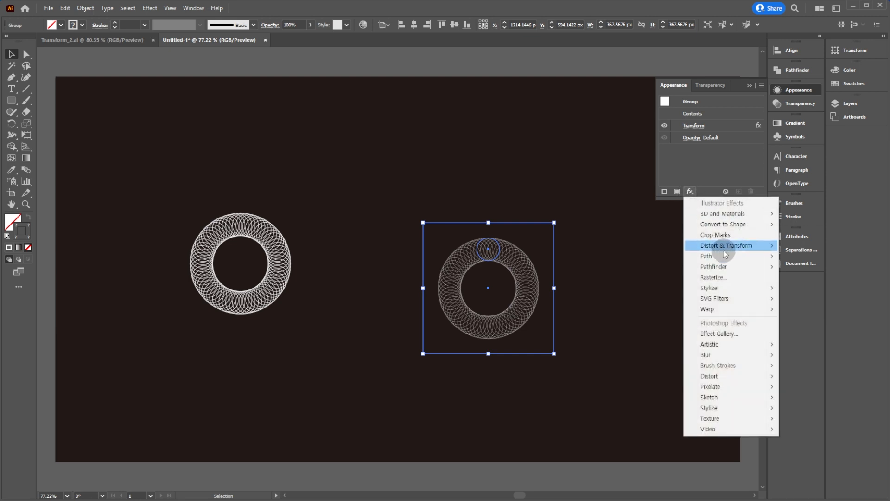
{"action": "mouse_move", "coordinate": [740, 251]}
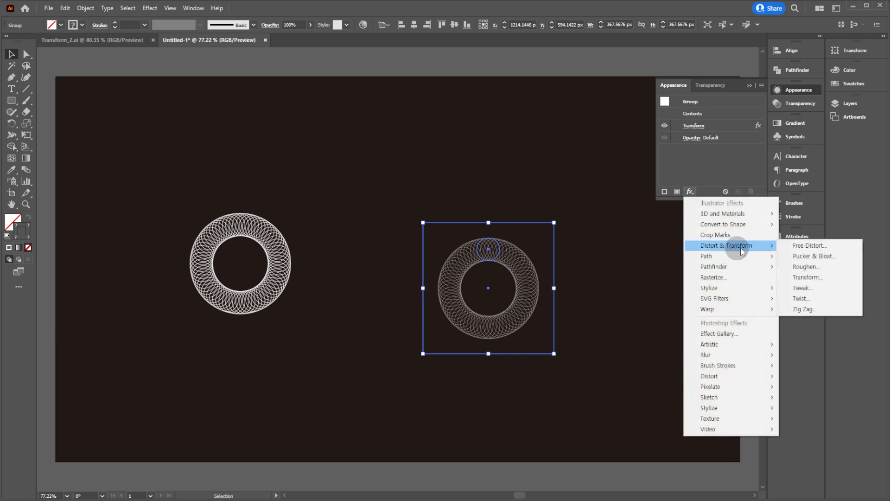
{"action": "left_click", "coordinate": [815, 278]}
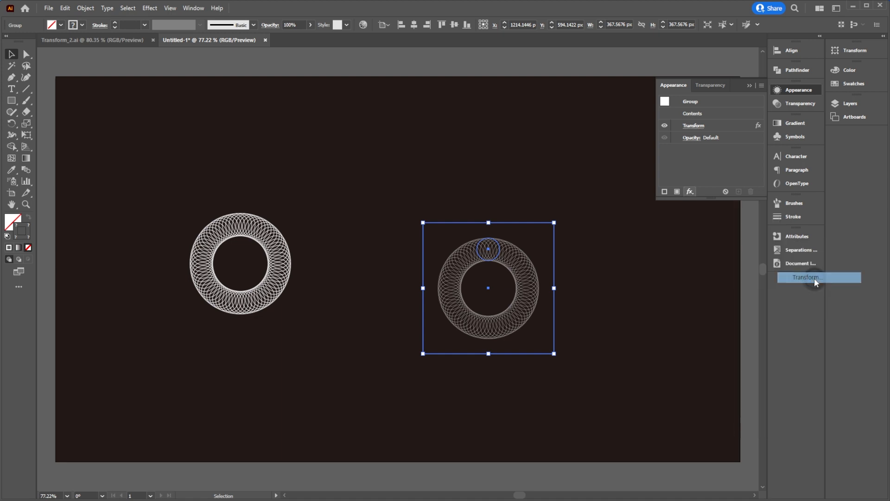
{"action": "left_click_drag", "start_coordinate": [482, 225], "coordinate": [461, 145]}
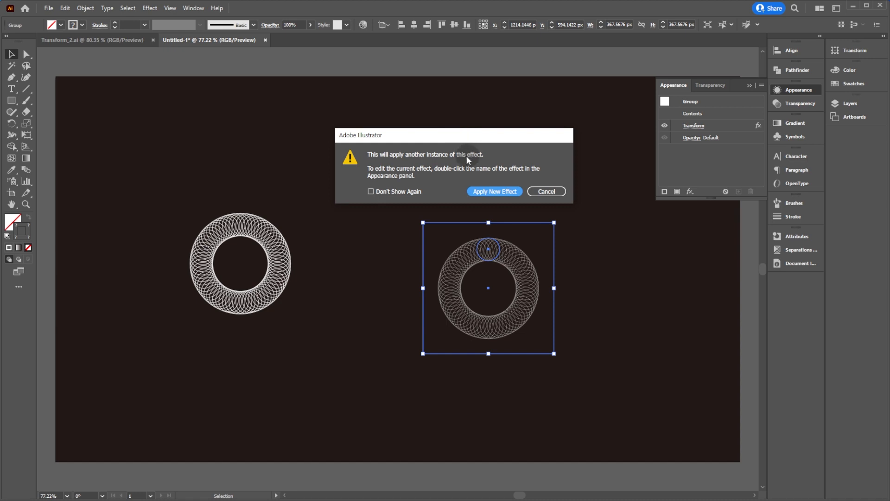
{"action": "left_click", "coordinate": [484, 191]}
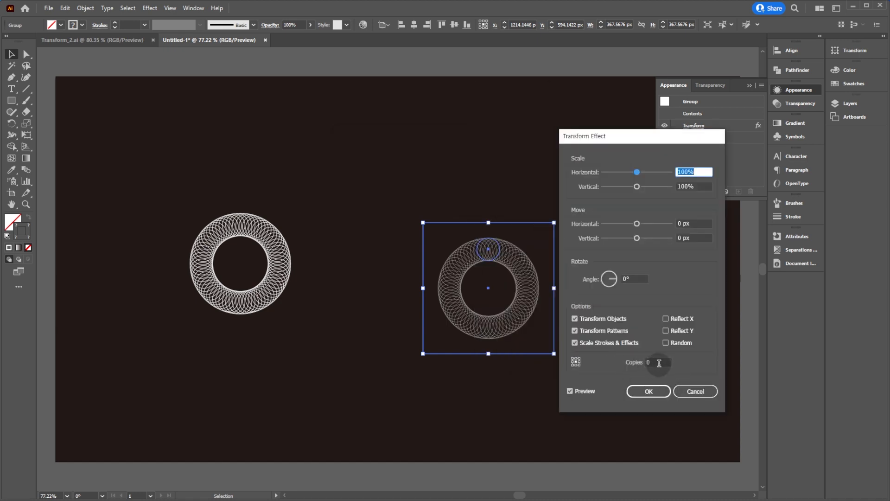
{"action": "left_click", "coordinate": [658, 362]}
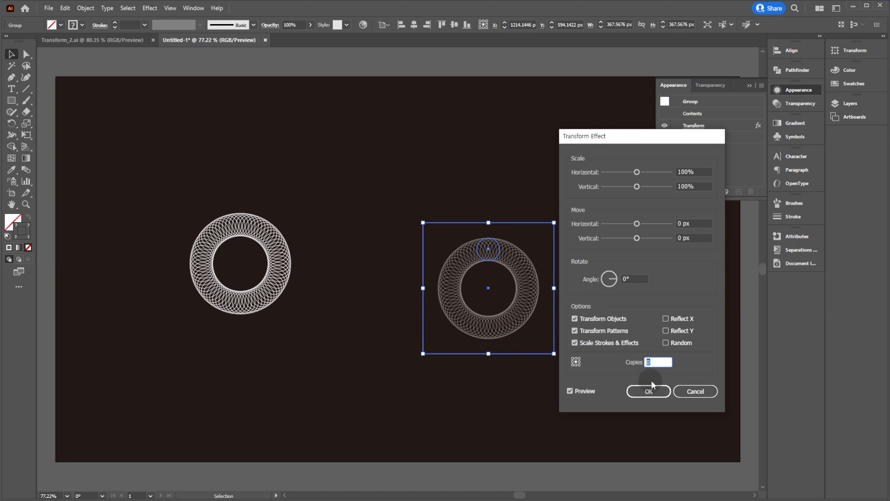
{"action": "type", "text": "1"}
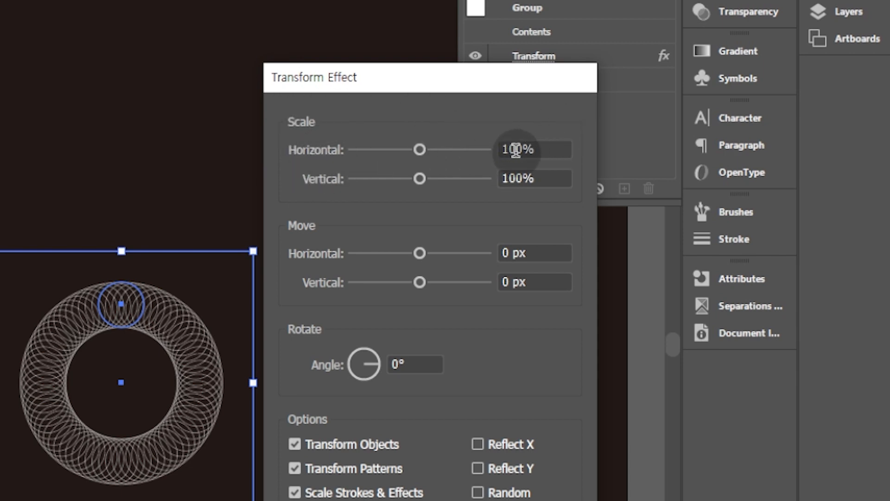
- Set the new Transform effect's horizontal and vertical scale to 150%
{"action": "left_click", "coordinate": [516, 149]}
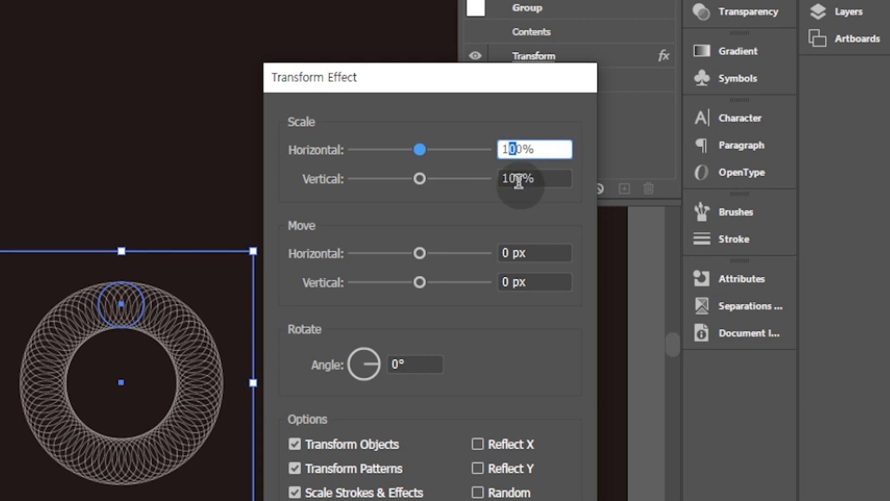
{"action": "type", "text": "150"}
{"action": "key", "text": "Tab"}
{"action": "type", "text": "150"}
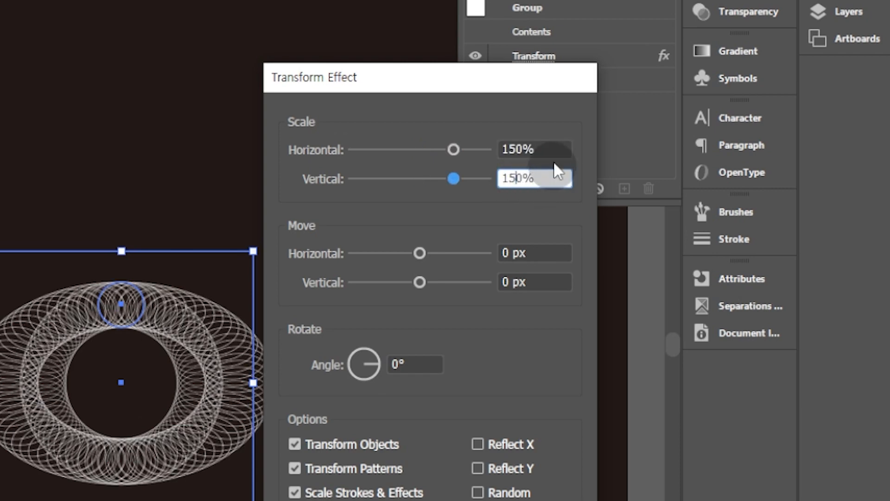
{"action": "left_click", "coordinate": [551, 149]}
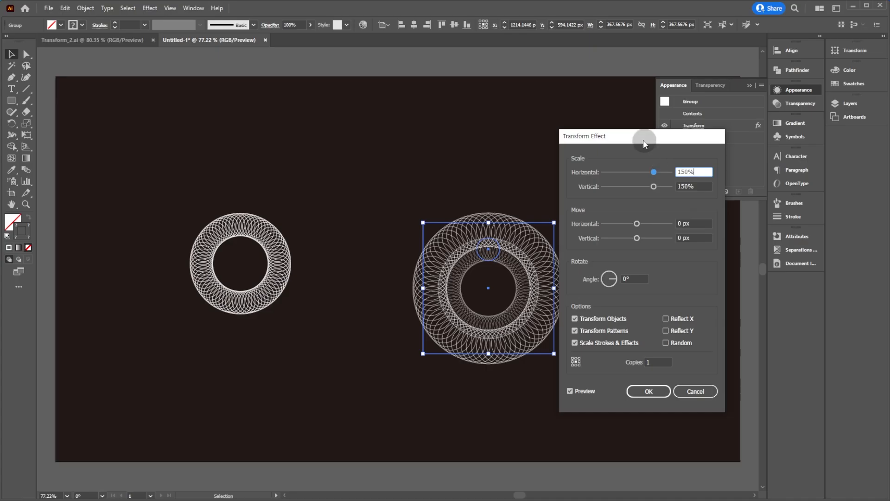
- Move the effect's dialog off the artwork and increase the copies of the scaled ring to 3
{"action": "left_click_drag", "start_coordinate": [644, 140], "coordinate": [680, 138]}
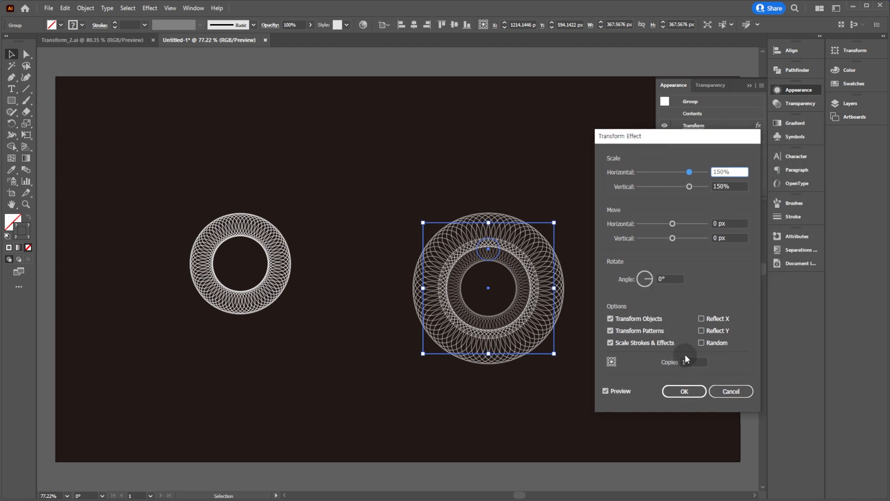
{"action": "double_click", "coordinate": [692, 362]}
{"action": "left_click", "coordinate": [703, 360]}
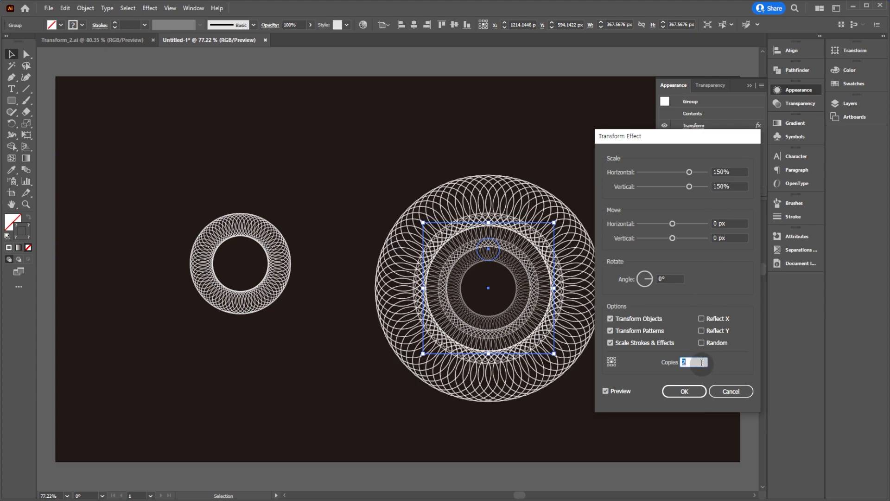
{"action": "left_click", "coordinate": [702, 362]}
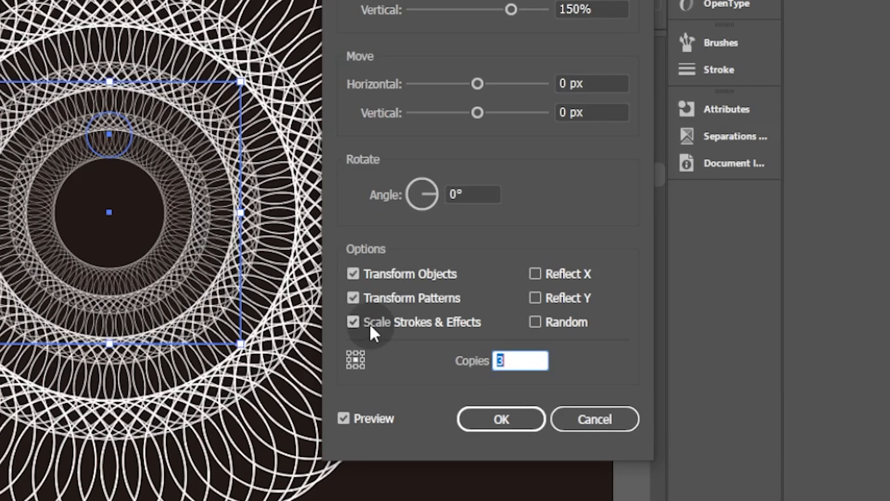
- Turn off Scale Strokes & Effects in the Transform effect, apply it, and move the concentric ring pattern slightly up and right
{"action": "left_click", "coordinate": [623, 345]}
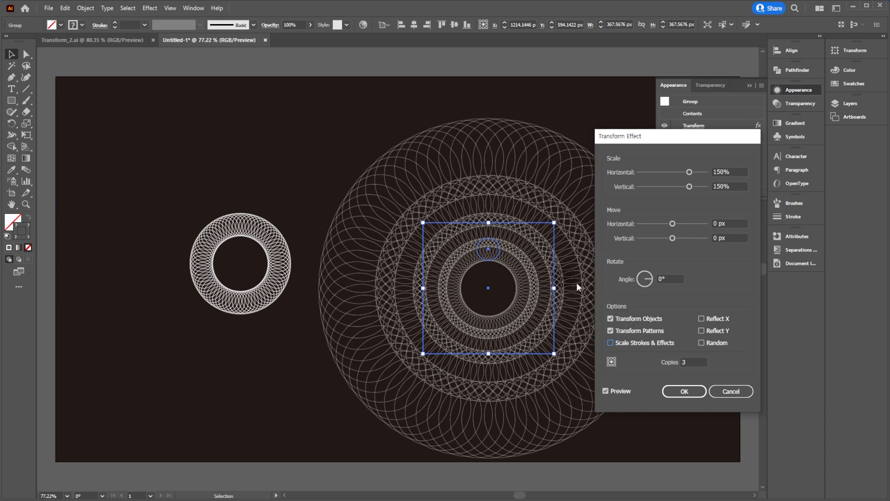
{"action": "left_click", "coordinate": [685, 391]}
{"action": "left_click_drag", "start_coordinate": [490, 257], "coordinate": [501, 232]}
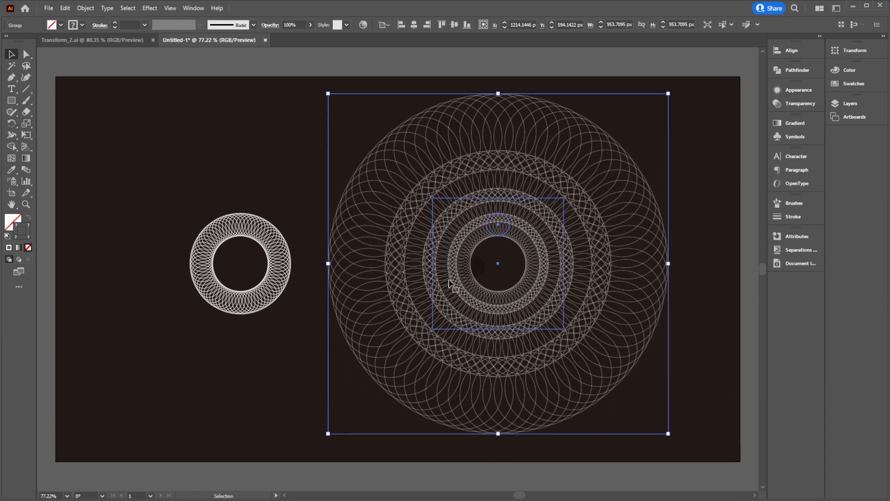
{"action": "left_click", "coordinate": [297, 370]}
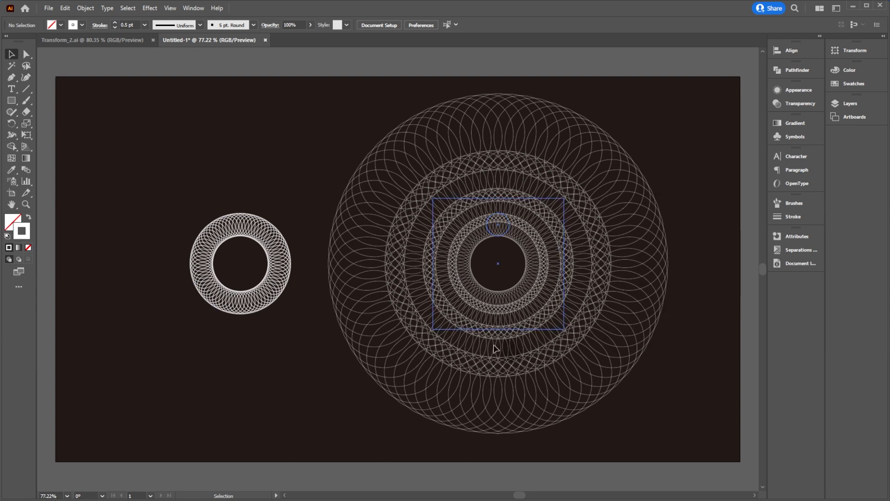
- Apply a Distort & Transform > Pucker & Bloat effect of -45% to the large ring pattern
{"action": "left_click", "coordinate": [497, 228]}
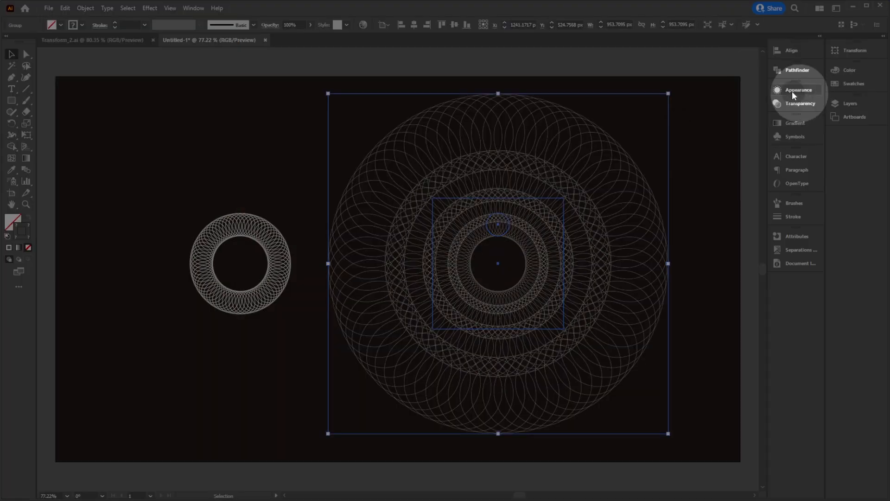
{"action": "left_click", "coordinate": [793, 89]}
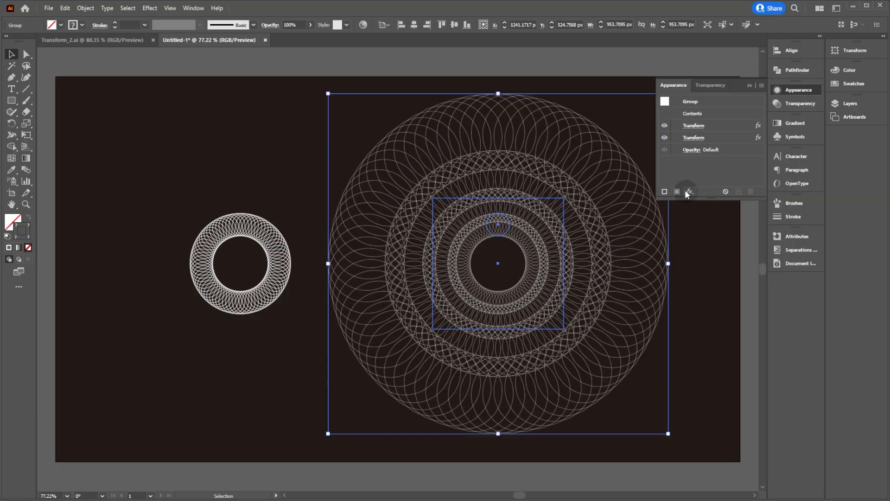
{"action": "left_click", "coordinate": [691, 191]}
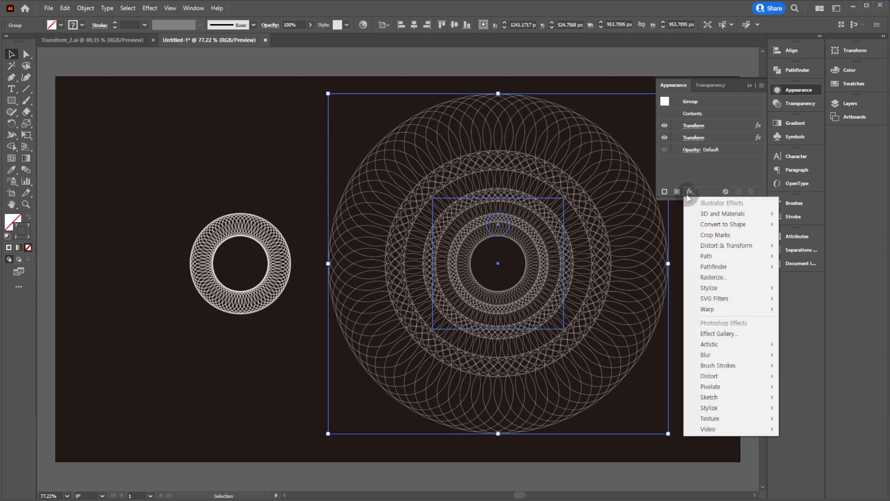
{"action": "mouse_move", "coordinate": [721, 250]}
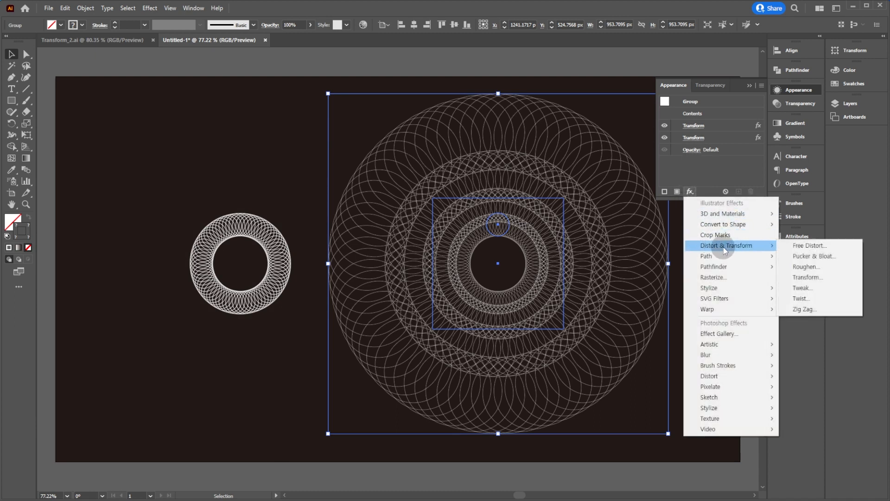
{"action": "left_click", "coordinate": [810, 257]}
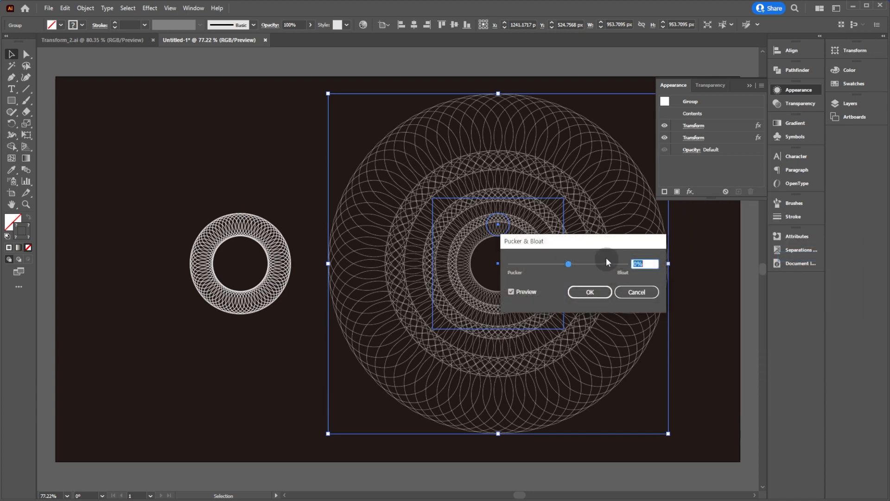
{"action": "left_click_drag", "start_coordinate": [599, 244], "coordinate": [654, 270]}
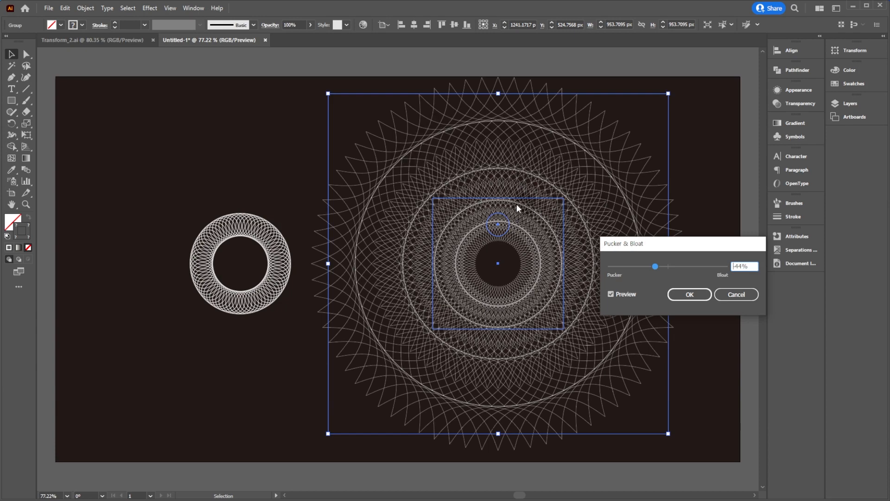
{"action": "left_click_drag", "start_coordinate": [672, 238], "coordinate": [665, 232]}
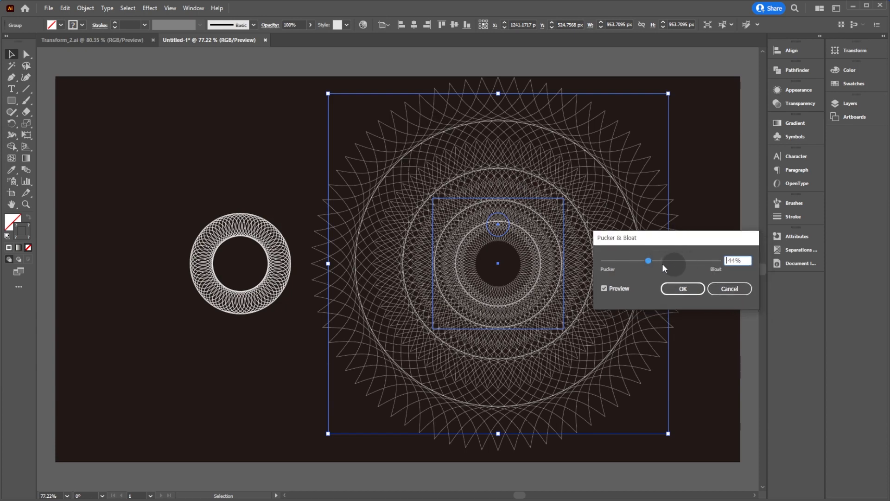
{"action": "key", "text": "Down"}
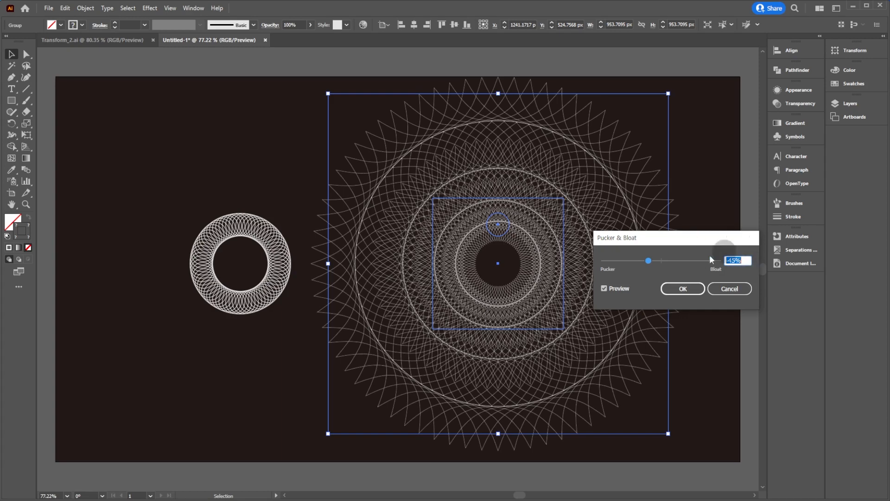
{"action": "left_click", "coordinate": [684, 287]}
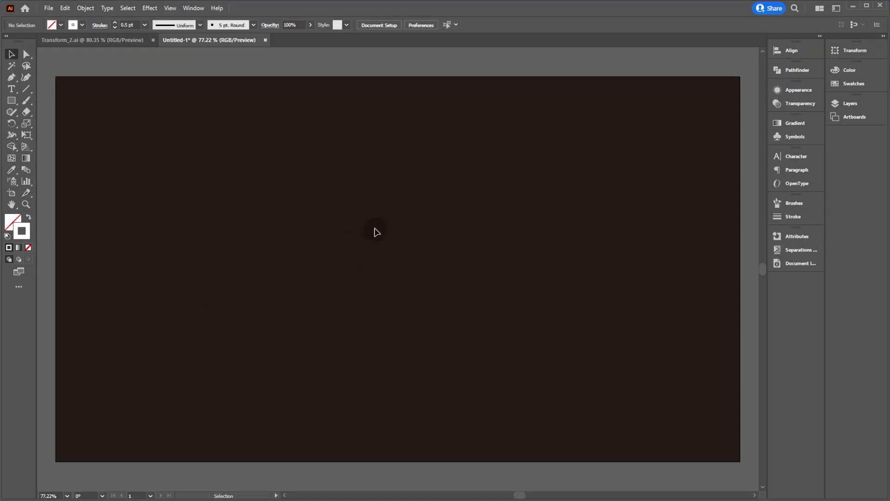
- Draw a square about 81 px wide with a 0.5 pt white stroke and rotate it 45° into a diamond
{"action": "key", "text": "m"}
{"action": "left_click_drag", "start_coordinate": [383, 218], "coordinate": [397, 235]}
{"action": "key", "text": "shift+alt+v"}
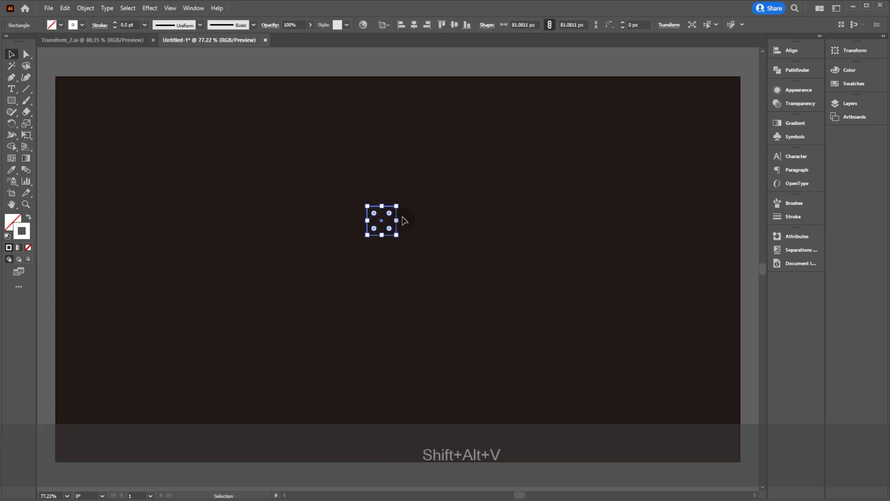
{"action": "key", "text": "r"}
{"action": "left_click_drag", "start_coordinate": [405, 203], "coordinate": [417, 229]}
{"action": "key", "text": "shift+v"}
{"action": "left_click", "coordinate": [405, 232]}
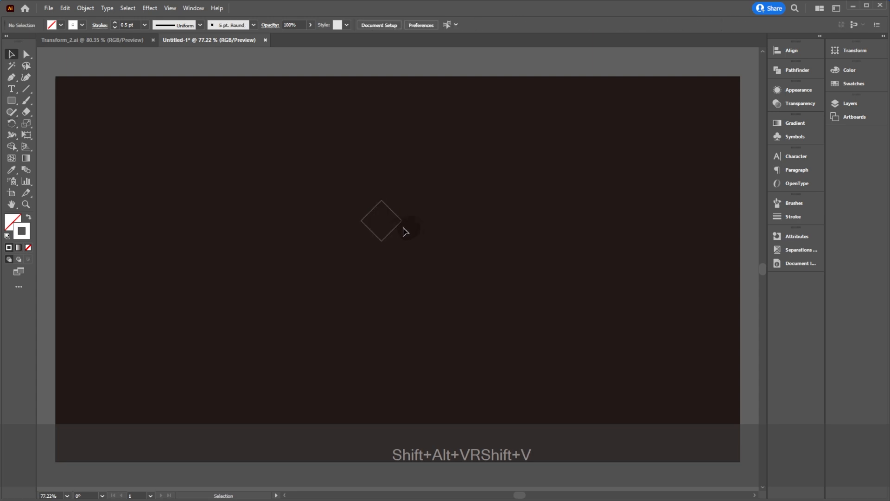
- Apply the Pathfinder Unite operation to the diamond to straighten its bounding box
{"action": "left_click", "coordinate": [397, 226]}
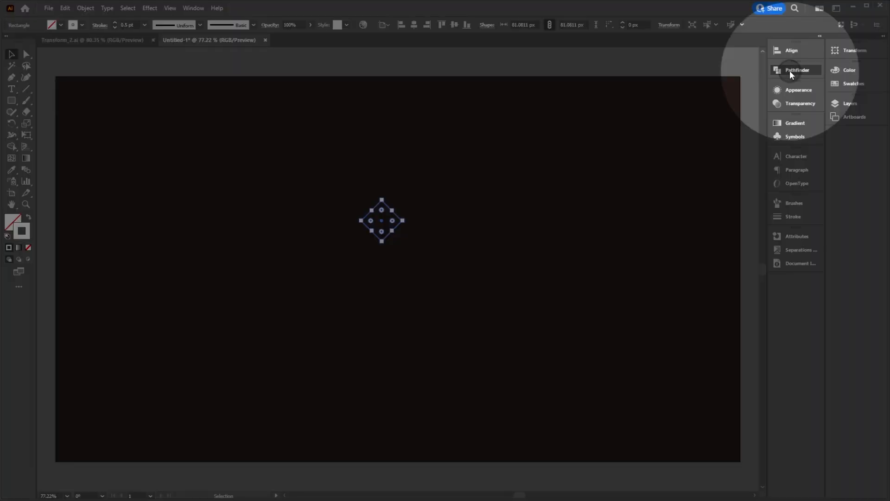
{"action": "left_click", "coordinate": [791, 70]}
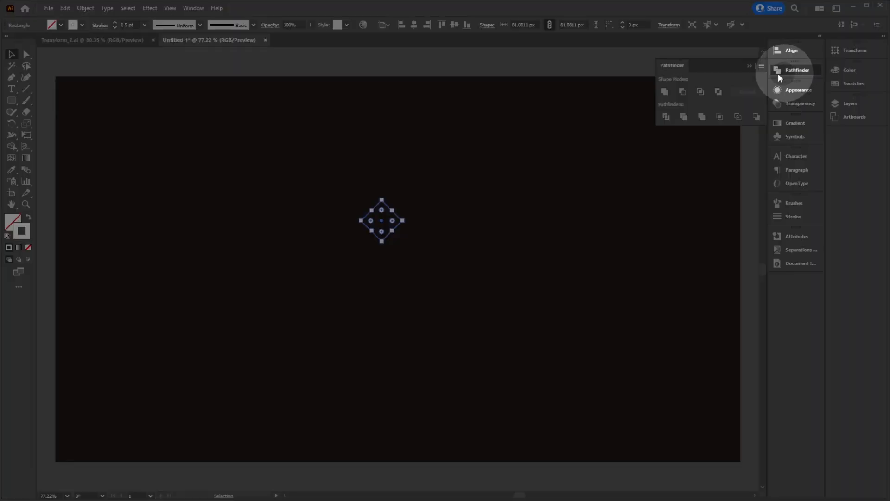
{"action": "left_click", "coordinate": [664, 92]}
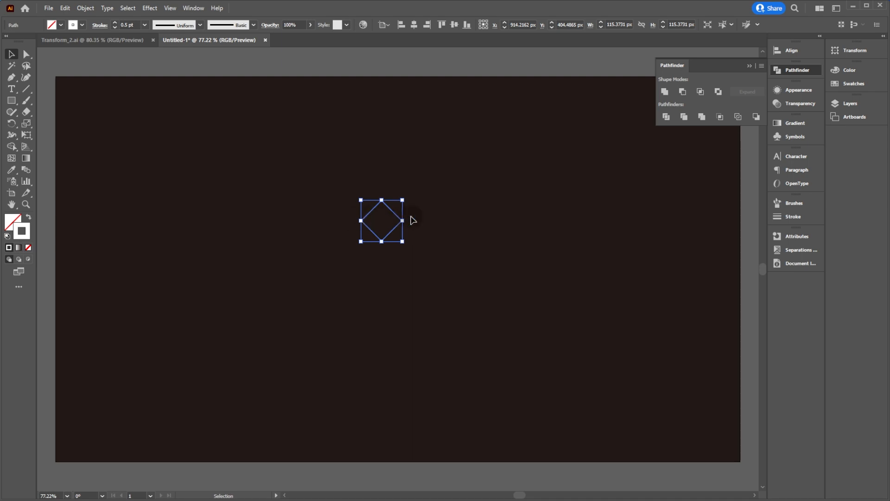
- Narrow the diamond symmetrically about its centre to about 43 px wide, keeping its height
{"action": "left_click_drag", "start_coordinate": [402, 220], "coordinate": [390, 223]}
{"action": "left_click", "coordinate": [409, 237]}
{"action": "key", "text": "ctrl+alt+KP_Add"}
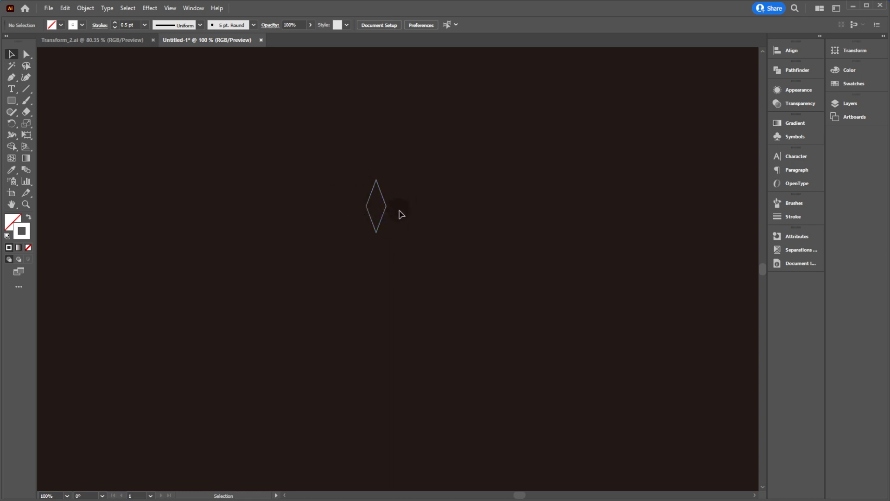
{"action": "key", "text": "ctrl+KP_Subtract"}
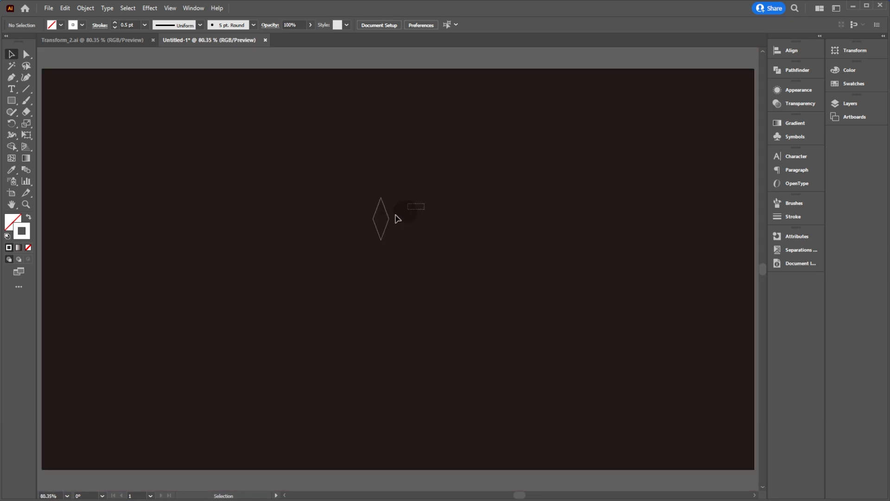
- Swap the diamond's stroke and fill so it is solid white, and scale it down to roughly two thirds of its size
{"action": "left_click_drag", "start_coordinate": [395, 215], "coordinate": [375, 224]}
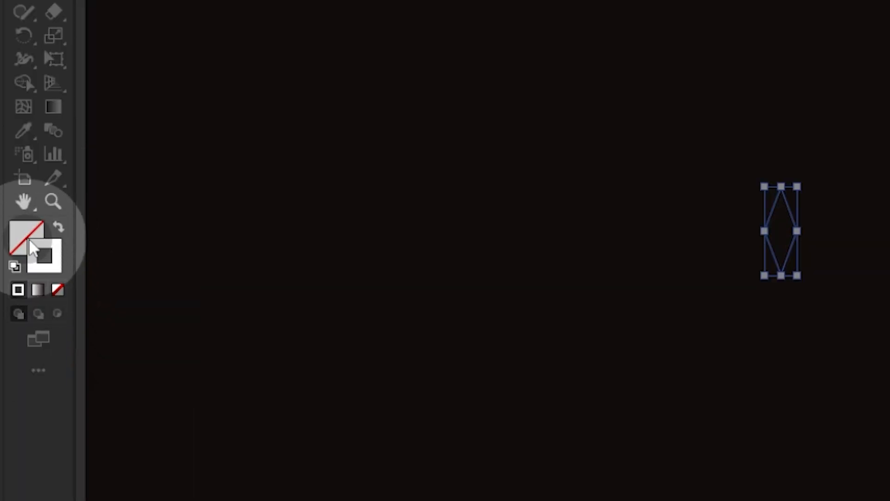
{"action": "key", "text": "shift+x"}
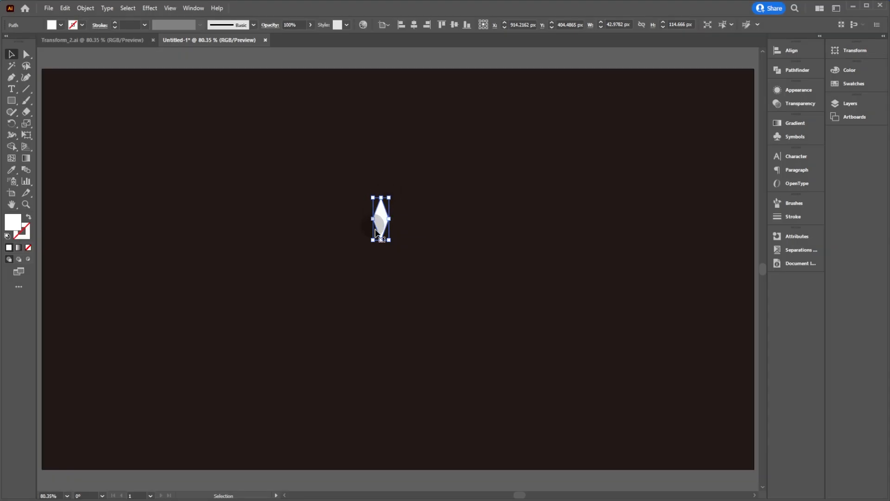
{"action": "left_click", "coordinate": [415, 245]}
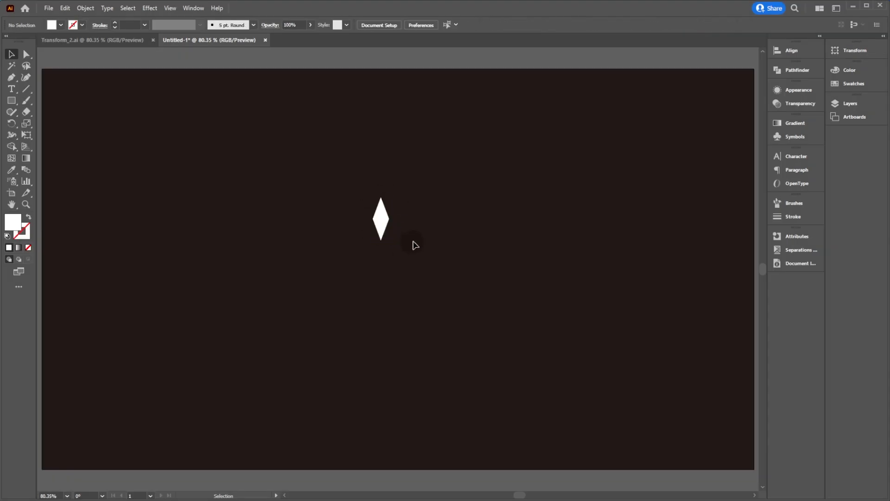
{"action": "left_click_drag", "start_coordinate": [381, 226], "coordinate": [382, 201]}
{"action": "left_click", "coordinate": [411, 212]}
- Draw a square about 466 px wide around the diamond, centred directly below it, with no fill and no stroke
{"action": "key", "text": "m"}
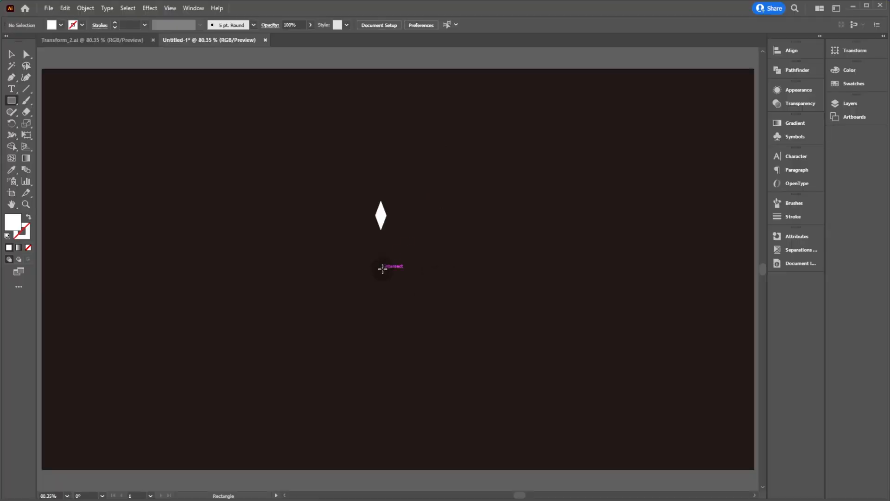
{"action": "left_click_drag", "start_coordinate": [440, 291], "coordinate": [622, 436]}
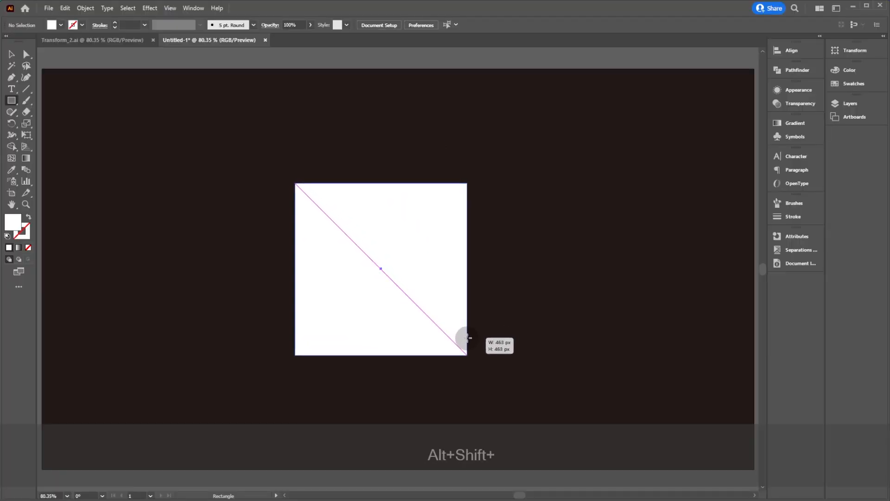
{"action": "left_click_drag", "start_coordinate": [468, 338], "coordinate": [468, 339]}
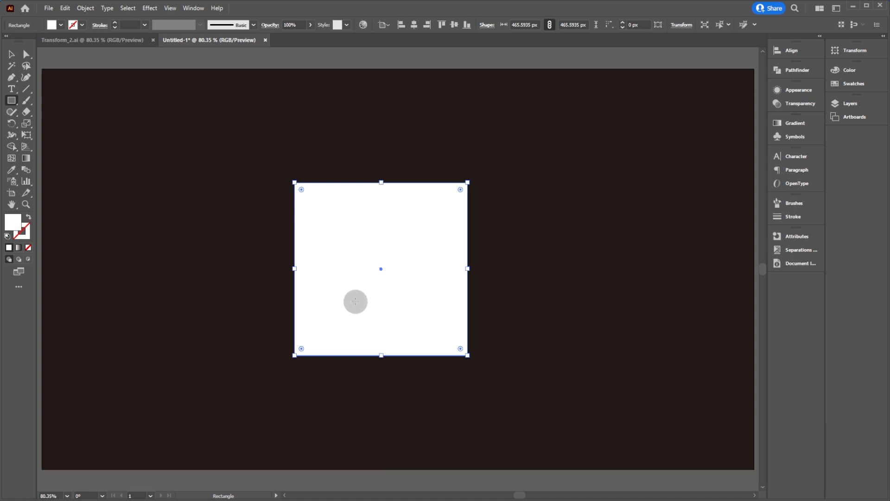
{"action": "key", "text": "slash"}
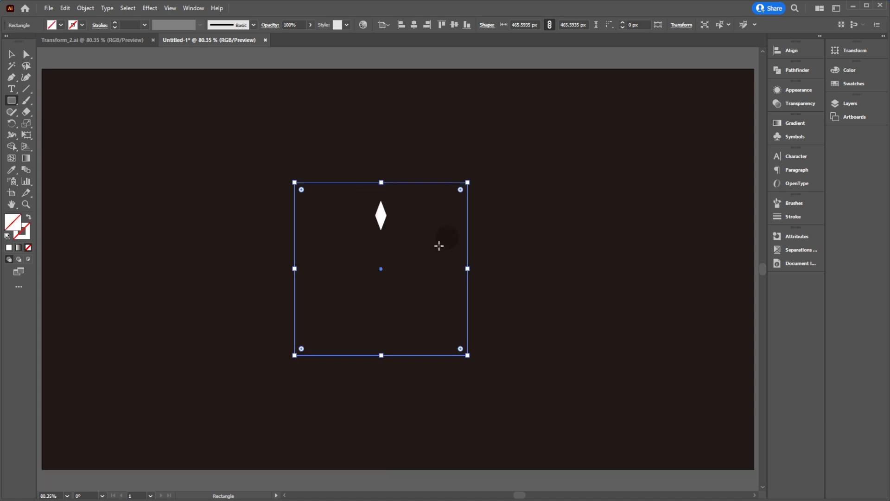
- Group the invisible square with the white diamond
{"action": "key", "text": "v"}
{"action": "left_click", "coordinate": [449, 165]}
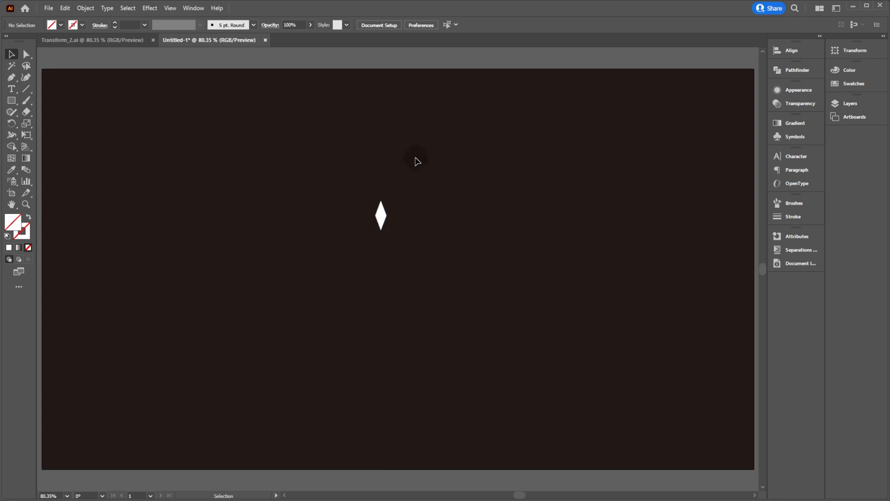
{"action": "left_click_drag", "start_coordinate": [416, 159], "coordinate": [343, 236]}
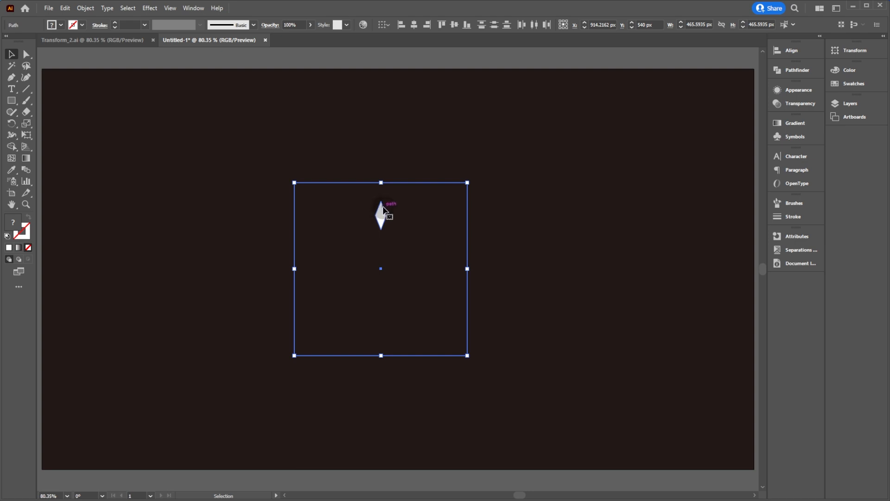
{"action": "key", "text": "ctrl+g"}
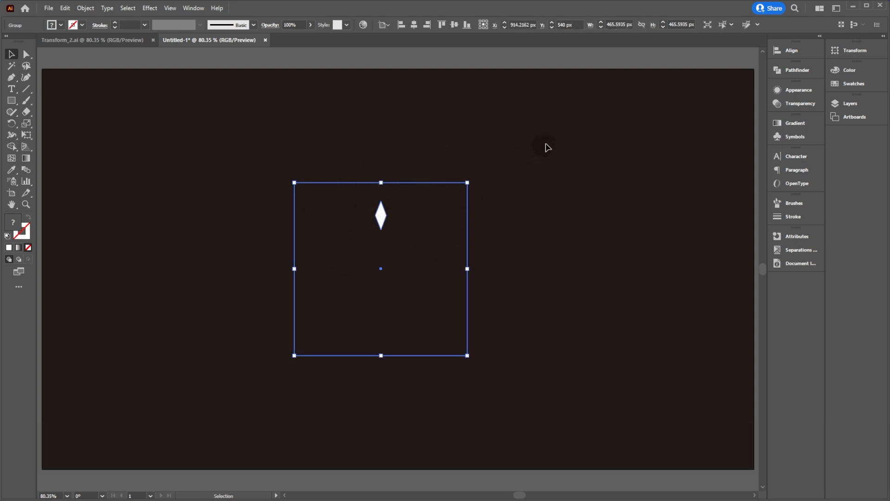
- Add a Transform effect with 10 copies to the group holding the diamond and invisible square
{"action": "left_click", "coordinate": [795, 91]}
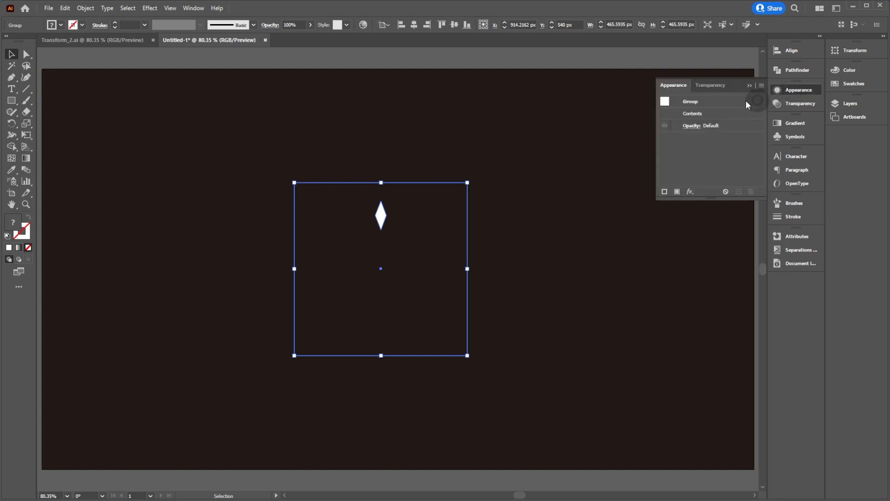
{"action": "left_click", "coordinate": [689, 191]}
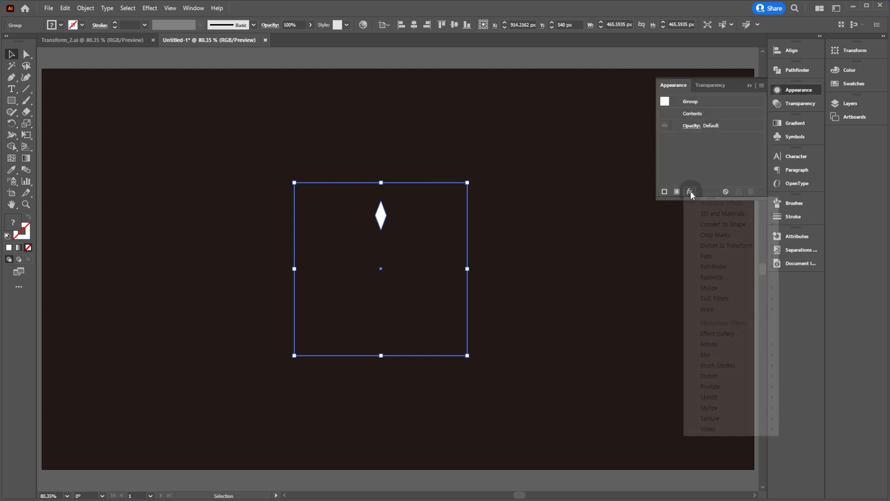
{"action": "mouse_move", "coordinate": [714, 246]}
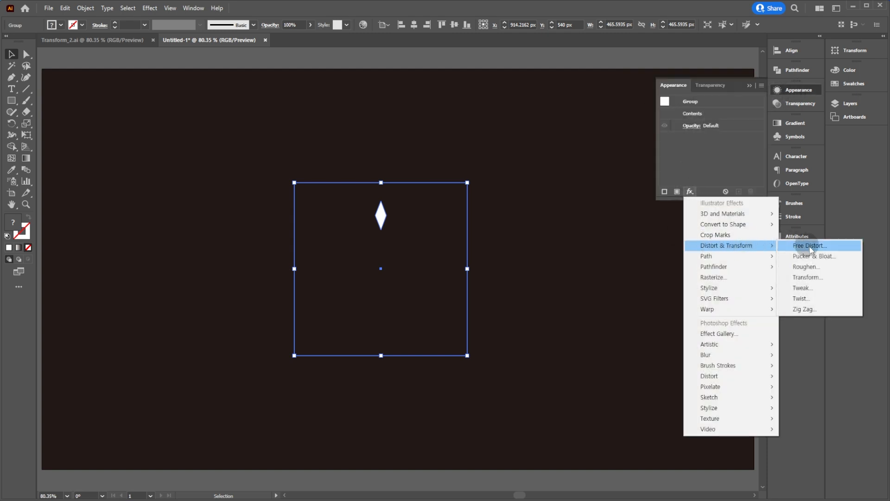
{"action": "left_click", "coordinate": [809, 280]}
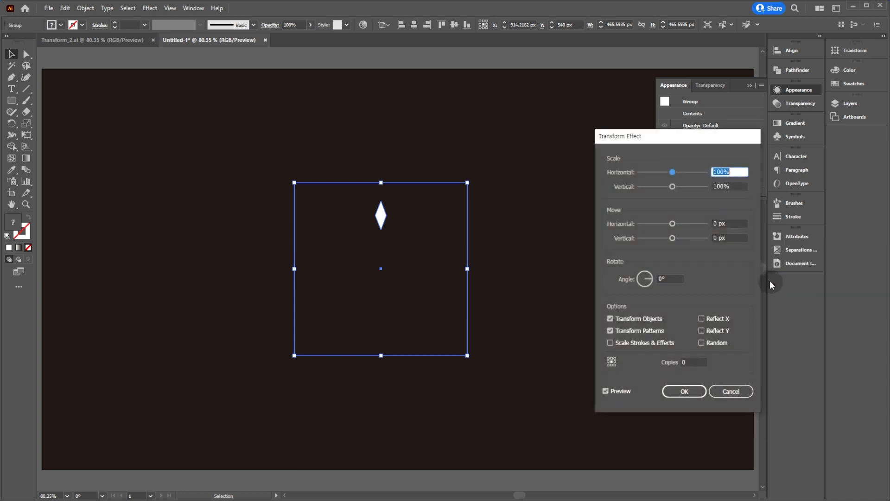
{"action": "left_click", "coordinate": [690, 362]}
{"action": "type", "text": "10"}
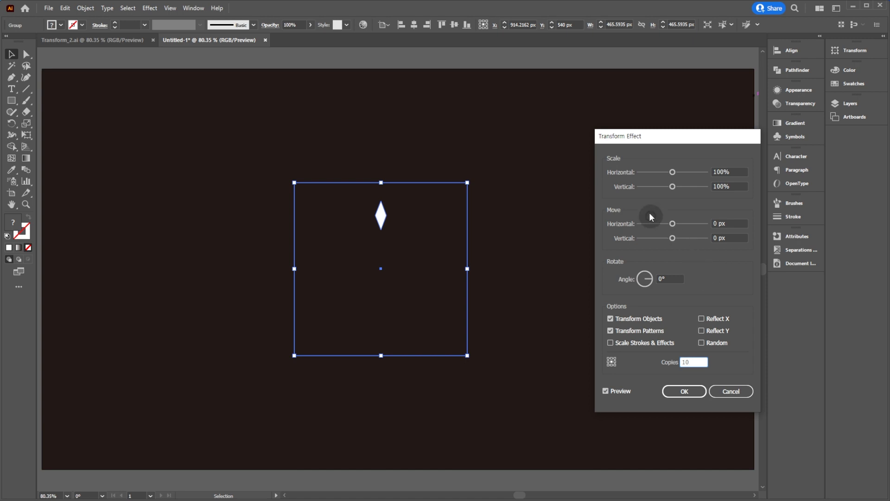
- Set the Transform effect's rotation angle to 10° so the diamond copies fan out around the square's centre
{"action": "left_click", "coordinate": [670, 278]}
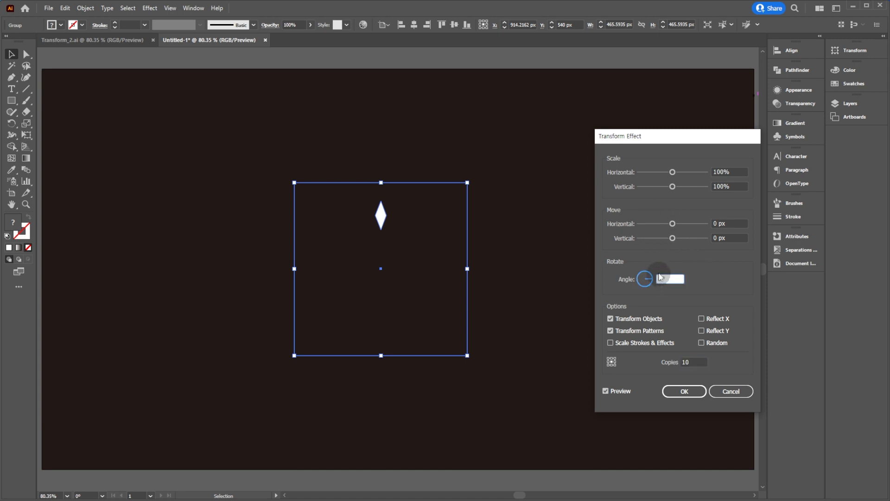
{"action": "key", "text": "Up"}
{"action": "key", "text": "Up"}
{"action": "key", "text": "Up"}
{"action": "key", "text": "Up"}
{"action": "key", "text": "Up"}
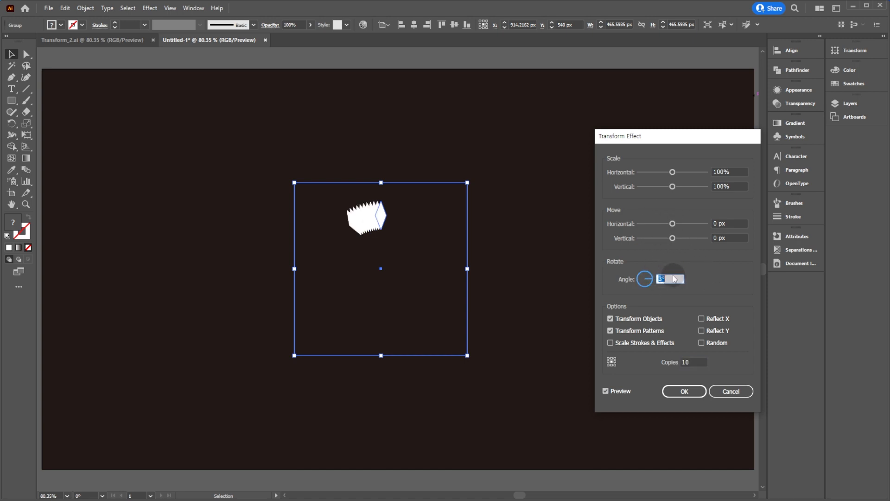
{"action": "key", "text": "Up"}
{"action": "key", "text": "Up"}
{"action": "key", "text": "Up"}
{"action": "key", "text": "Up"}
{"action": "key", "text": "Up"}
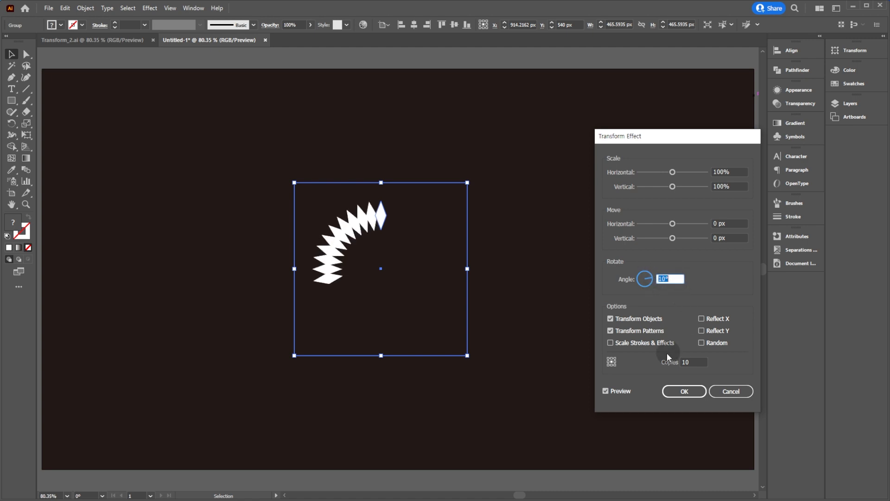
- Increase the number of copies until the diamonds close into a full ring, and apply the Transform effect
{"action": "left_click", "coordinate": [696, 362]}
{"action": "key", "text": "Up"}
{"action": "key", "text": "Up"}
{"action": "key", "text": "Up"}
{"action": "key", "text": "Up"}
{"action": "key", "text": "Up"}
{"action": "key", "text": "Up"}
{"action": "key", "text": "Up"}
{"action": "key", "text": "Up"}
{"action": "key", "text": "Up"}
{"action": "key", "text": "Up"}
{"action": "key", "text": "Up"}
{"action": "key", "text": "Up"}
{"action": "key", "text": "Up"}
{"action": "key", "text": "Up"}
{"action": "key", "text": "Up"}
{"action": "key", "text": "Up"}
{"action": "key", "text": "Up"}
{"action": "key", "text": "Up"}
{"action": "key", "text": "Up"}
{"action": "key", "text": "Up"}
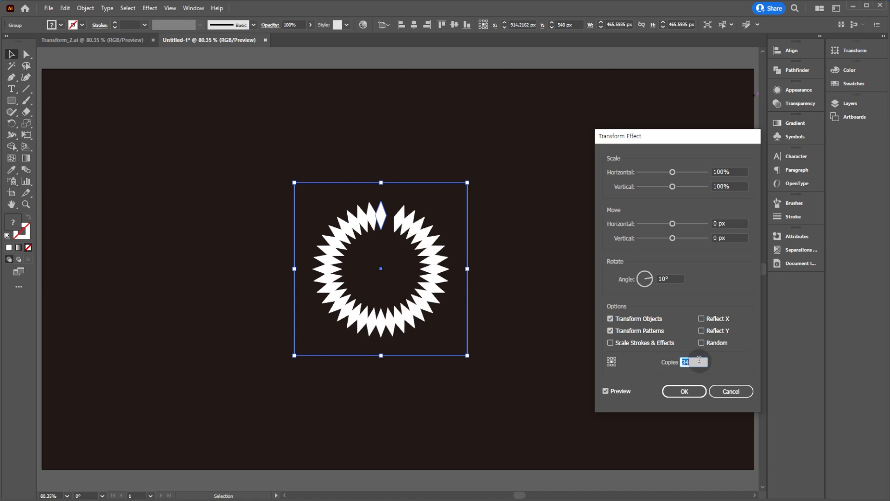
{"action": "left_click", "coordinate": [690, 392]}
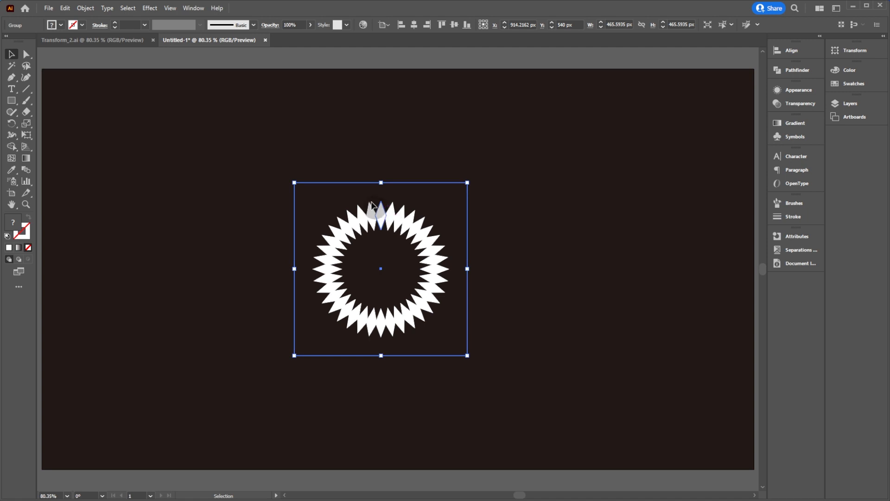
- Select only the original diamond inside the group and narrow it symmetrically to about 20 px wide, keeping its height
{"action": "key", "text": "ctrl+KP_Add"}
{"action": "key", "text": "ctrl+KP_Add"}
{"action": "key", "text": "ctrl+KP_Add"}
{"action": "key", "text": "space"}
{"action": "left_click_drag", "start_coordinate": [482, 256], "coordinate": [456, 338]}
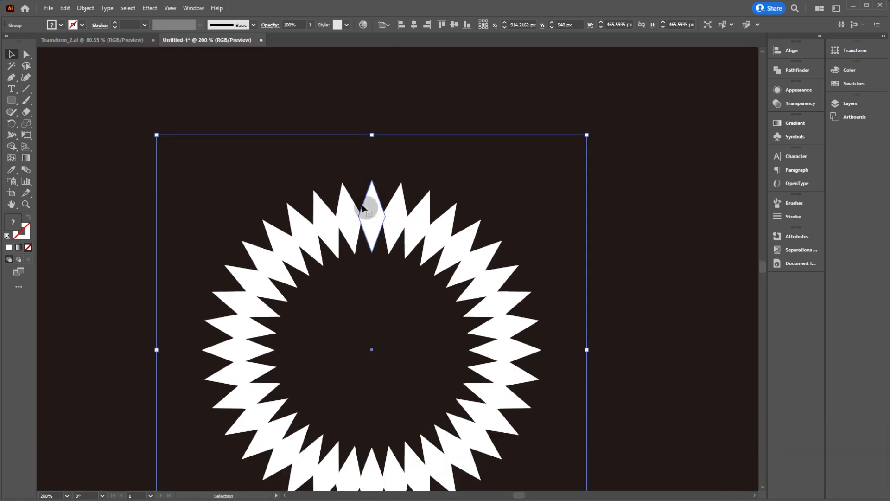
{"action": "left_click", "coordinate": [374, 208]}
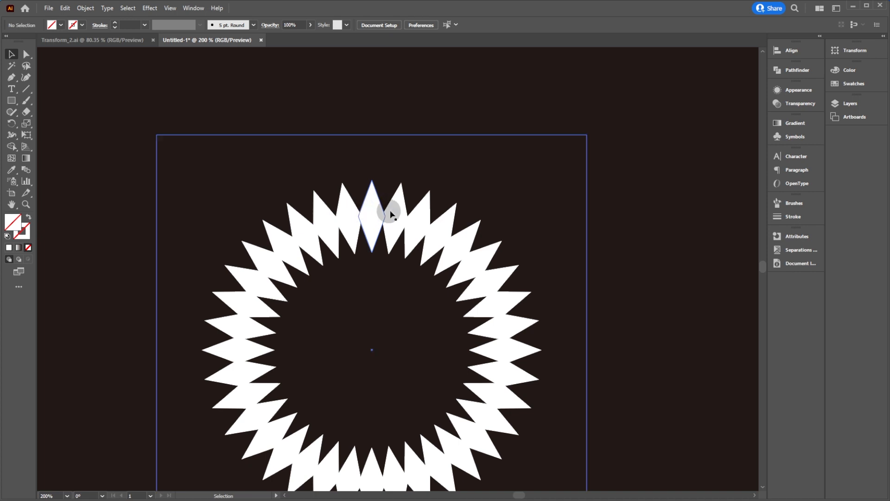
{"action": "key", "text": "a"}
{"action": "left_click", "coordinate": [372, 212]}
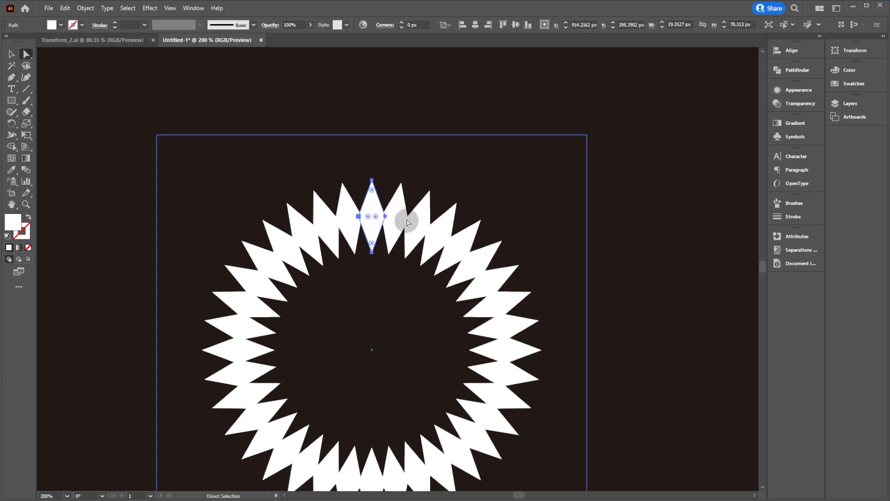
{"action": "left_click", "coordinate": [385, 217]}
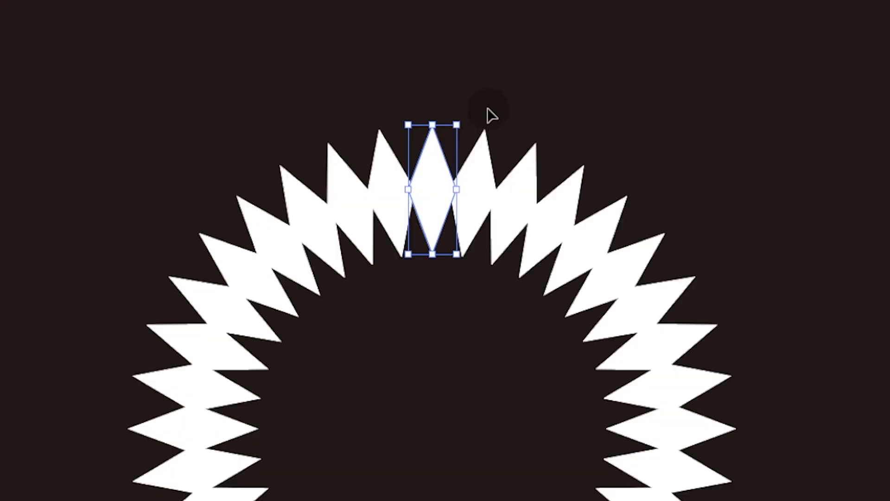
{"action": "left_click", "coordinate": [482, 111]}
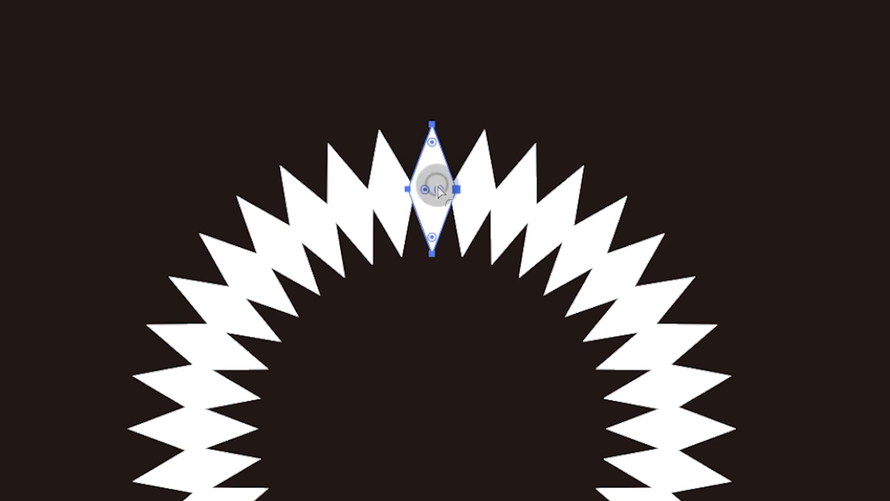
{"action": "left_click", "coordinate": [437, 187]}
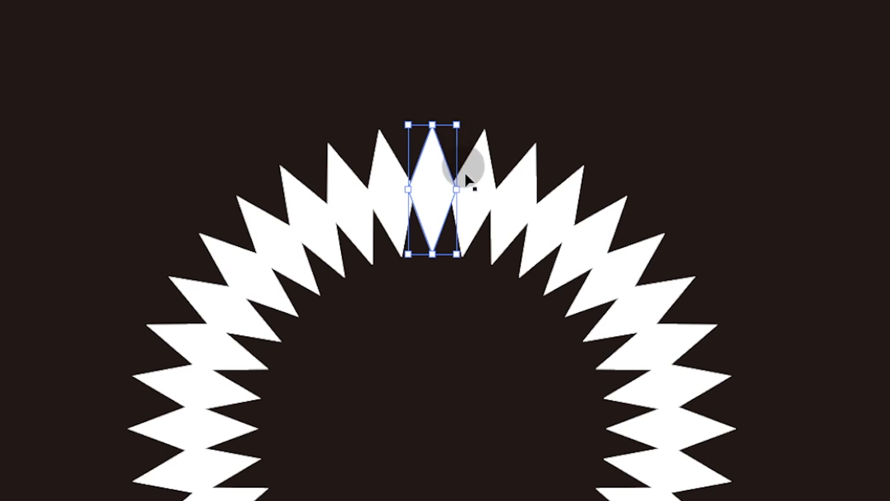
{"action": "left_click_drag", "start_coordinate": [457, 190], "coordinate": [445, 190]}
{"action": "left_click_drag", "start_coordinate": [380, 217], "coordinate": [379, 217]}
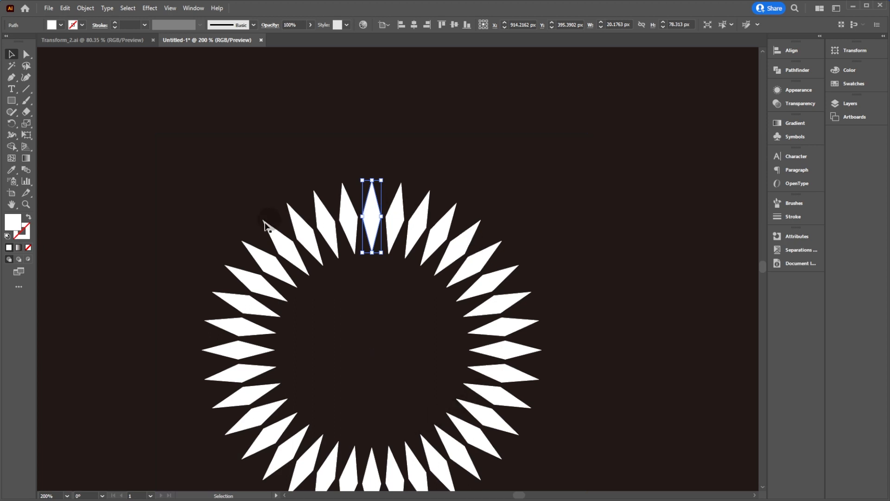
- Move the original diamond about 28 px down towards the ring's centre and narrow it to about 11 px wide
{"action": "left_click", "coordinate": [372, 217]}
{"action": "left_click_drag", "start_coordinate": [371, 215], "coordinate": [377, 243]}
{"action": "key", "text": "ctrl+plus"}
{"action": "key", "text": "ctrl+plus"}
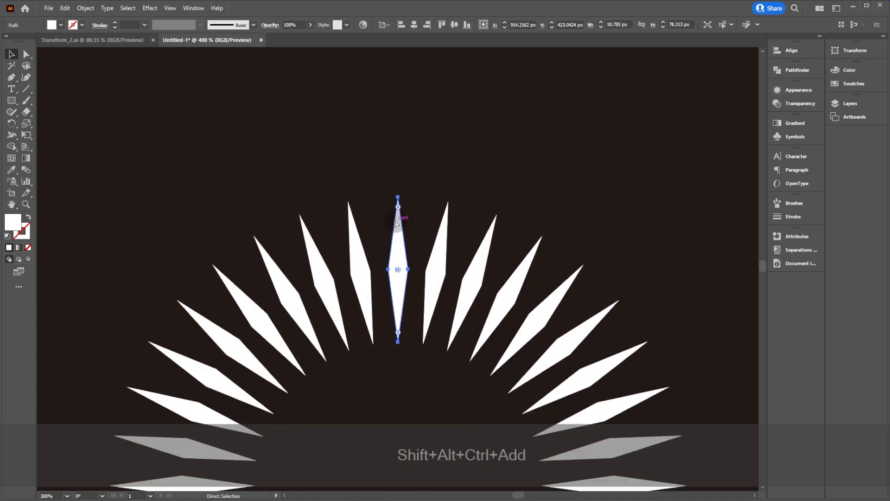
- Widen the original diamond slightly and symmetrically about its centre, then deselect it
{"action": "left_click_drag", "start_coordinate": [406, 272], "coordinate": [414, 271]}
{"action": "left_click", "coordinate": [440, 168]}
{"action": "key", "text": "ctrl+alt+KP_Subtract"}
{"action": "key", "text": "ctrl+alt+KP_Subtract"}
{"action": "key", "text": "ctrl+alt+KP_Subtract"}
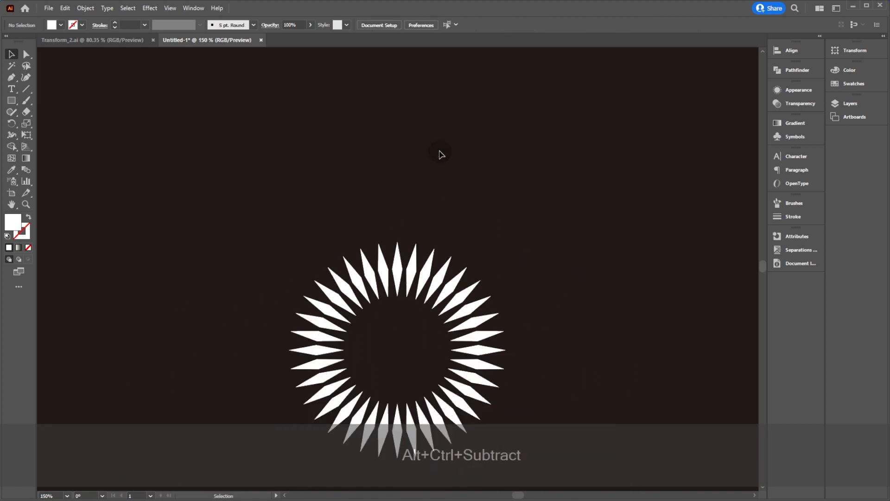
{"action": "left_click_drag", "start_coordinate": [440, 154], "coordinate": [410, 61]}
- Add a second Transform effect with 1 copy to the whole diamond ring group
{"action": "left_click", "coordinate": [377, 191]}
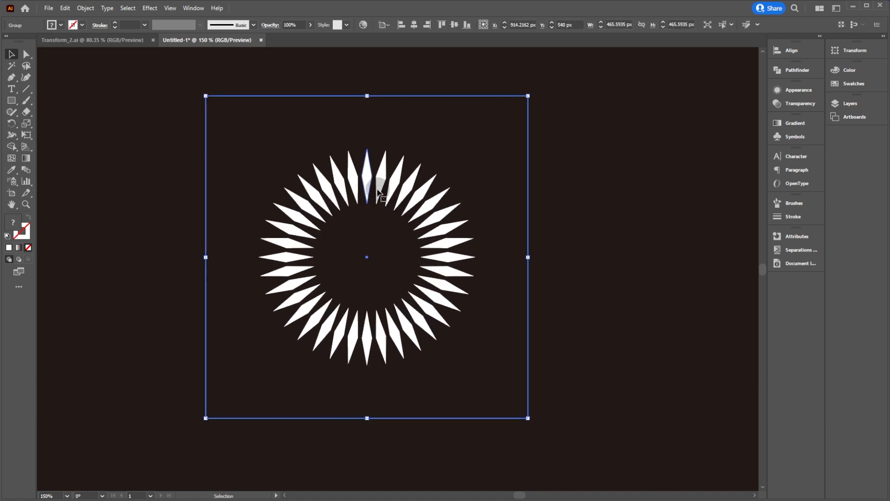
{"action": "key", "text": "ctrl+0"}
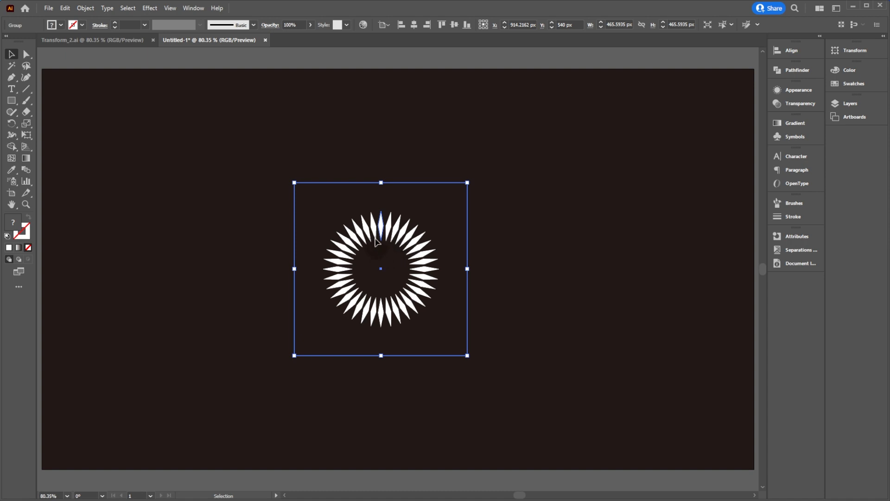
{"action": "left_click", "coordinate": [798, 91]}
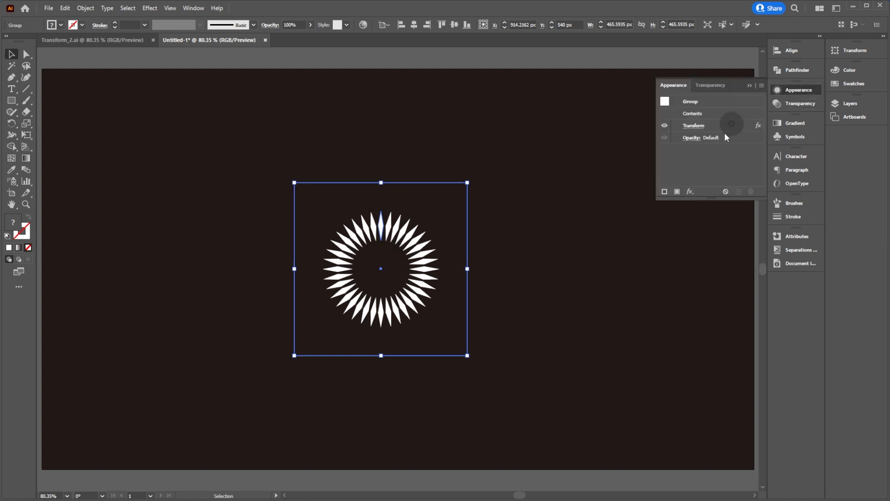
{"action": "left_click", "coordinate": [690, 190]}
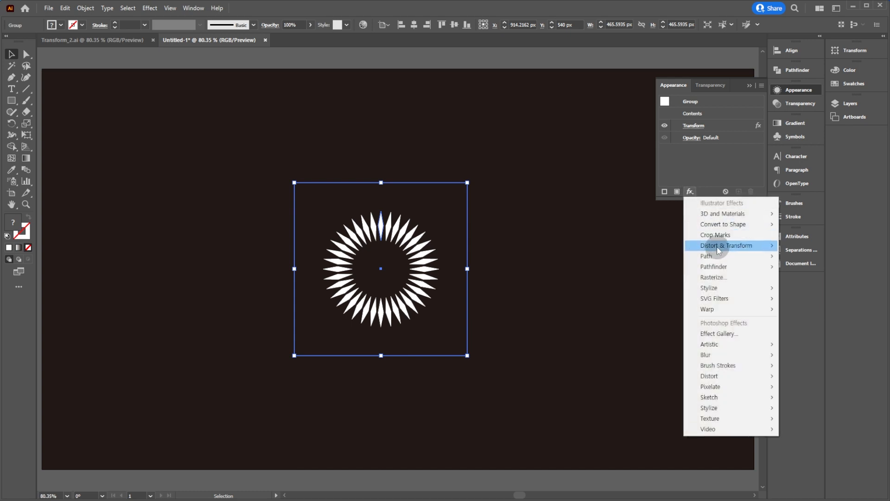
{"action": "mouse_move", "coordinate": [732, 248]}
{"action": "left_click", "coordinate": [816, 278]}
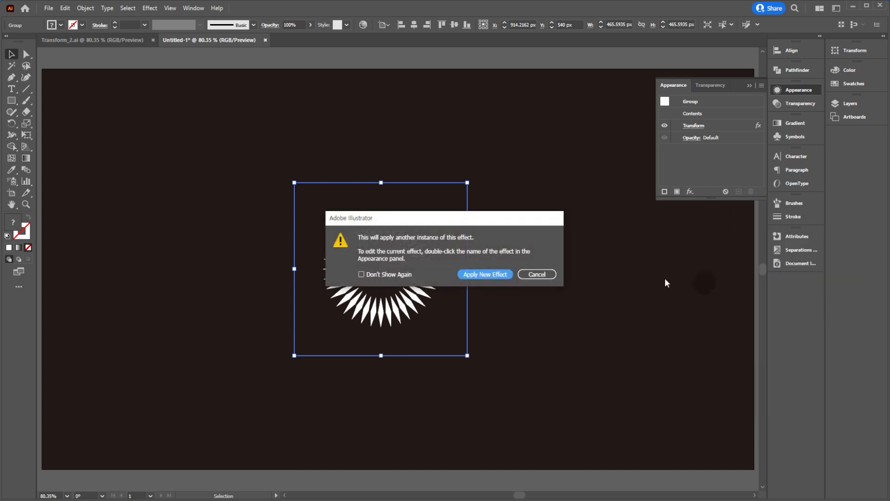
{"action": "left_click", "coordinate": [492, 275]}
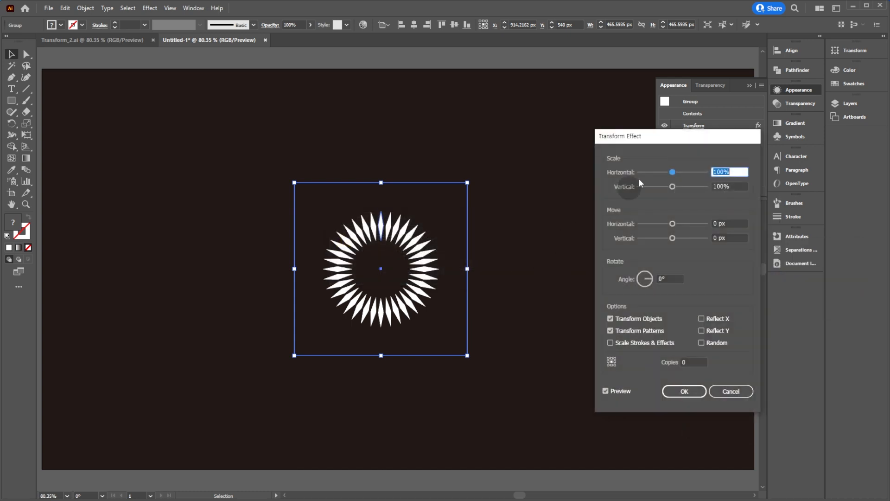
{"action": "double_click", "coordinate": [637, 377]}
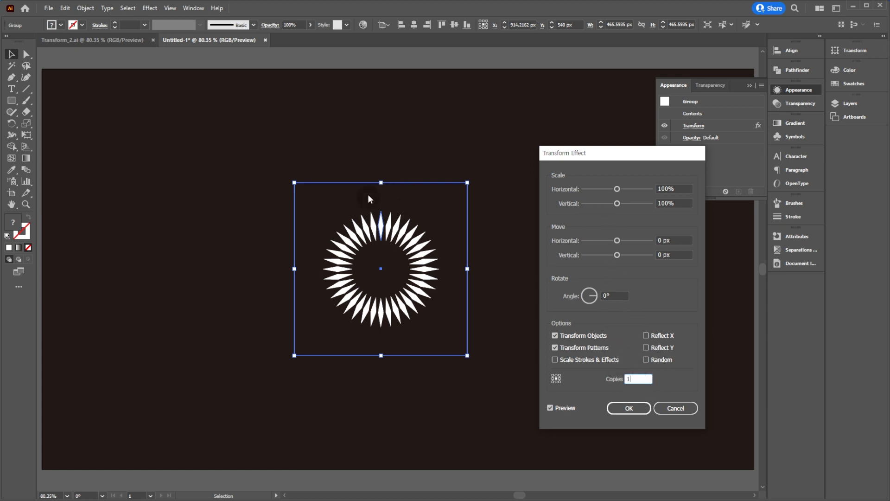
- Set the second Transform effect's horizontal and vertical scale to 150%
{"action": "left_click", "coordinate": [666, 189]}
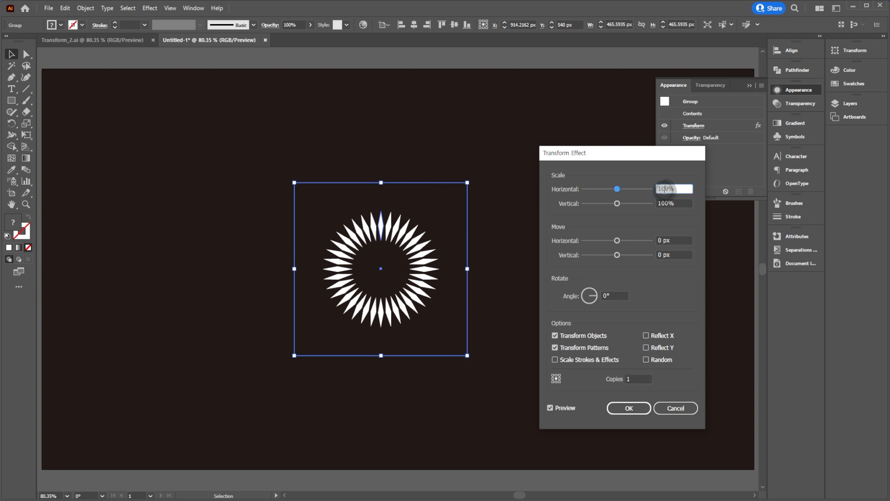
{"action": "type", "text": "150"}
{"action": "key", "text": "Tab"}
{"action": "type", "text": "150"}
{"action": "key", "text": "Tab"}
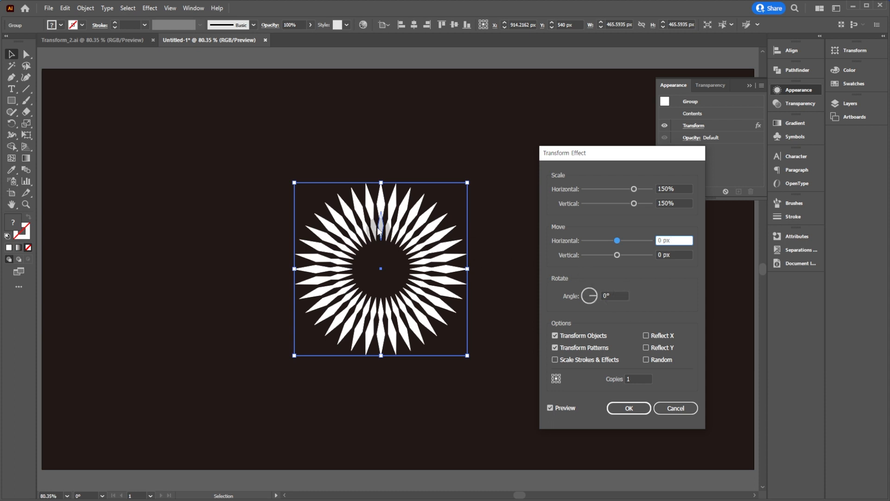
- Rotate the enlarged ring copy by 5° in the second Transform effect
{"action": "left_click", "coordinate": [616, 295]}
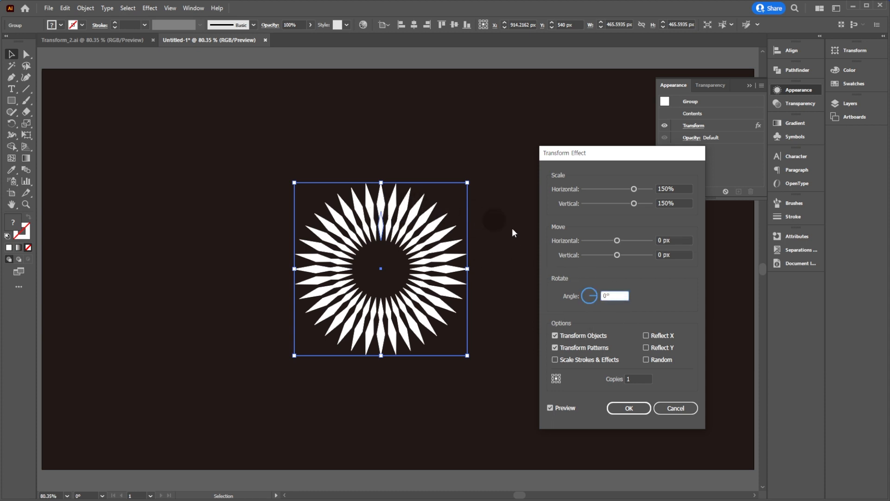
{"action": "left_click", "coordinate": [615, 288]}
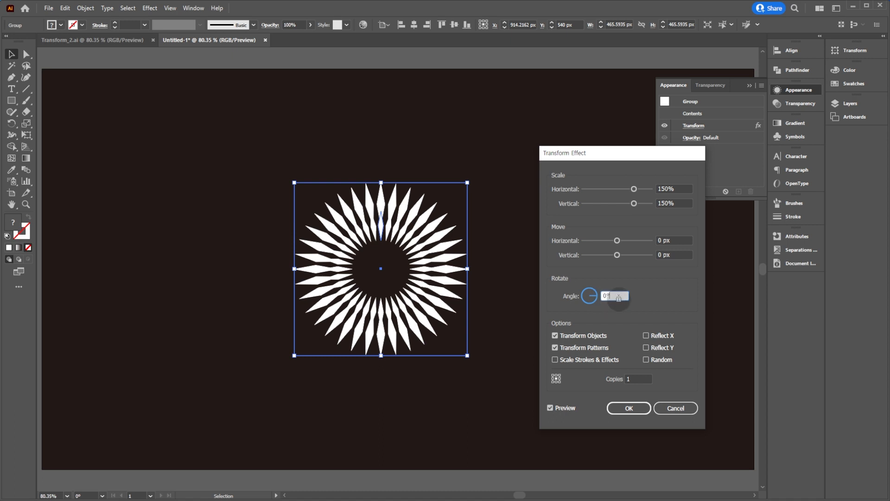
{"action": "key", "text": "Up"}
{"action": "key", "text": "Up"}
{"action": "key", "text": "Up"}
{"action": "key", "text": "Up"}
{"action": "key", "text": "Up"}
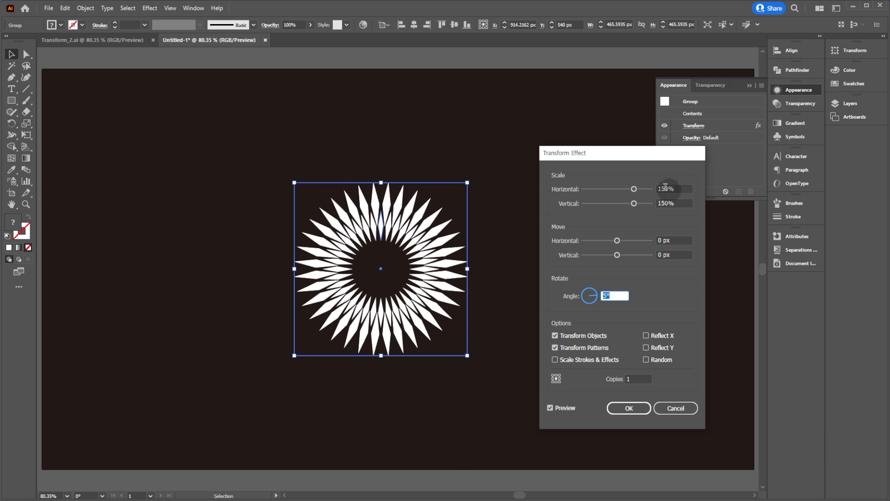
- Set the second Transform effect's horizontal and vertical scale to 160%, apply it and deselect the group
{"action": "left_click", "coordinate": [668, 189]}
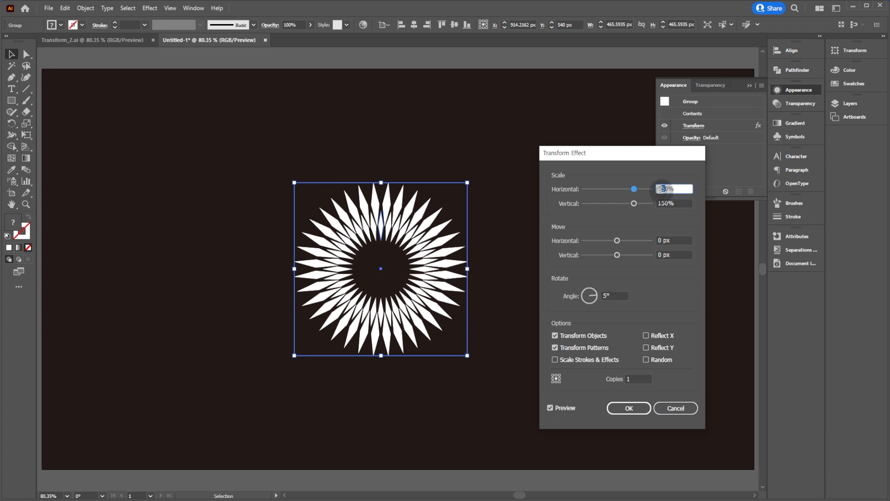
{"action": "left_click", "coordinate": [662, 188]}
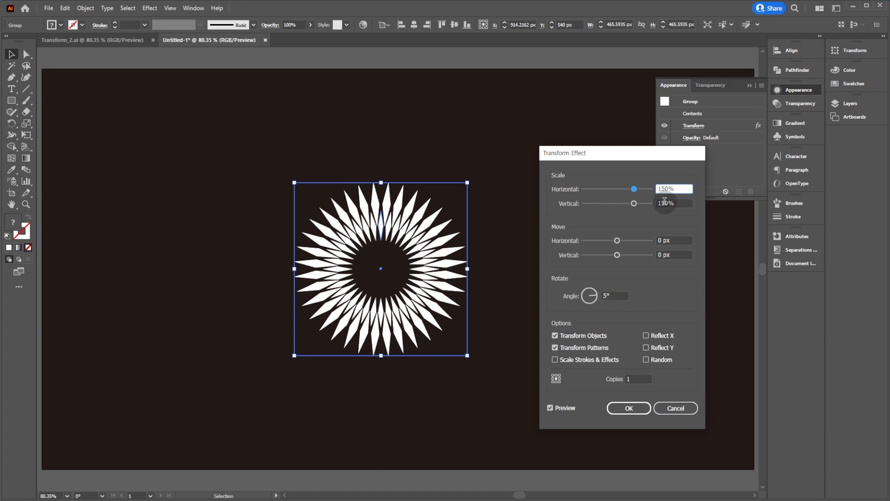
{"action": "left_click", "coordinate": [663, 203]}
{"action": "type", "text": "160"}
{"action": "left_click", "coordinate": [672, 189]}
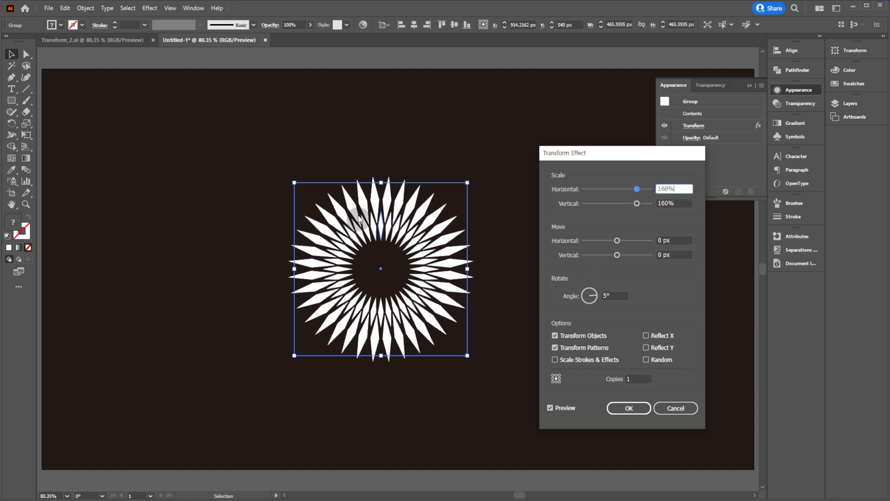
{"action": "left_click", "coordinate": [634, 409]}
{"action": "left_click", "coordinate": [544, 272]}
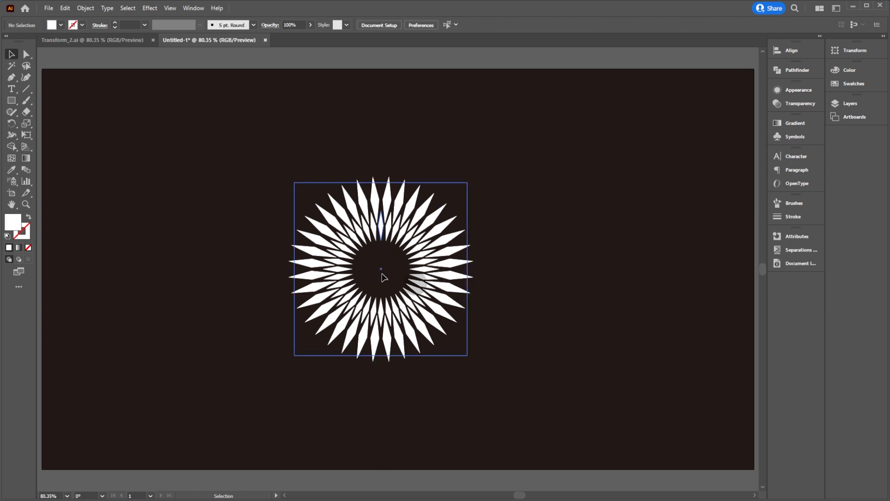
- Raise the number of copies in the diamond ring group's second Transform effect to 3, apply it and deselect the group
{"action": "left_click", "coordinate": [395, 215]}
{"action": "left_click", "coordinate": [394, 213]}
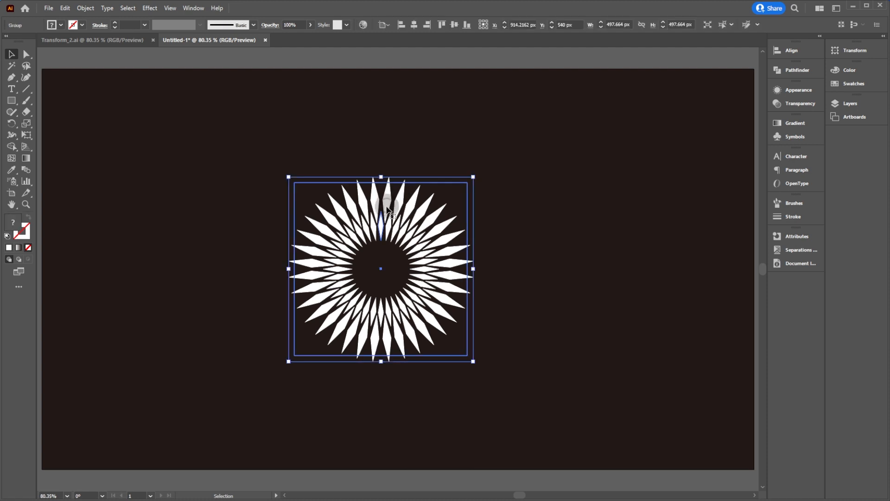
{"action": "left_click", "coordinate": [799, 91]}
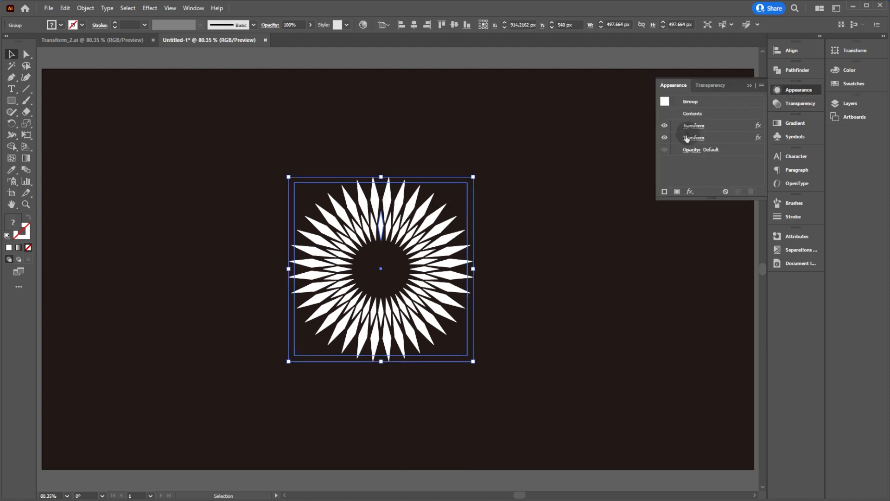
{"action": "left_click", "coordinate": [693, 138]}
{"action": "left_click", "coordinate": [634, 379]}
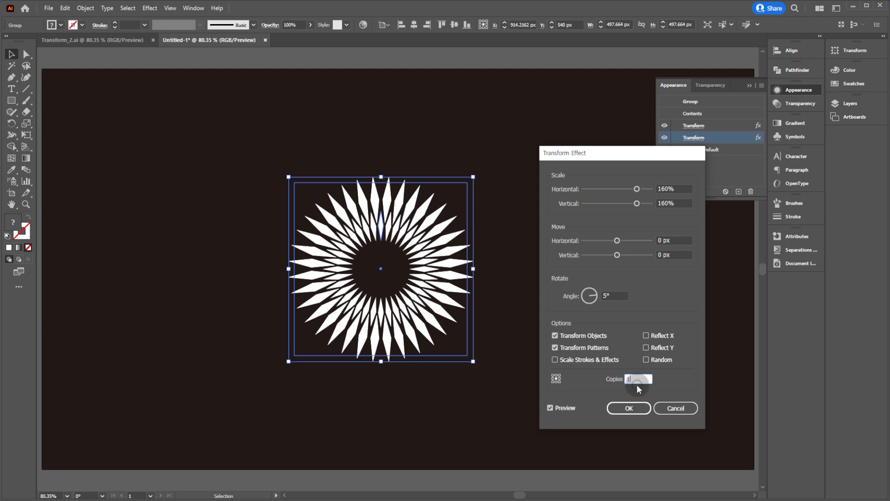
{"action": "key", "text": "Up"}
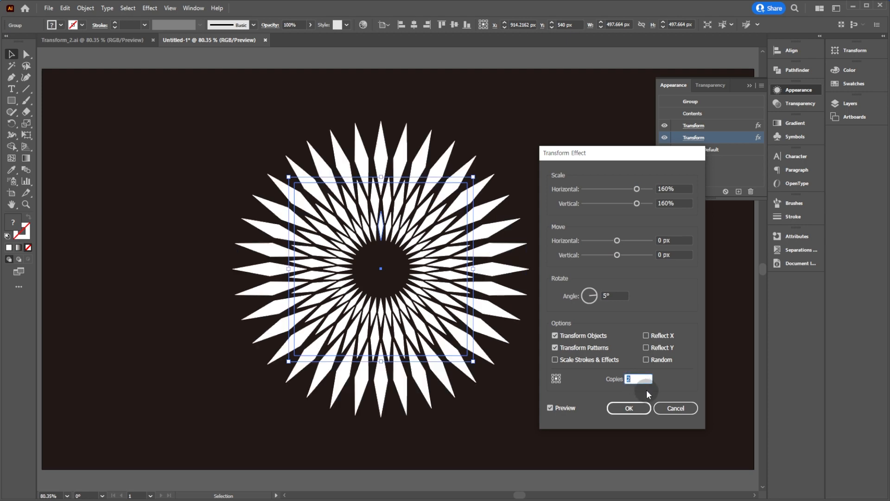
{"action": "key", "text": "Up"}
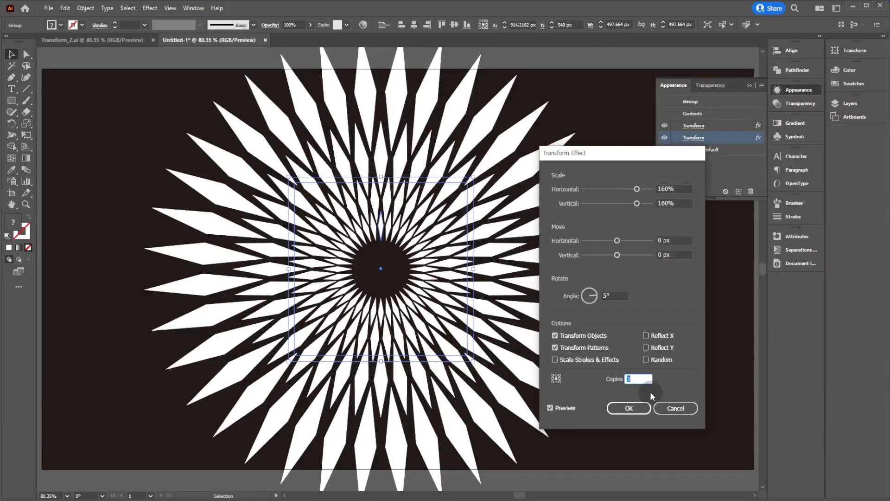
{"action": "left_click", "coordinate": [612, 408]}
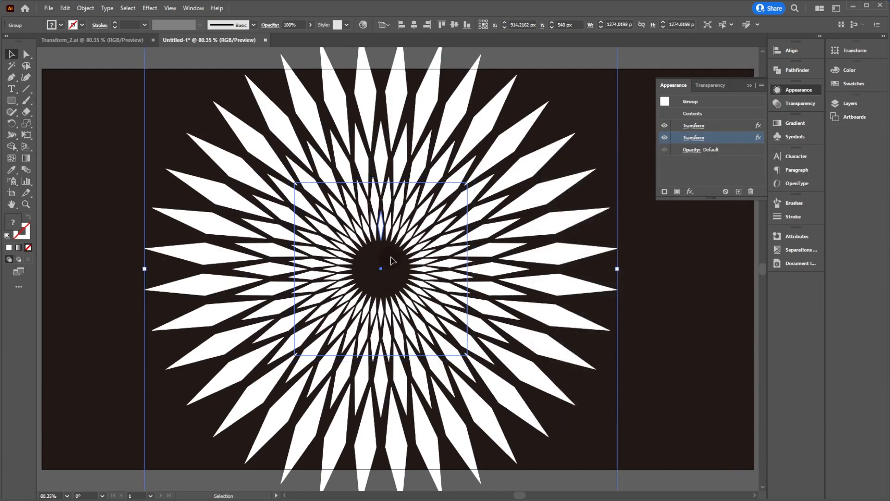
{"action": "left_click", "coordinate": [598, 198]}
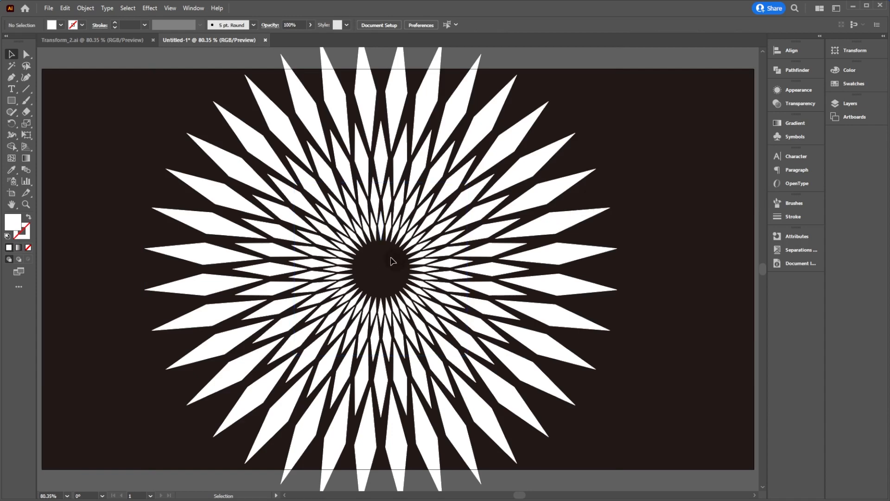
- Fill the source diamond inside the group with magenta #f200f9 and deselect it
{"action": "key", "text": "ctrl+KP_Add"}
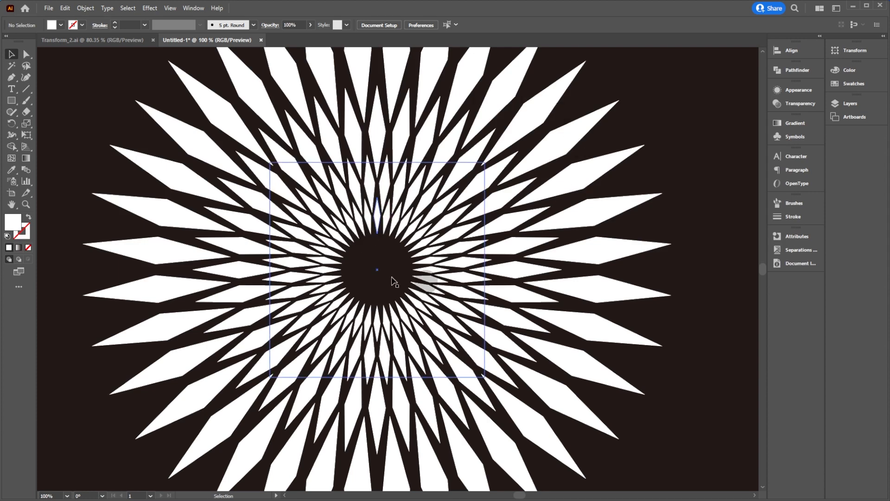
{"action": "key", "text": "a"}
{"action": "left_click", "coordinate": [371, 222]}
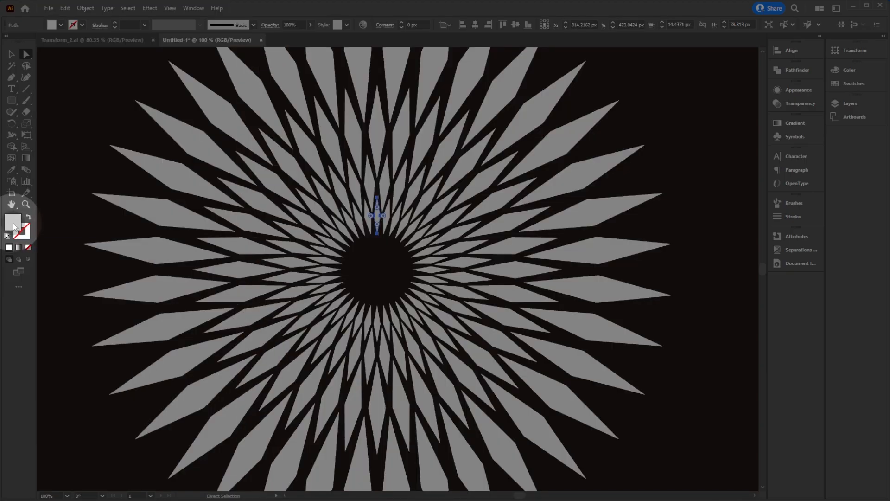
{"action": "double_click", "coordinate": [15, 225]}
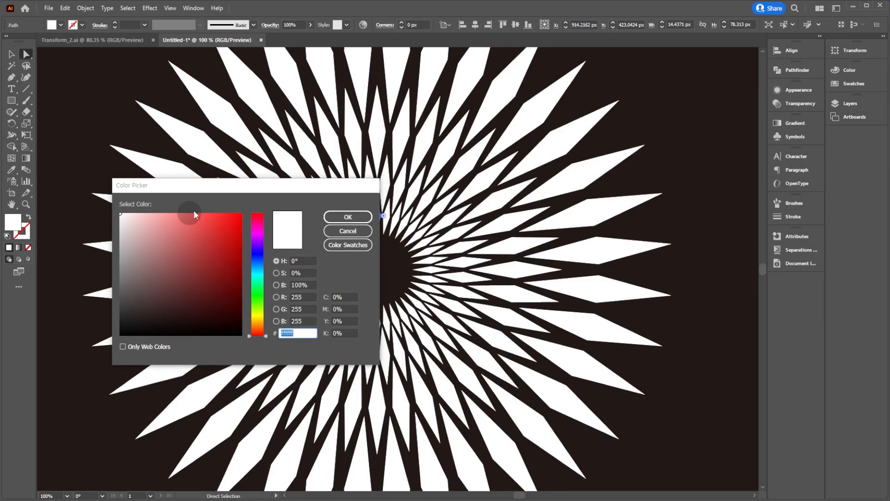
{"action": "left_click_drag", "start_coordinate": [241, 190], "coordinate": [276, 182]}
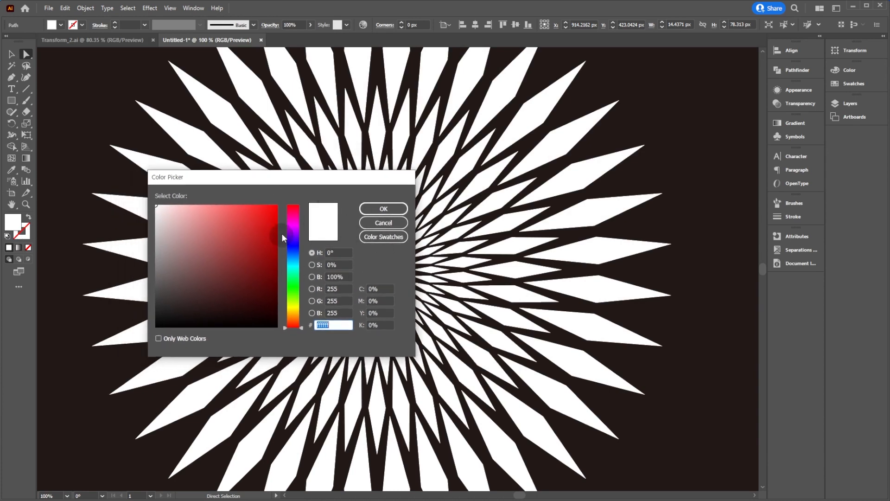
{"action": "left_click", "coordinate": [291, 226]}
{"action": "left_click_drag", "start_coordinate": [260, 213], "coordinate": [277, 207]}
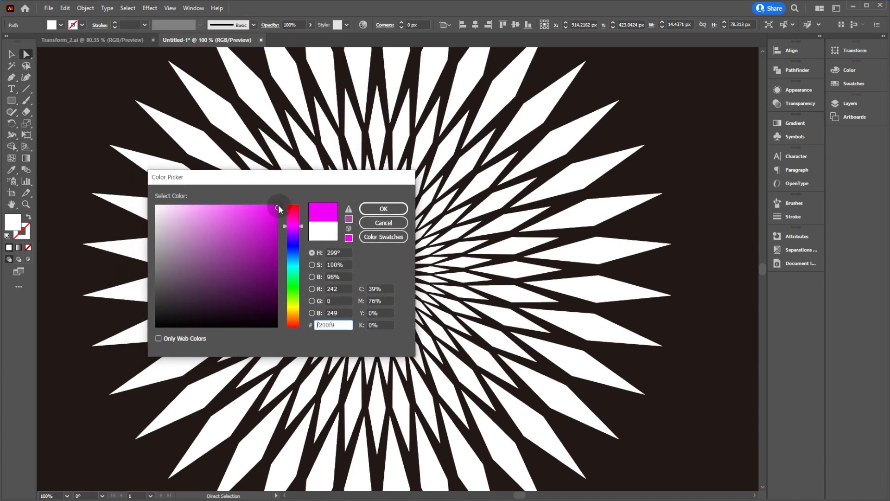
{"action": "left_click", "coordinate": [375, 209]}
{"action": "left_click", "coordinate": [648, 199]}
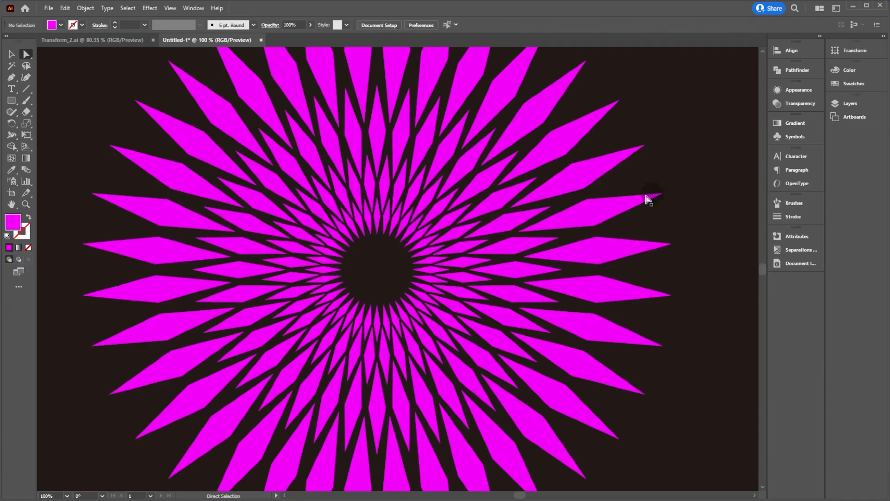
- Apply a linear gradient fill to the source diamond and colour its starting stop light blue in RGB mode
{"action": "left_click", "coordinate": [378, 216]}
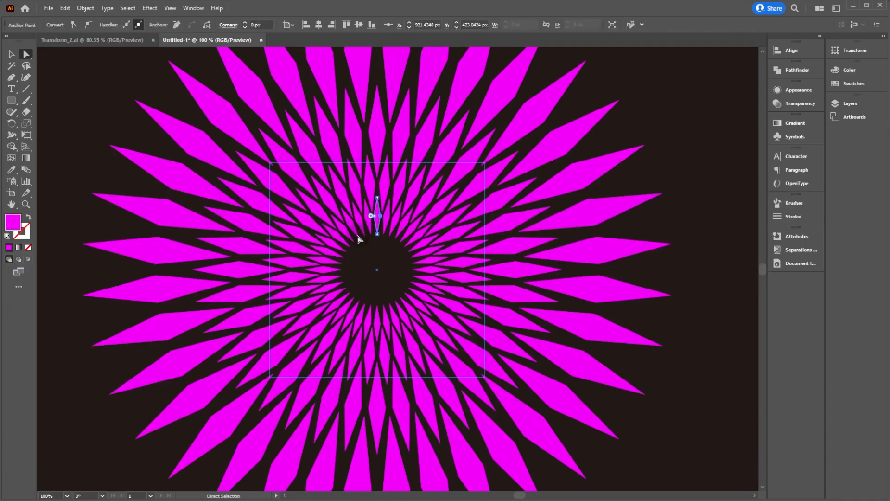
{"action": "key", "text": "period"}
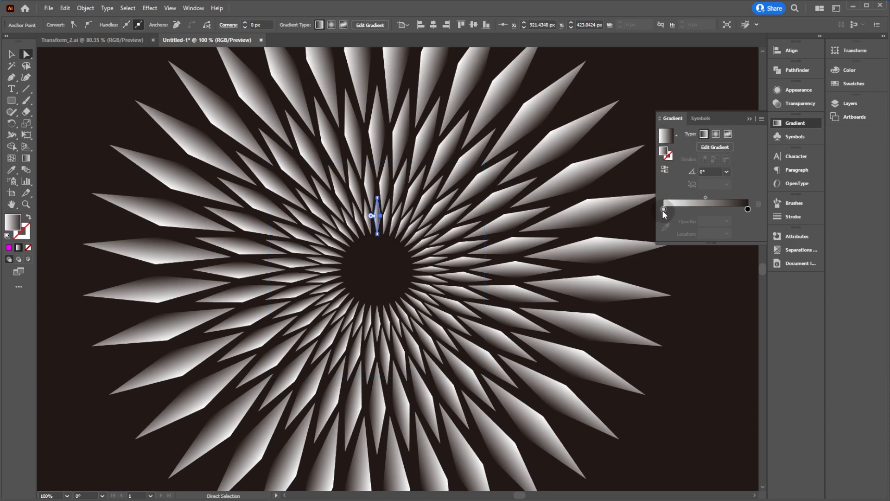
{"action": "left_click", "coordinate": [664, 209]}
{"action": "double_click", "coordinate": [664, 209]}
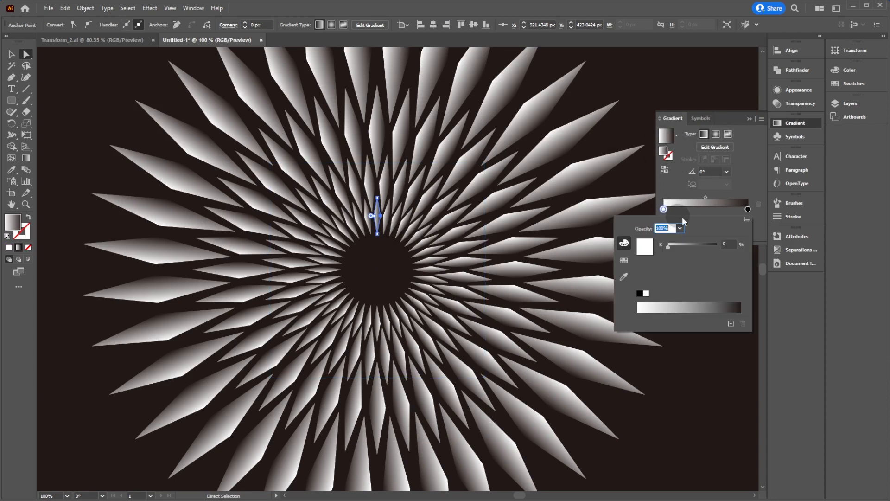
{"action": "left_click", "coordinate": [747, 220]}
{"action": "left_click", "coordinate": [789, 231]}
{"action": "left_click", "coordinate": [698, 300]}
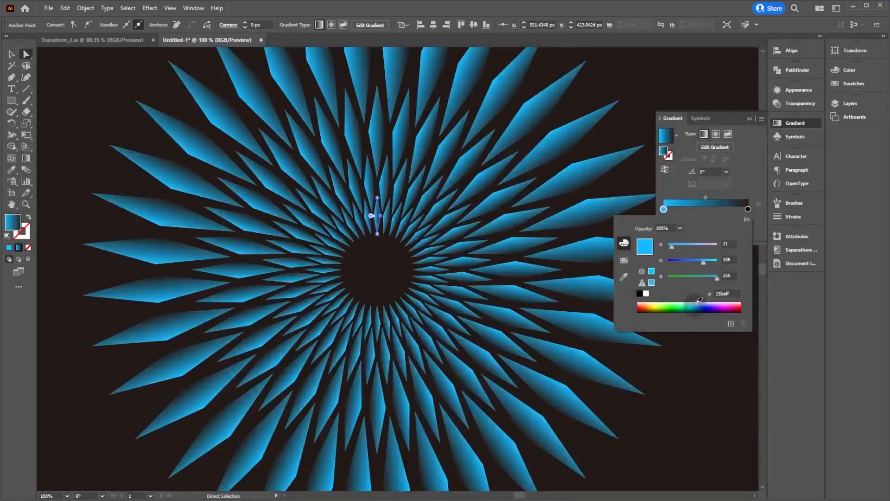
{"action": "left_click", "coordinate": [696, 301]}
{"action": "left_click", "coordinate": [750, 169]}
- Colour the gradient's end stop pinkish red #ff155d in RGB mode
{"action": "left_click", "coordinate": [747, 210]}
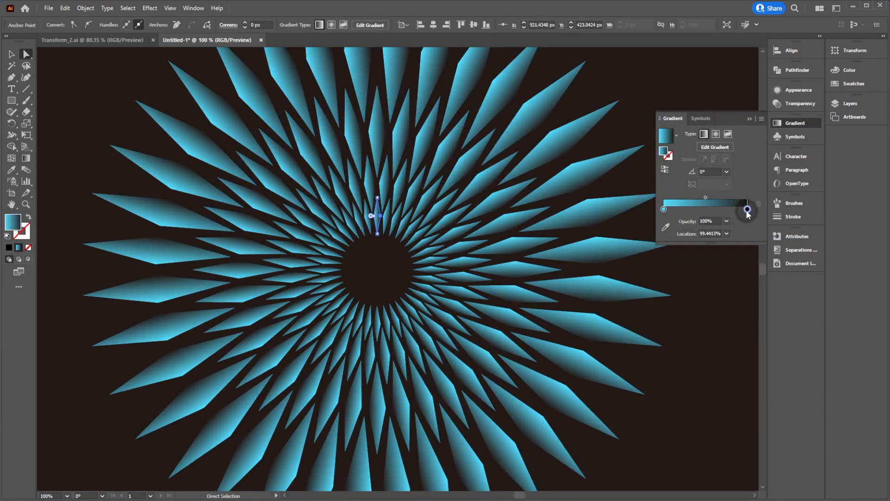
{"action": "double_click", "coordinate": [747, 210]}
{"action": "left_click", "coordinate": [746, 220]}
{"action": "left_click", "coordinate": [788, 231]}
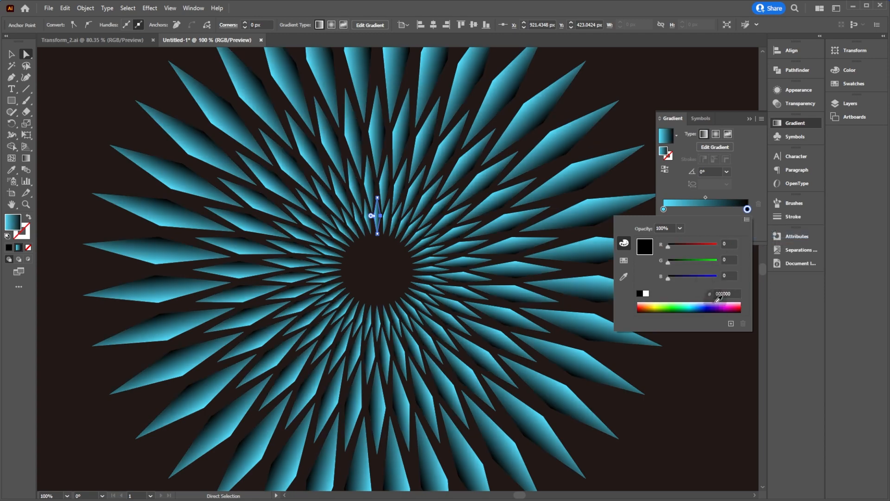
{"action": "left_click", "coordinate": [730, 304]}
{"action": "left_click", "coordinate": [735, 302]}
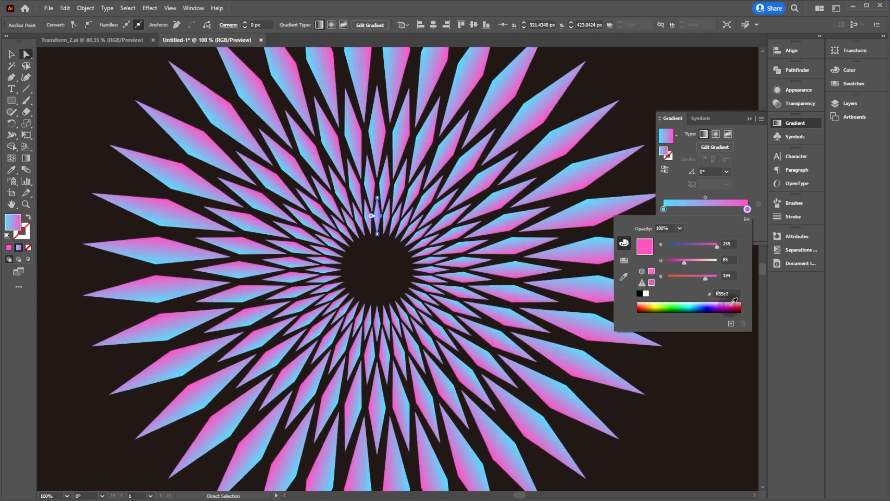
{"action": "left_click", "coordinate": [736, 302]}
{"action": "left_click", "coordinate": [738, 302]}
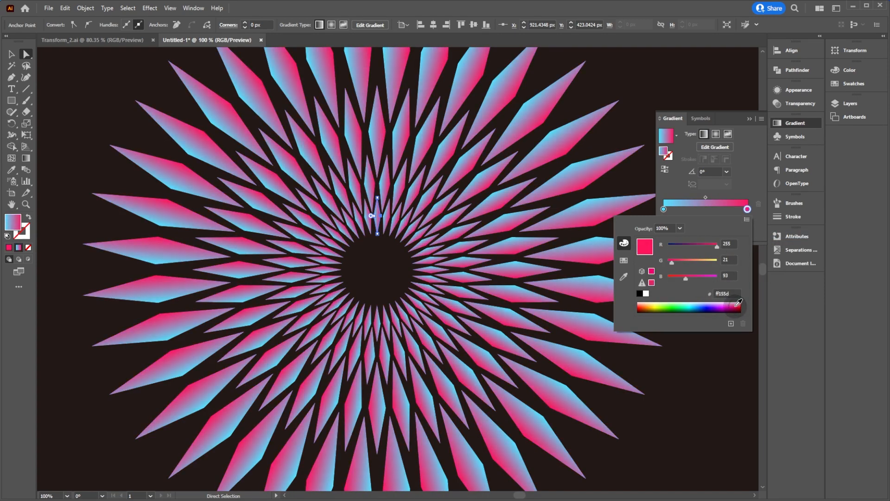
{"action": "left_click", "coordinate": [741, 172]}
{"action": "left_click", "coordinate": [749, 119]}
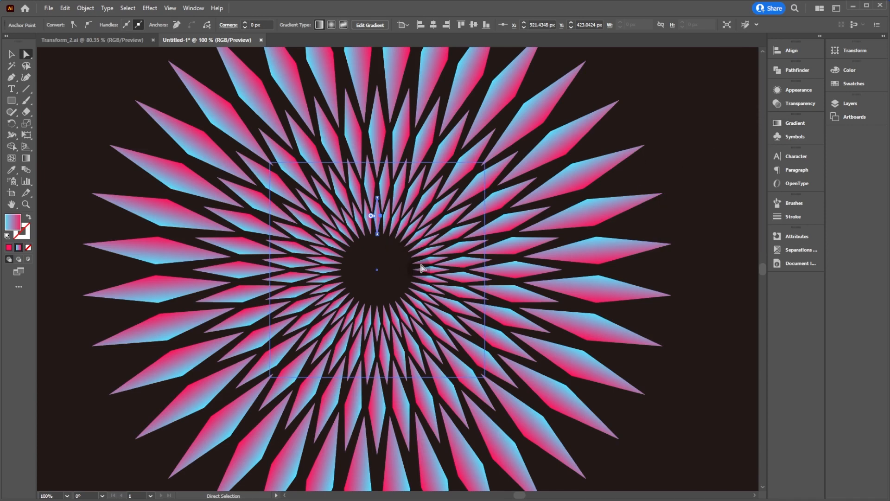
- Redirect the source diamond's gradient with the Gradient tool to run vertically, blue at the inner tip and pink at the outer tip
{"action": "key", "text": "g"}
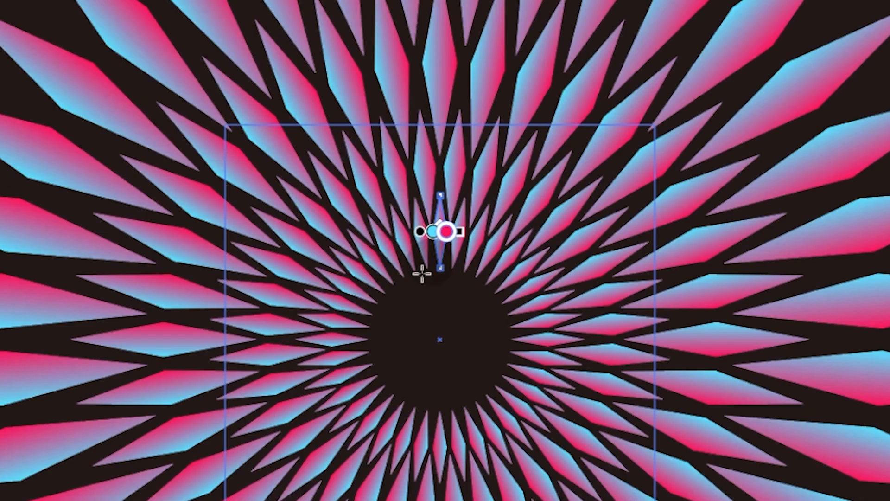
{"action": "left_click_drag", "start_coordinate": [461, 275], "coordinate": [459, 197]}
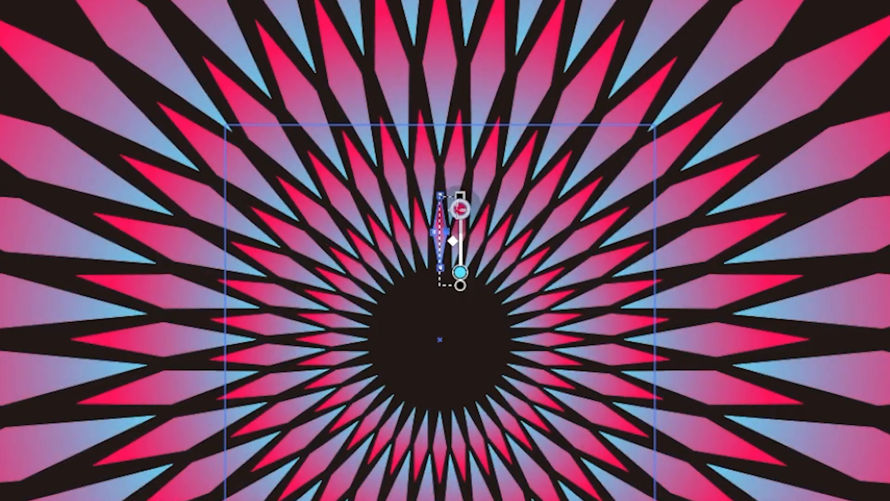
{"action": "key", "text": "shift+v"}
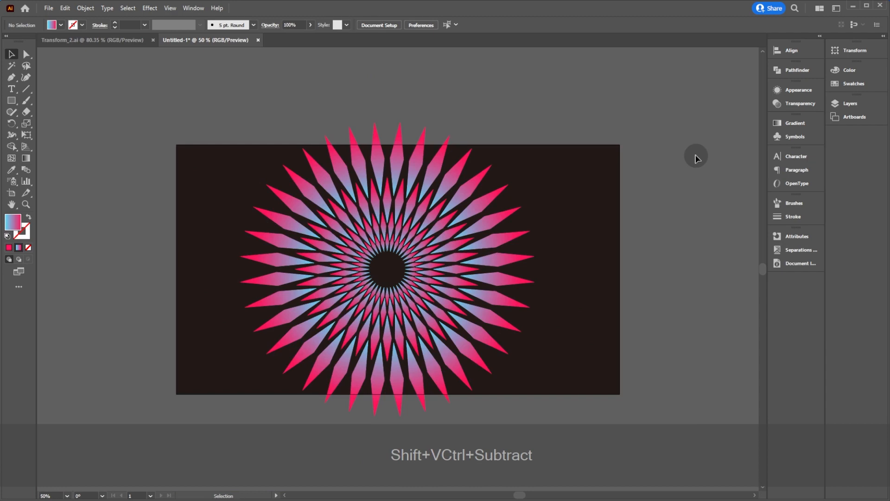
{"action": "left_click", "coordinate": [393, 250]}
{"action": "left_click", "coordinate": [392, 271]}
- Shorten the source diamond vertically towards its centre, keeping its width, and deselect it
{"action": "key", "text": "ctrl+plus"}
{"action": "key", "text": "ctrl+plus"}
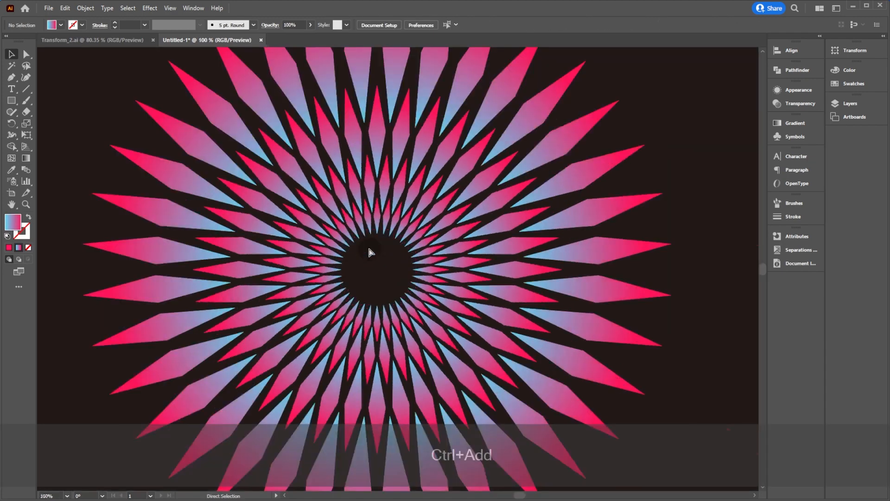
{"action": "key", "text": "ctrl+plus"}
{"action": "key", "text": "space"}
{"action": "left_click_drag", "start_coordinate": [362, 249], "coordinate": [372, 322]}
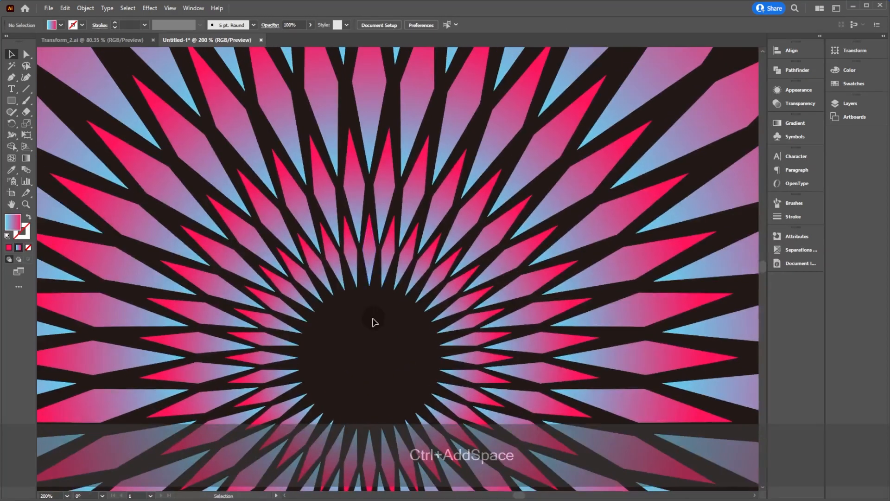
{"action": "key", "text": "a"}
{"action": "left_click", "coordinate": [369, 253]}
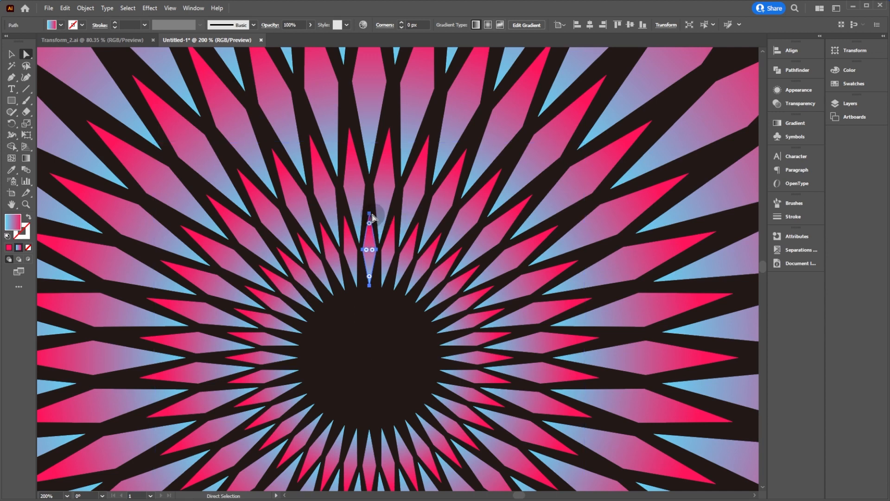
{"action": "key", "text": "v"}
{"action": "left_click_drag", "start_coordinate": [369, 214], "coordinate": [370, 224]}
{"action": "left_click", "coordinate": [367, 304]}
{"action": "key", "text": "ctrl+alt+KP_Subtract"}
{"action": "key", "text": "ctrl+alt+KP_Subtract"}
{"action": "key", "text": "ctrl+alt+KP_Subtract"}
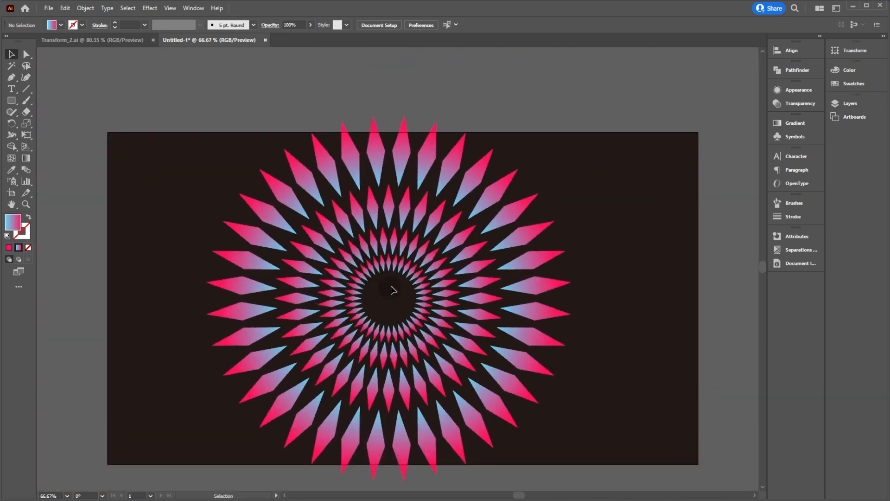
- Try moving the source diamond's inner anchor point outward to shorten its inner half, and undo the change
{"action": "key", "text": "a"}
{"action": "left_click_drag", "start_coordinate": [390, 258], "coordinate": [390, 270]}
{"action": "key", "text": "shift+ctrl+z"}
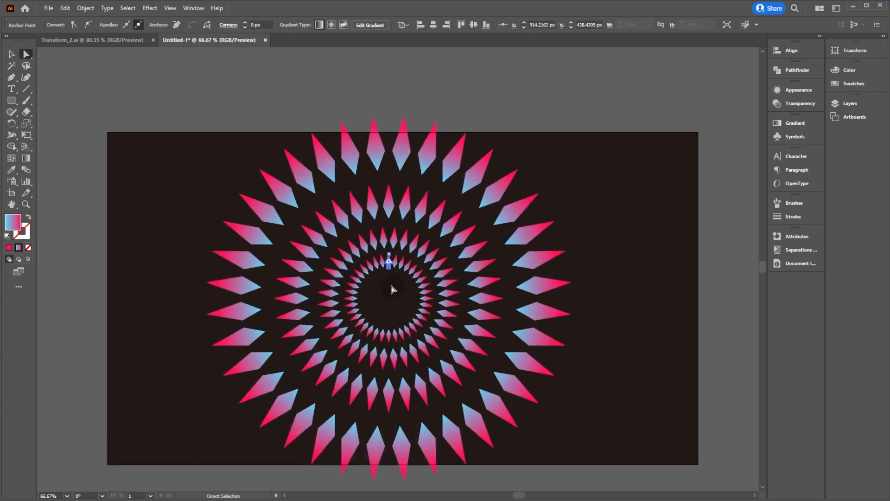
{"action": "key", "text": "ctrl+z"}
- Select the innermost source diamond and try a horizontal Arc warp with a 33% bend on it
{"action": "key", "text": "ctrl+KP_Add"}
{"action": "key", "text": "ctrl+KP_Add"}
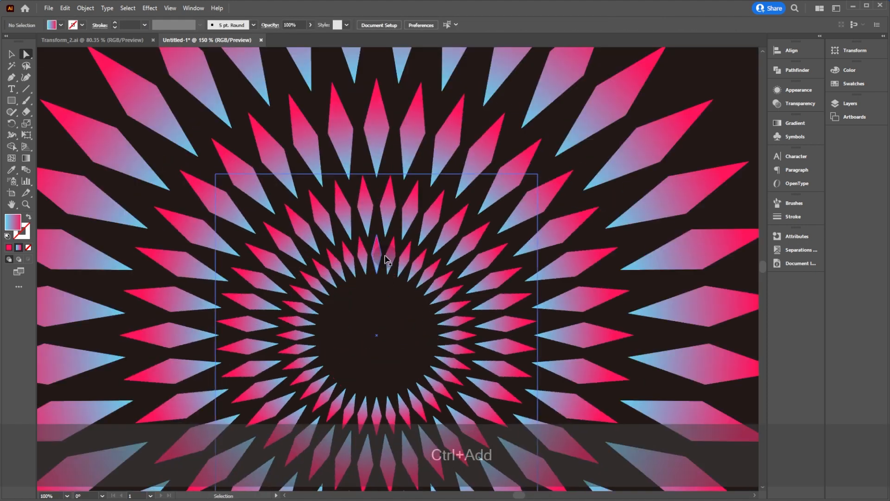
{"action": "left_click", "coordinate": [377, 256]}
{"action": "key", "text": "ctrl+KP_Subtract"}
{"action": "left_click_drag", "start_coordinate": [419, 292], "coordinate": [392, 282]}
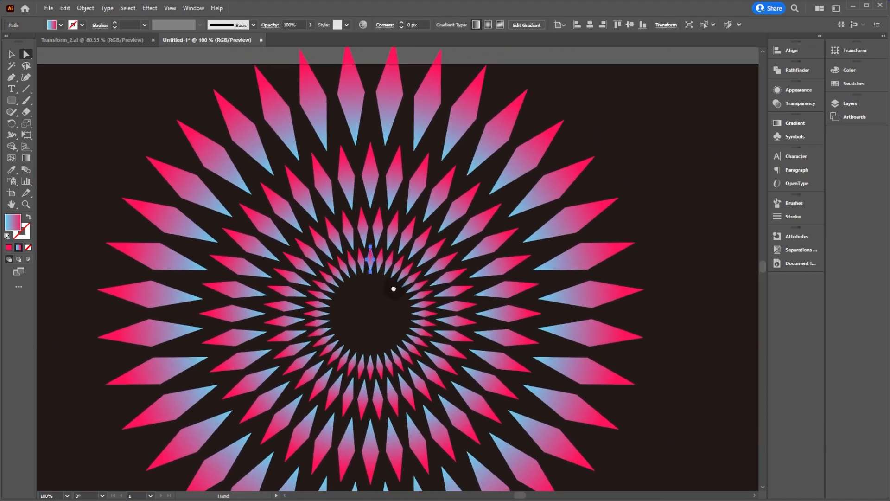
{"action": "left_click", "coordinate": [150, 9]}
{"action": "left_click", "coordinate": [175, 134]}
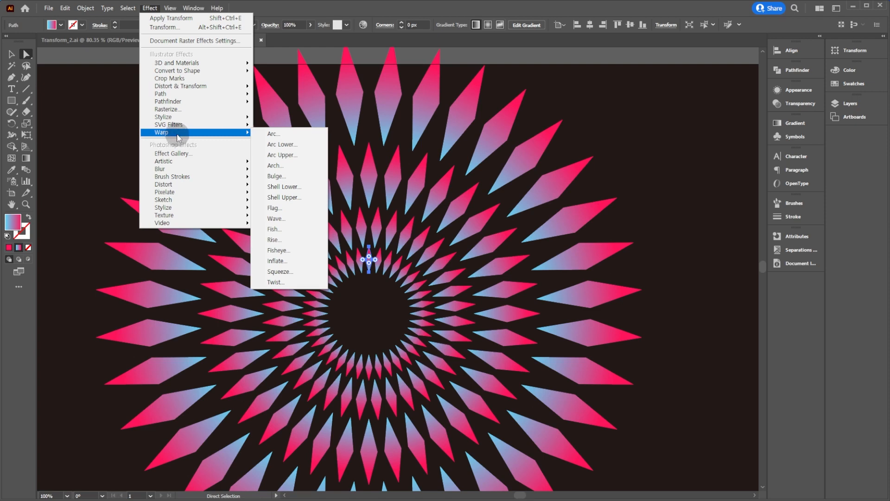
{"action": "left_click", "coordinate": [274, 135]}
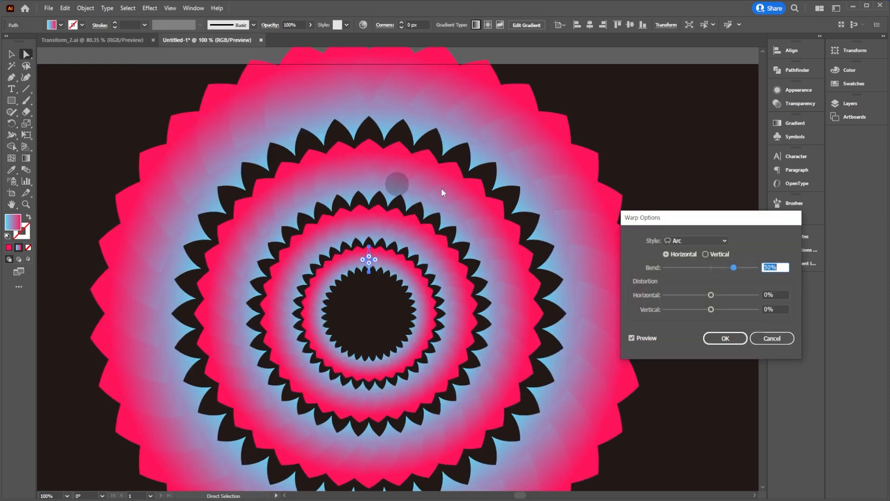
{"action": "mouse_move", "coordinate": [721, 268]}
{"action": "left_mouse_down"}
{"action": "mouse_move", "coordinate": [706, 271]}
{"action": "mouse_move", "coordinate": [721, 273]}
{"action": "mouse_move", "coordinate": [714, 271]}
{"action": "left_mouse_up"}
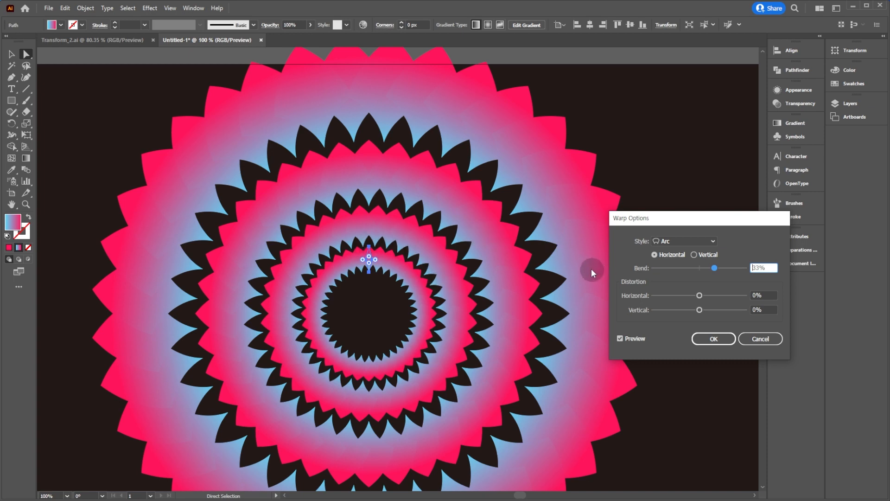
- Try the source diamond's Arc warp vertically with a -19% bend and cancel the warp
{"action": "left_click", "coordinate": [700, 255]}
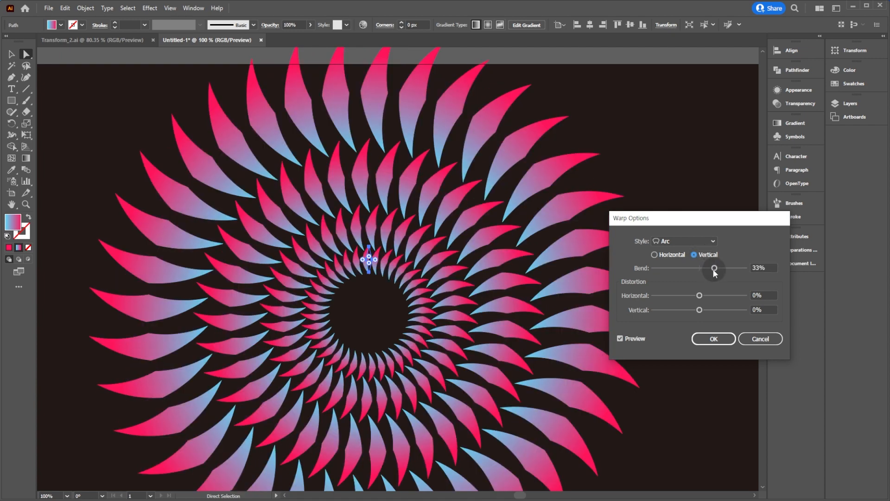
{"action": "left_click_drag", "start_coordinate": [714, 268], "coordinate": [692, 271]}
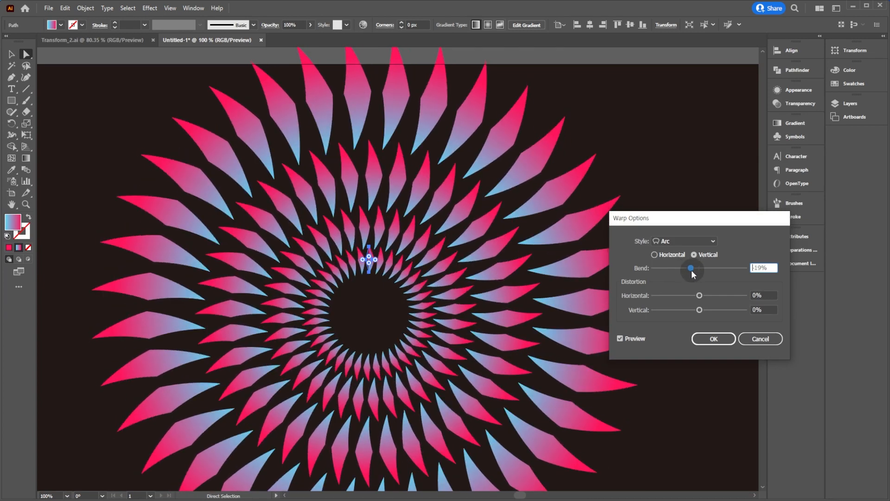
{"action": "left_click", "coordinate": [763, 339]}
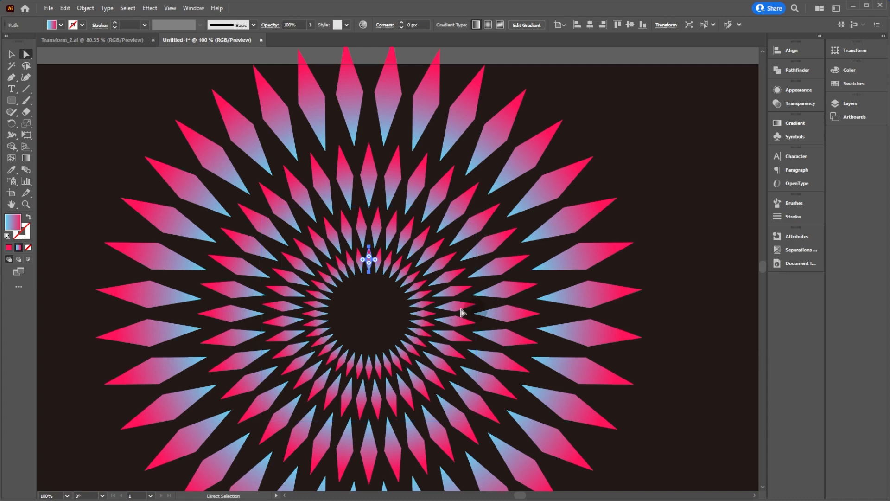
- Select the whole diamond pattern group and preview a horizontal Arc warp with a 12% bend
{"action": "left_click", "coordinate": [381, 310]}
{"action": "key", "text": "v"}
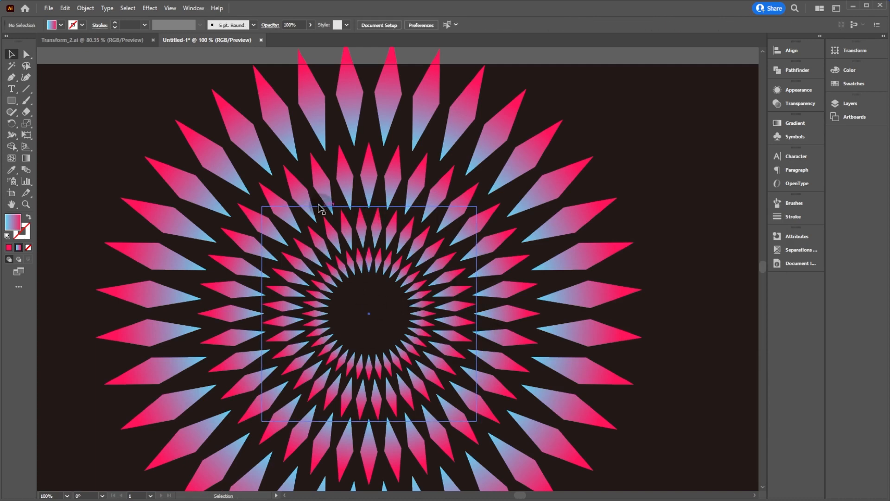
{"action": "left_click", "coordinate": [372, 265]}
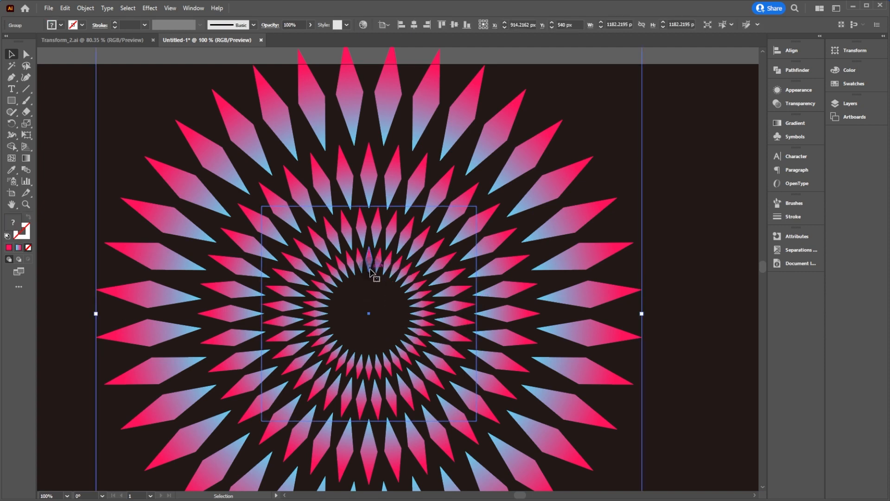
{"action": "left_click", "coordinate": [150, 8]}
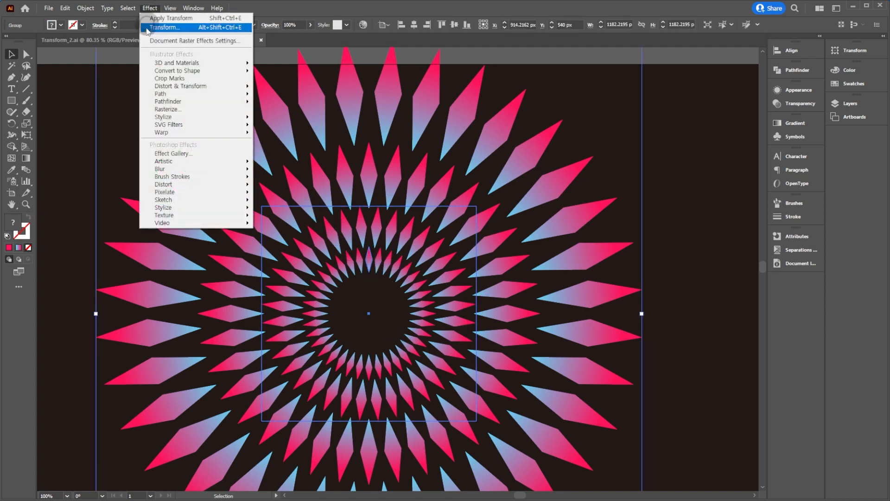
{"action": "mouse_move", "coordinate": [218, 132]}
{"action": "left_click", "coordinate": [281, 134]}
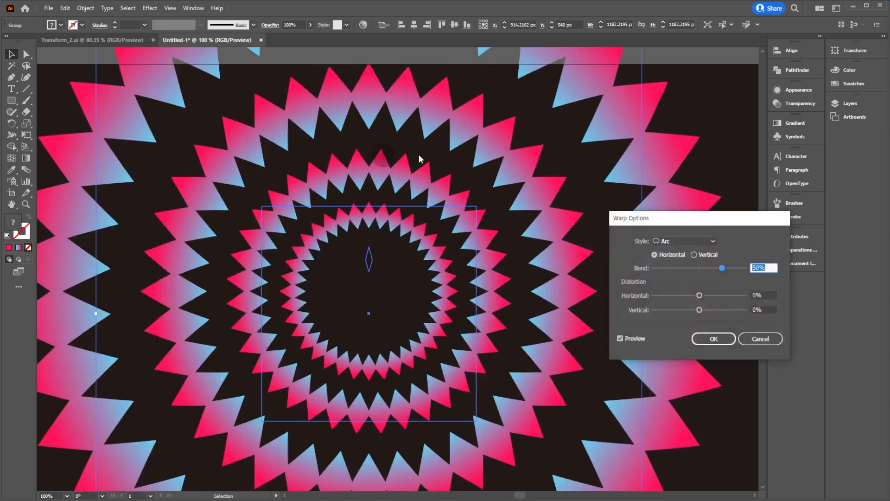
{"action": "left_click_drag", "start_coordinate": [725, 268], "coordinate": [705, 274]}
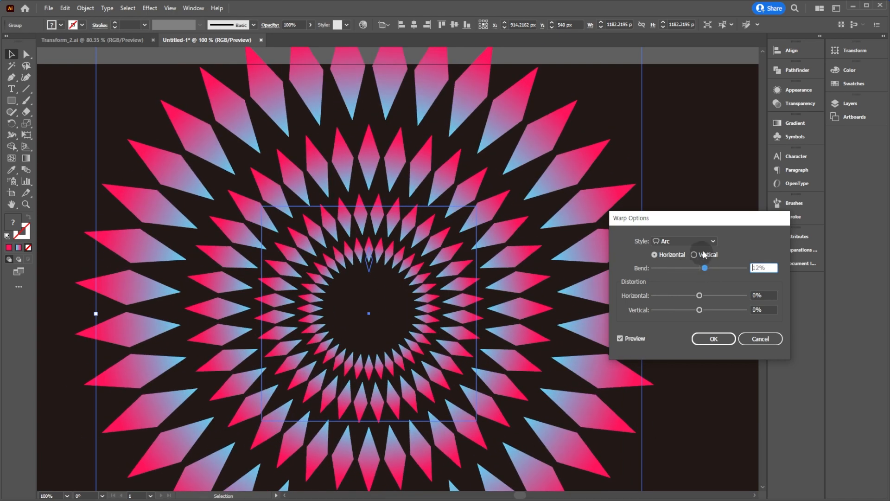
- Make the group's Arc warp vertical with a 62% bend, apply it and deselect the pattern
{"action": "left_click", "coordinate": [702, 254]}
{"action": "left_click_drag", "start_coordinate": [708, 268], "coordinate": [726, 272]}
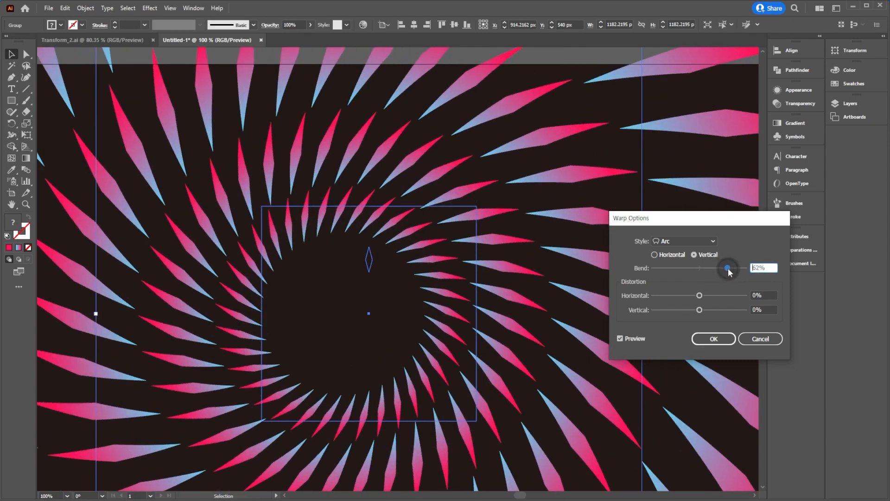
{"action": "left_click", "coordinate": [714, 339]}
{"action": "key", "text": "ctrl+minus"}
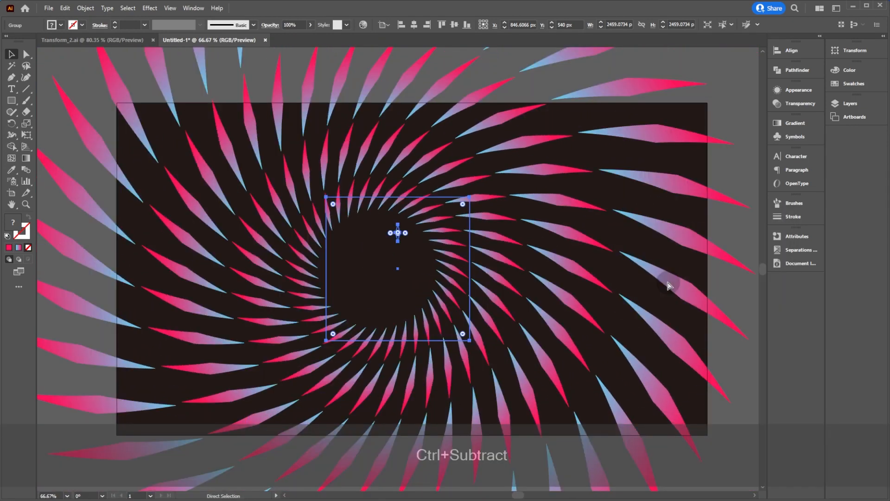
{"action": "key", "text": "ctrl+minus"}
{"action": "left_click", "coordinate": [381, 308]}
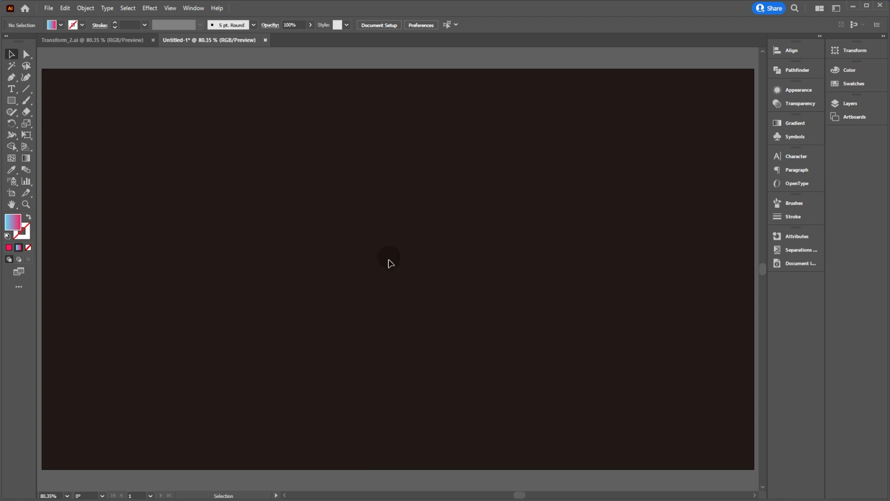
- Set the drawing colours to the default white fill with no stroke
{"action": "key", "text": "d"}
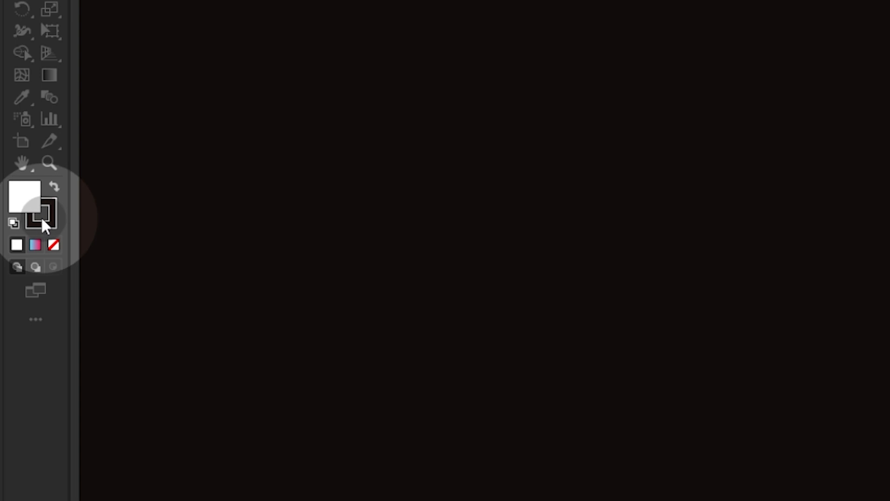
{"action": "left_click", "coordinate": [41, 217]}
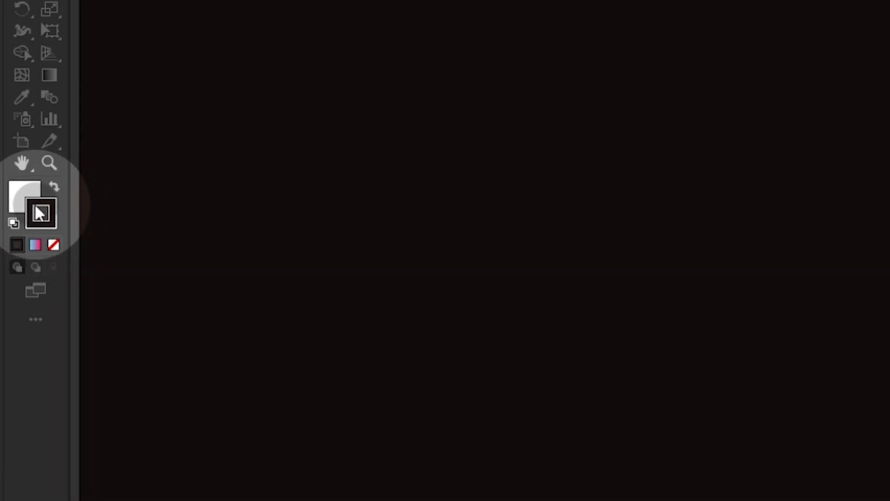
{"action": "left_click", "coordinate": [53, 245]}
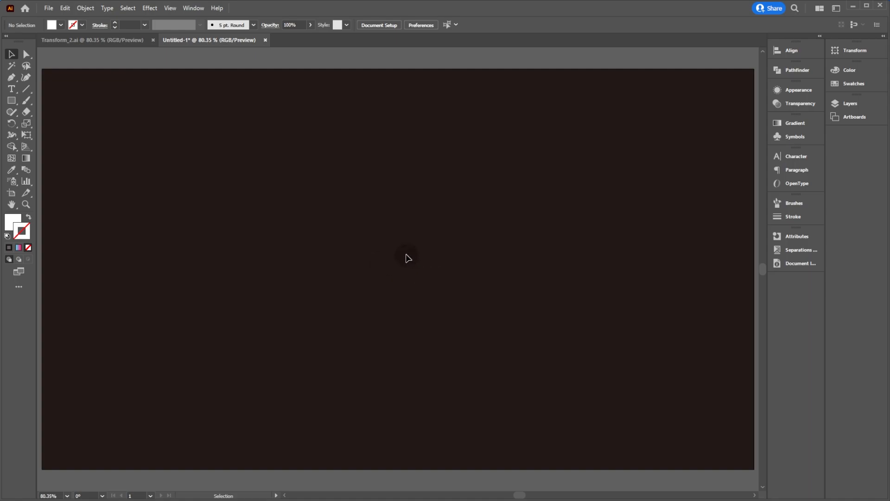
- Draw a white square about 75 px wide above the artboard's centre, standing on its corner as a diamond
{"action": "key", "text": "m"}
{"action": "left_click_drag", "start_coordinate": [365, 220], "coordinate": [404, 240]}
{"action": "key", "text": "shift+v"}
{"action": "key", "text": "shift+v"}
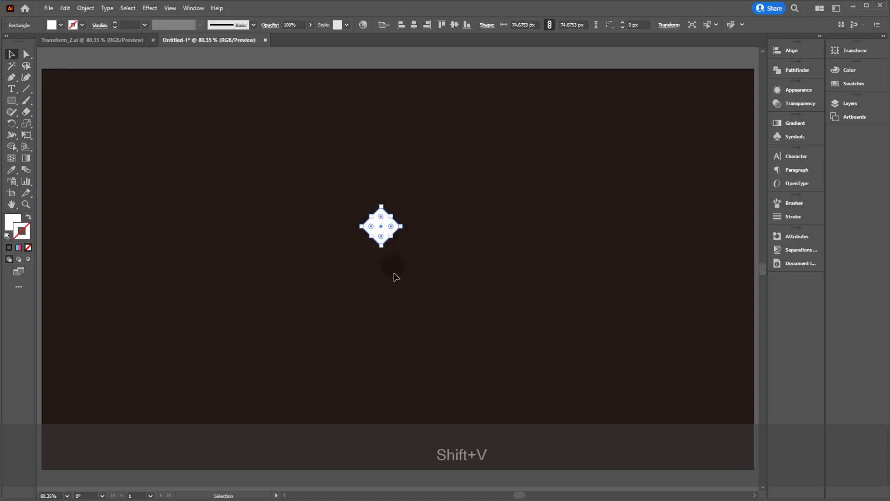
- Move only the diamond's lower anchor point straight up to just below the upper one, forming a thin chevron
{"action": "key", "text": "a"}
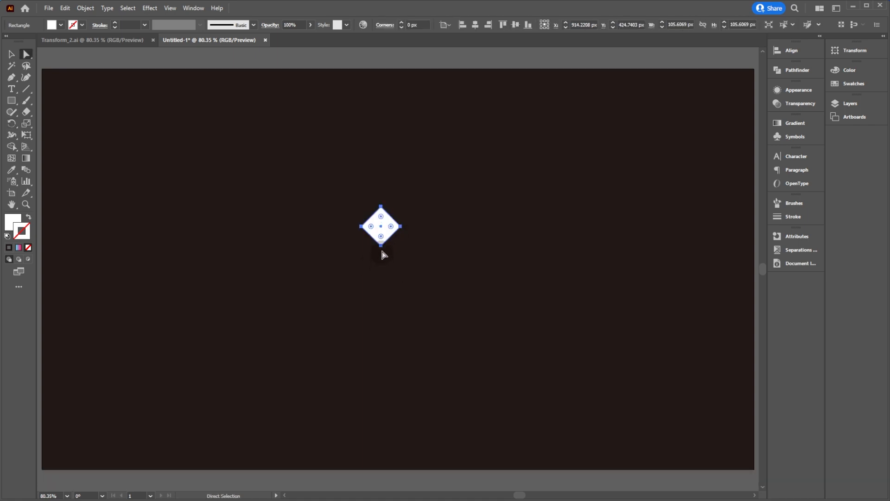
{"action": "left_click", "coordinate": [381, 251]}
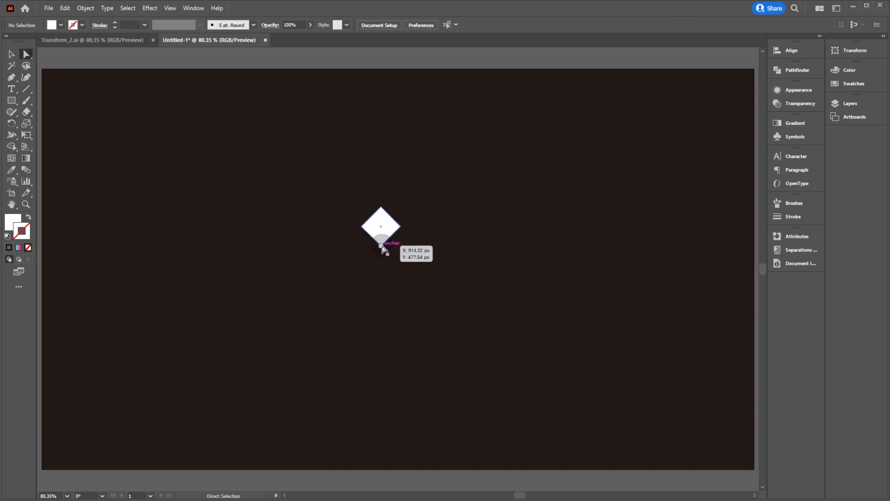
{"action": "key", "text": "ctrl+plus"}
{"action": "key", "text": "ctrl+plus"}
{"action": "key", "text": "ctrl+plus"}
{"action": "key", "text": "space"}
{"action": "left_click_drag", "start_coordinate": [357, 237], "coordinate": [372, 180]}
{"action": "left_click", "coordinate": [371, 263]}
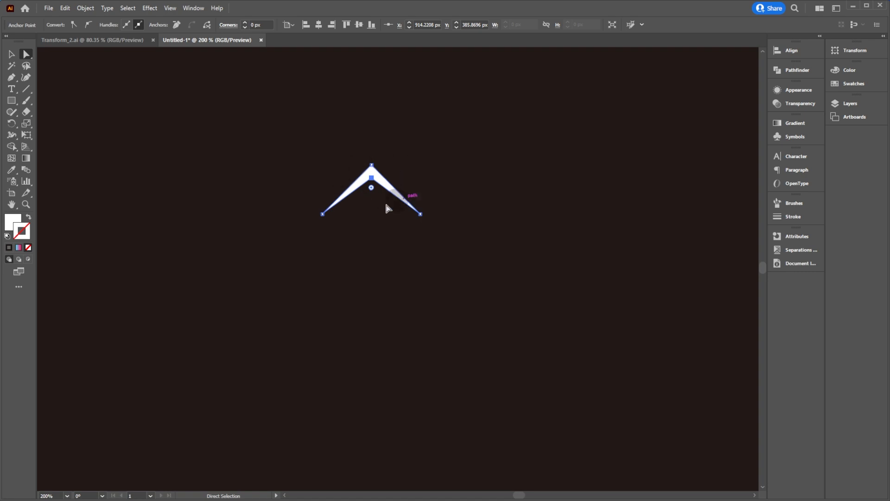
- Unite the chevron path to reset its bounding box and narrow it symmetrically to about 64 px wide
{"action": "key", "text": "v"}
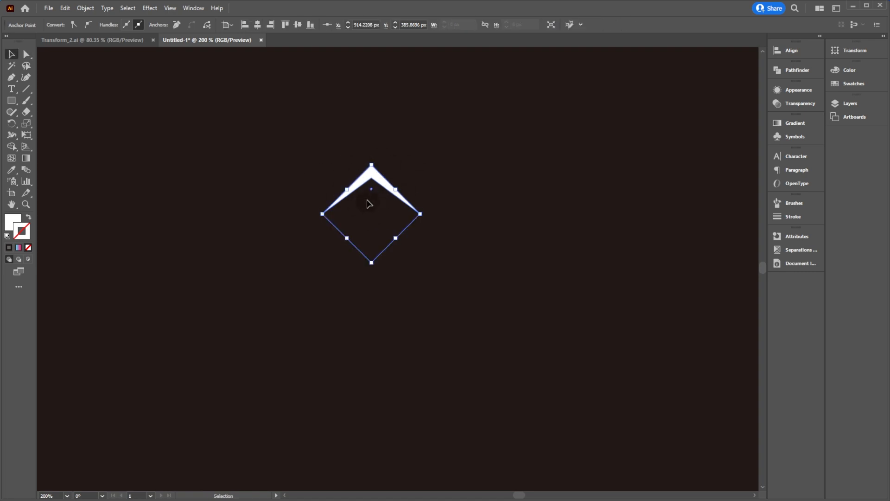
{"action": "left_click", "coordinate": [796, 70]}
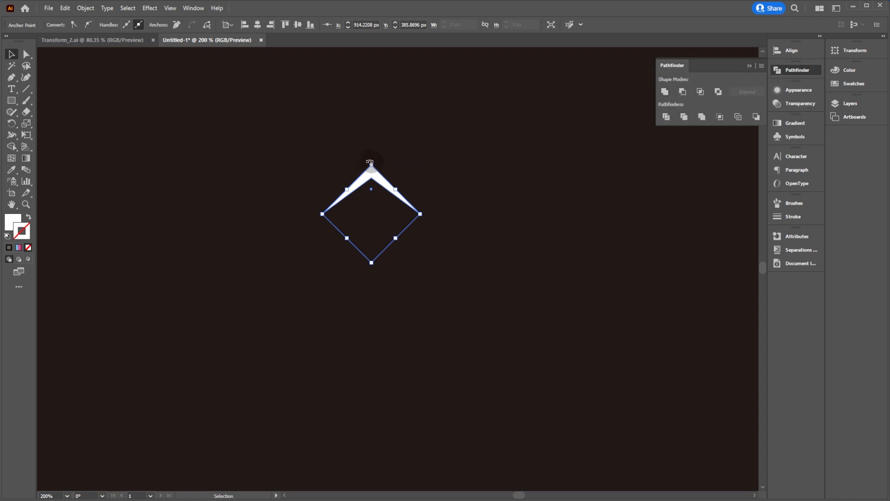
{"action": "left_click", "coordinate": [663, 95]}
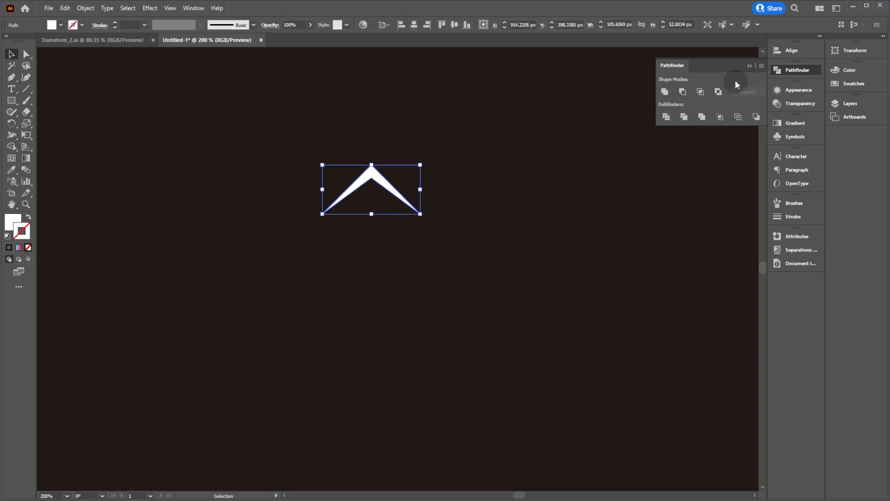
{"action": "left_click", "coordinate": [748, 66]}
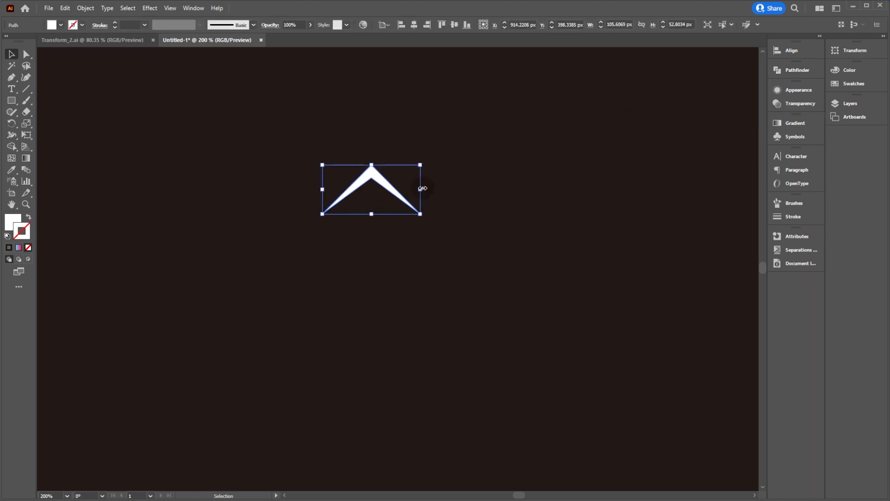
{"action": "left_click_drag", "start_coordinate": [420, 191], "coordinate": [400, 189]}
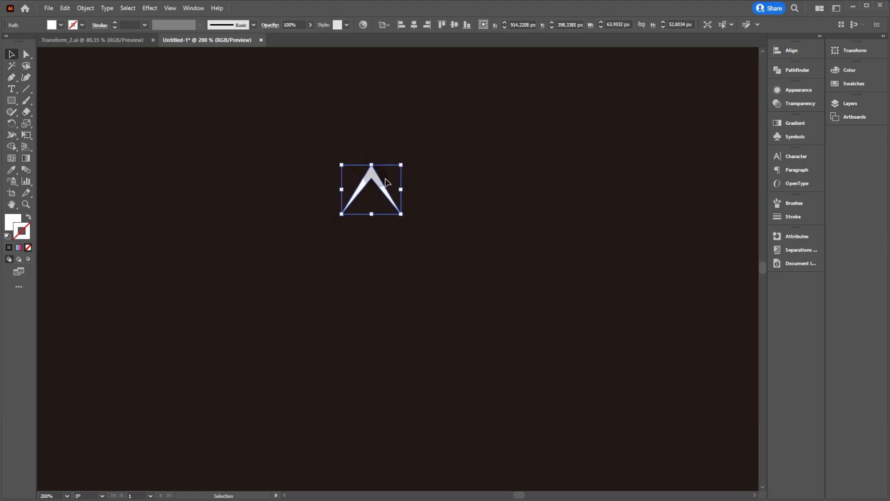
{"action": "left_click", "coordinate": [388, 238]}
- Duplicate the chevron directly below itself and flip the copy vertically to form a hollow diamond
{"action": "left_click", "coordinate": [386, 188]}
{"action": "left_click_drag", "start_coordinate": [385, 188], "coordinate": [376, 223]}
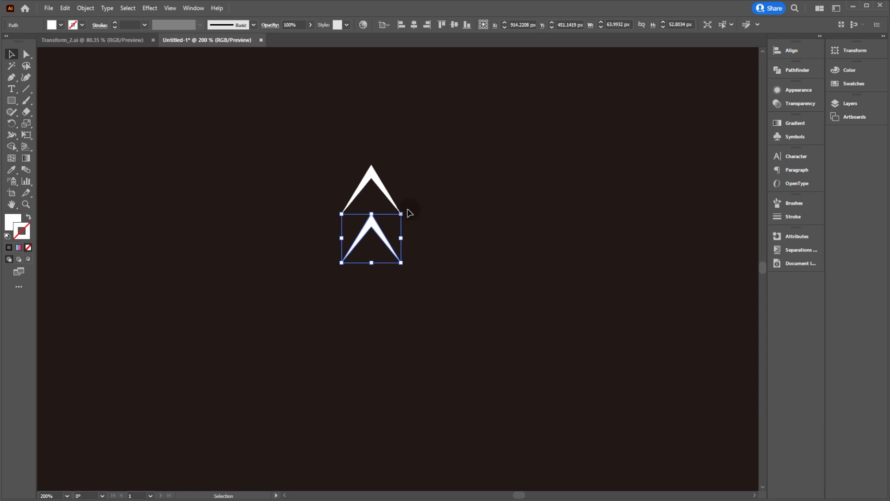
{"action": "left_click_drag", "start_coordinate": [406, 210], "coordinate": [312, 259]}
{"action": "left_click", "coordinate": [446, 191]}
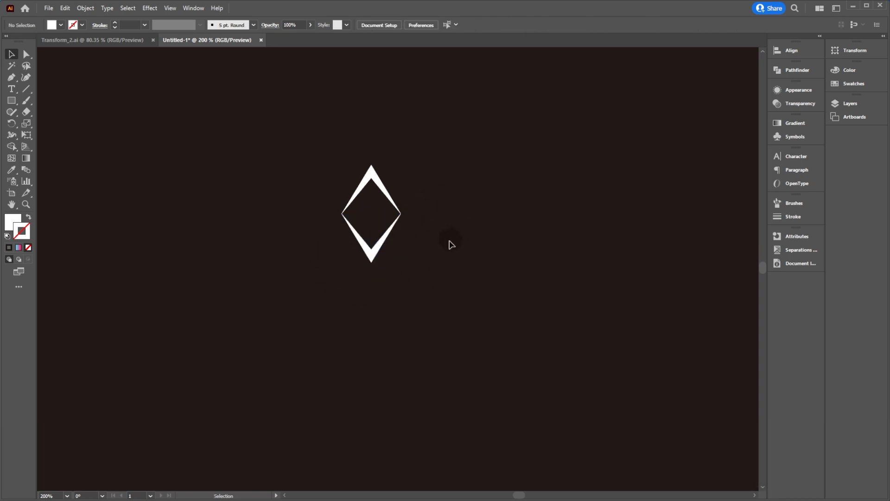
- Draw a large white square centred directly below the hollow diamond at the artboard's mid-height
{"action": "key", "text": "ctrl+KP_Subtract"}
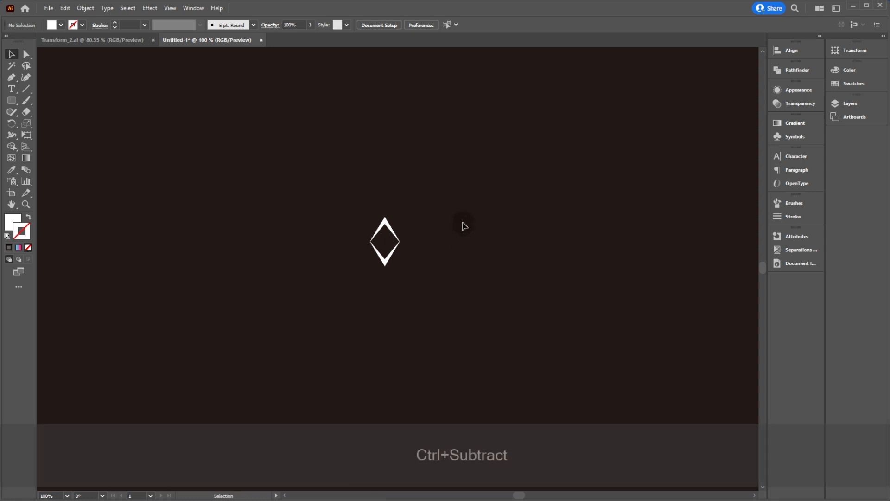
{"action": "key", "text": "space"}
{"action": "left_click_drag", "start_coordinate": [352, 284], "coordinate": [323, 208]}
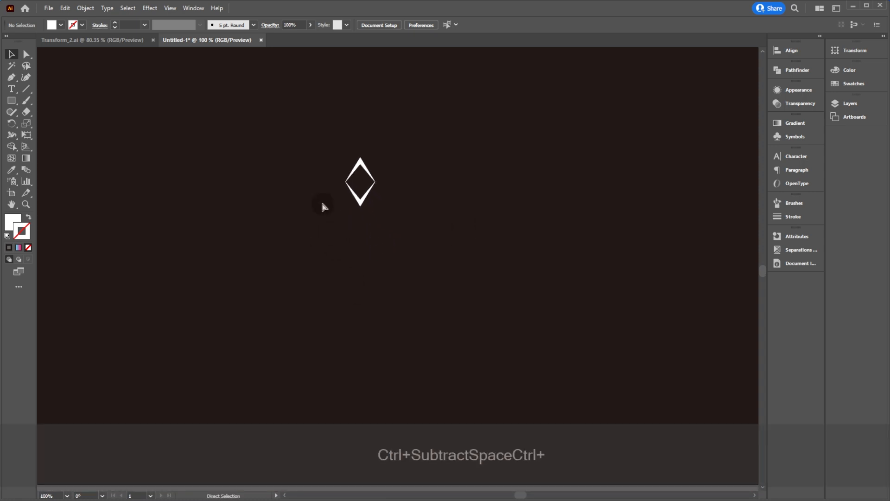
{"action": "key", "text": "ctrl+0"}
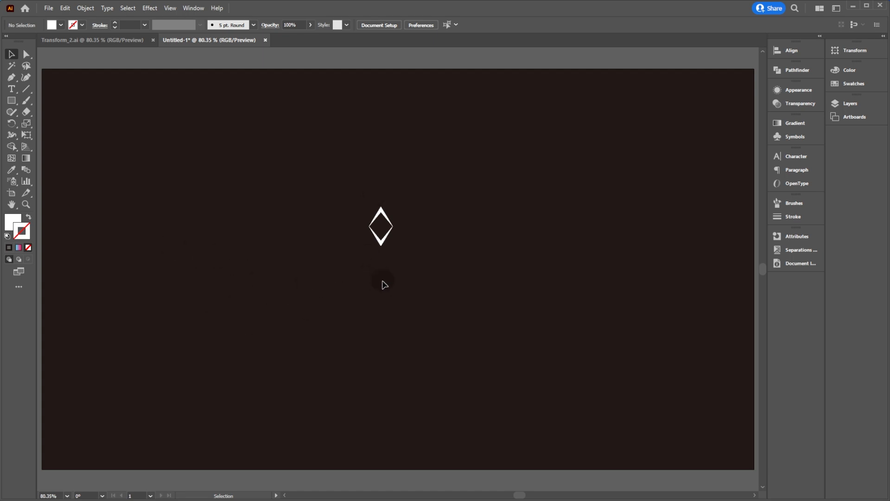
{"action": "key", "text": "m"}
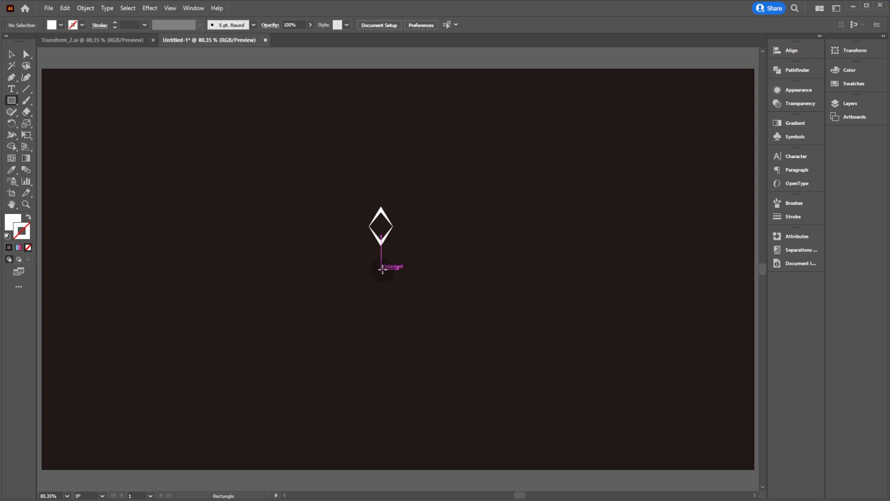
{"action": "left_click_drag", "start_coordinate": [383, 268], "coordinate": [459, 347]}
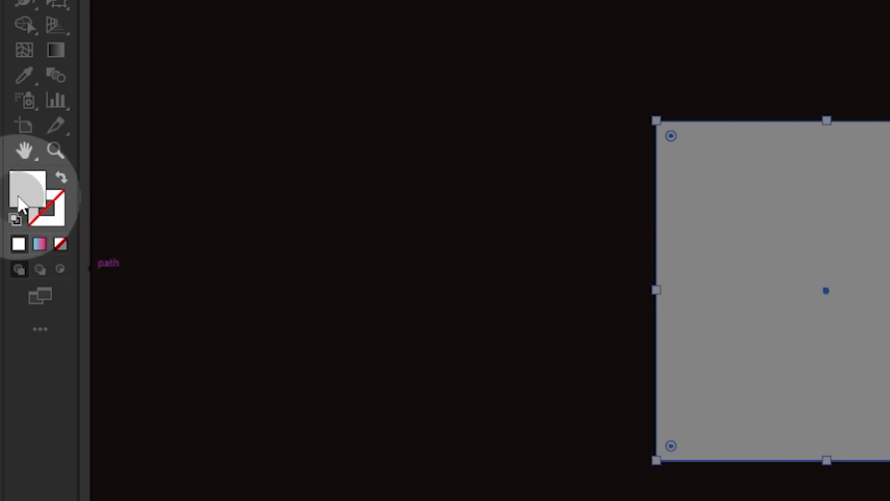
- Remove the fill from the large square and group it with the hollow diamond
{"action": "left_click", "coordinate": [23, 191]}
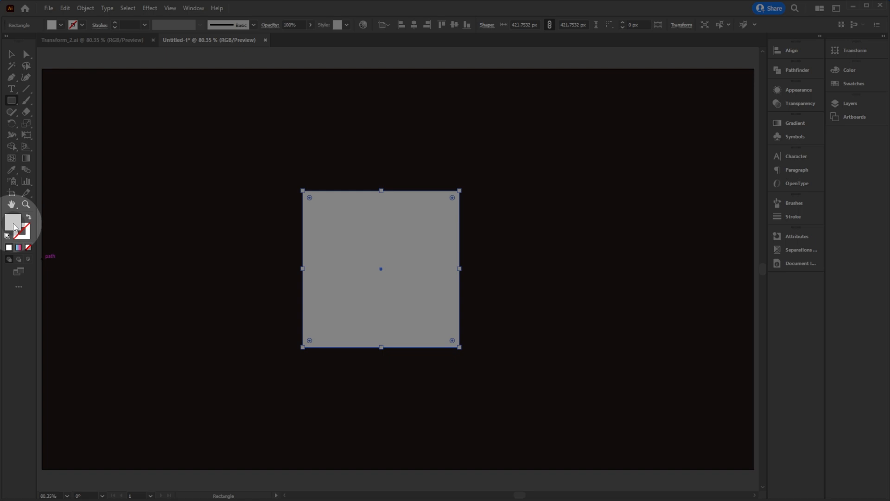
{"action": "key", "text": "slash"}
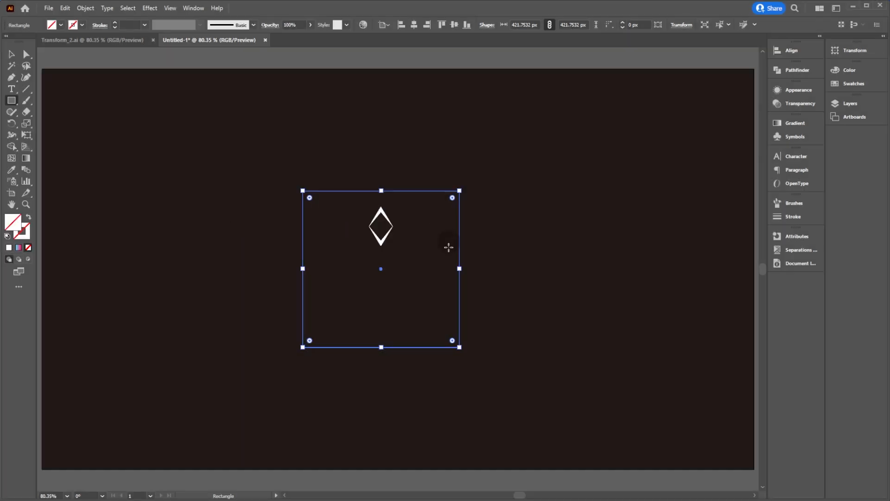
{"action": "key", "text": "v"}
{"action": "left_click", "coordinate": [380, 251]}
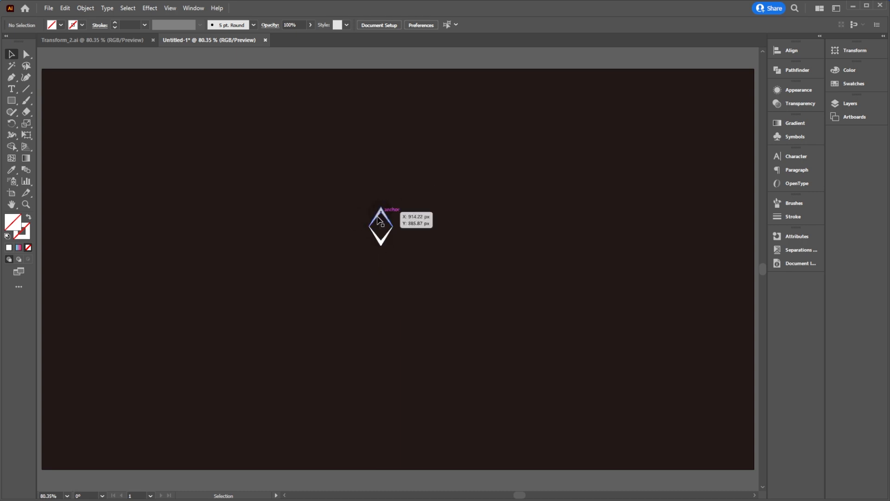
{"action": "left_click_drag", "start_coordinate": [442, 171], "coordinate": [325, 290]}
{"action": "key", "text": "ctrl+g"}
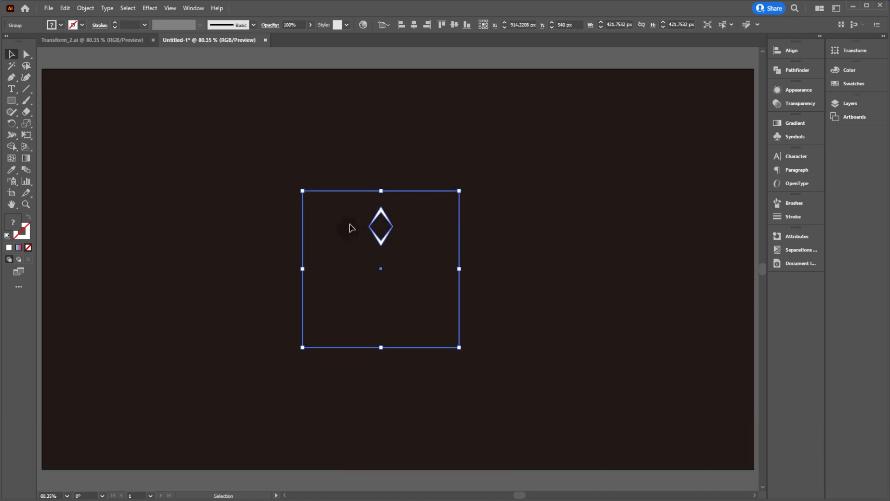
- Apply a Transform effect to the group with 10 copies and a rotation angle of 18°
{"action": "left_click", "coordinate": [797, 90]}
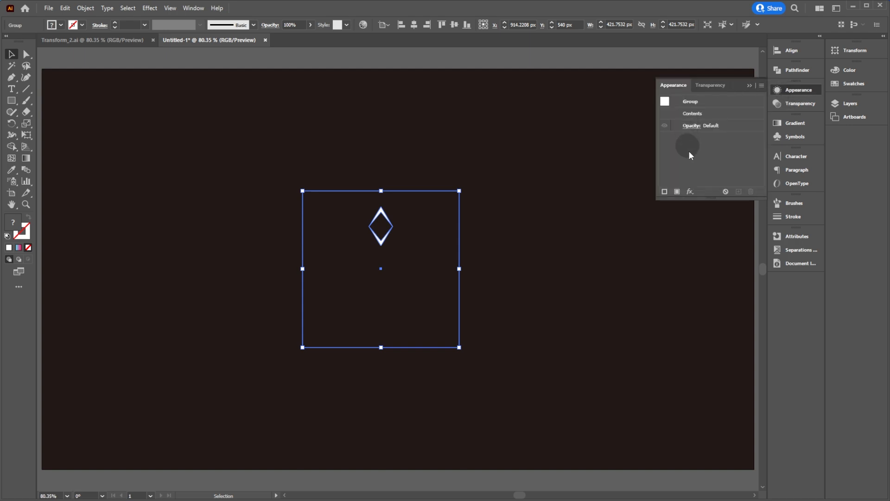
{"action": "left_click", "coordinate": [690, 191]}
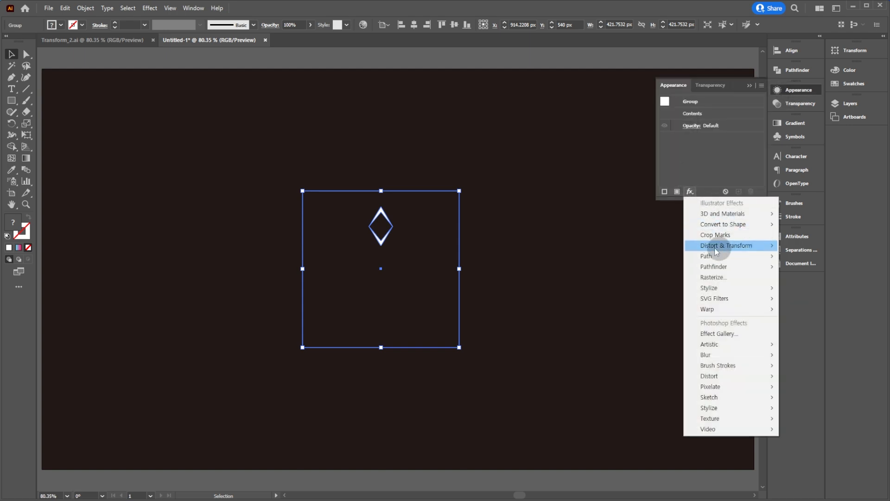
{"action": "mouse_move", "coordinate": [726, 249]}
{"action": "left_click", "coordinate": [816, 278]}
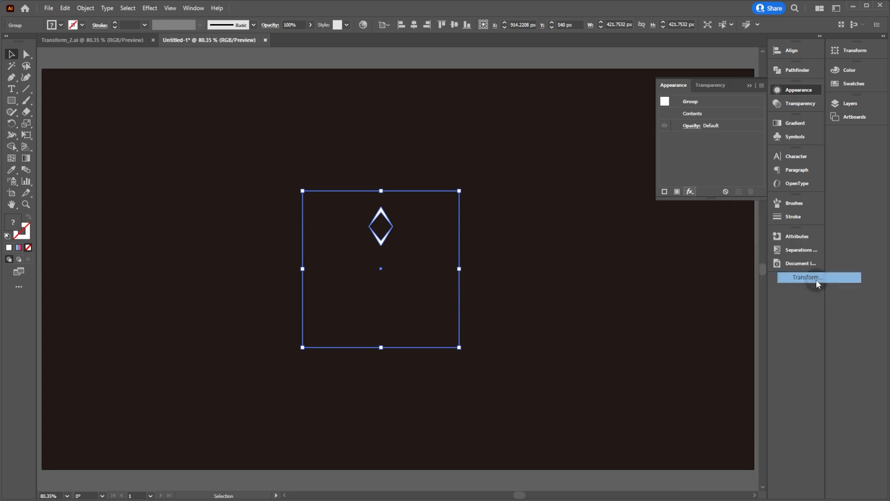
{"action": "left_click", "coordinate": [638, 379]}
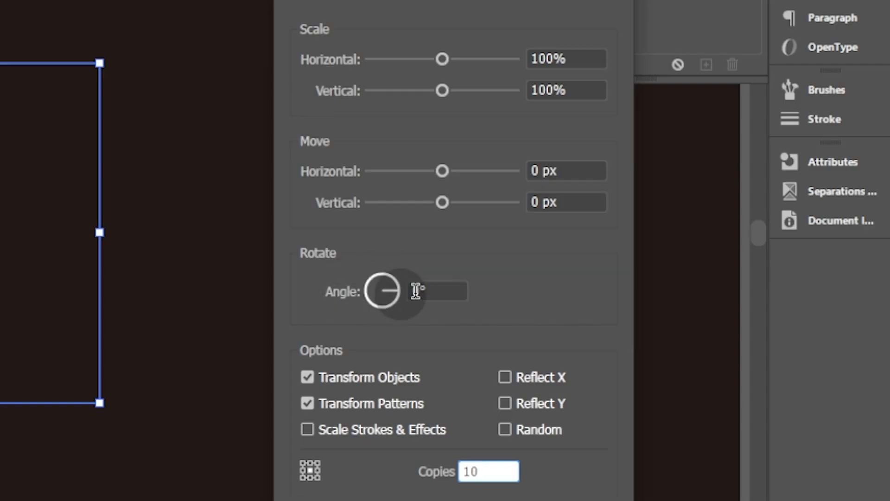
{"action": "left_click", "coordinate": [615, 296]}
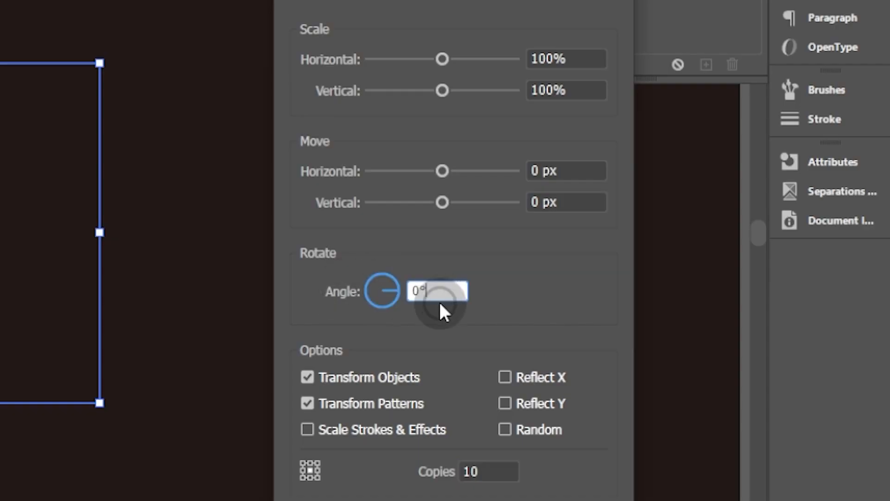
{"action": "key", "text": "Up"}
{"action": "key", "text": "Up"}
{"action": "key", "text": "Up"}
{"action": "key", "text": "Up"}
{"action": "key", "text": "Up"}
{"action": "key", "text": "Up"}
{"action": "key", "text": "Up"}
{"action": "key", "text": "Up"}
{"action": "key", "text": "Up"}
{"action": "key", "text": "Up"}
{"action": "key", "text": "Up"}
{"action": "key", "text": "Up"}
{"action": "key", "text": "Up"}
{"action": "key", "text": "Up"}
{"action": "key", "text": "Up"}
{"action": "key", "text": "Up"}
{"action": "key", "text": "Up"}
{"action": "key", "text": "Up"}
{"action": "key", "text": "Up"}
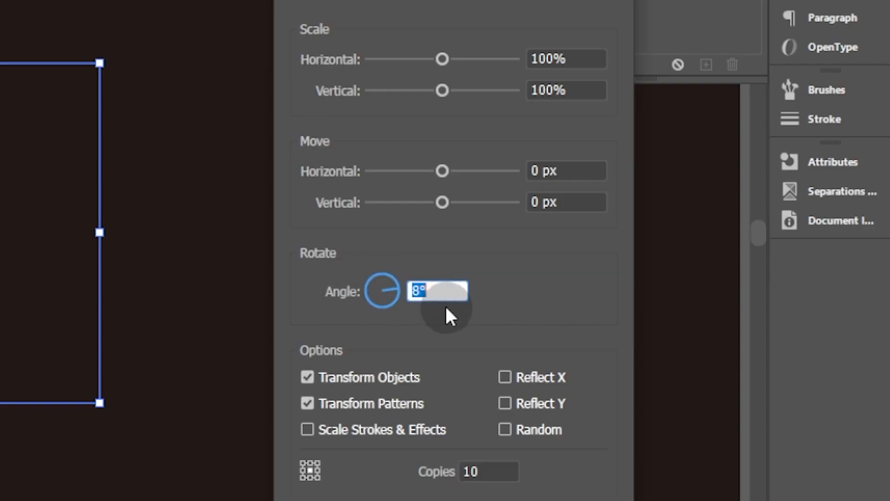
{"action": "key", "text": "Down"}
{"action": "key", "text": "Down"}
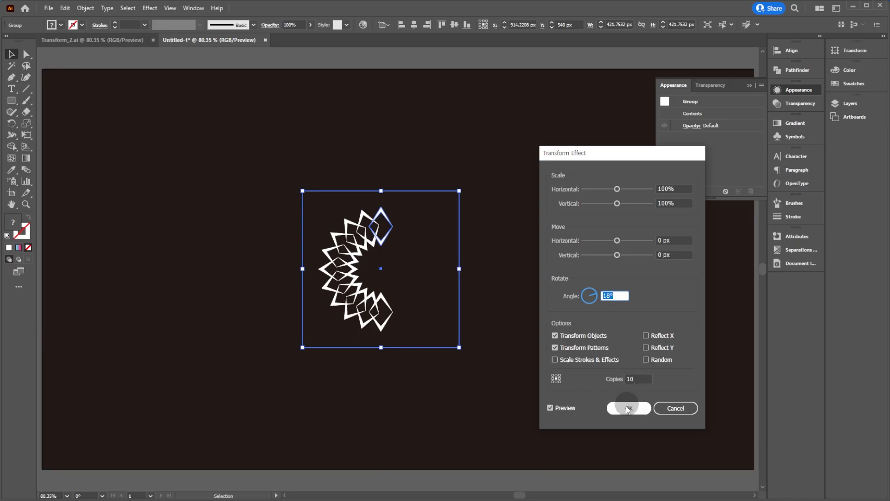
{"action": "left_click", "coordinate": [628, 408]}
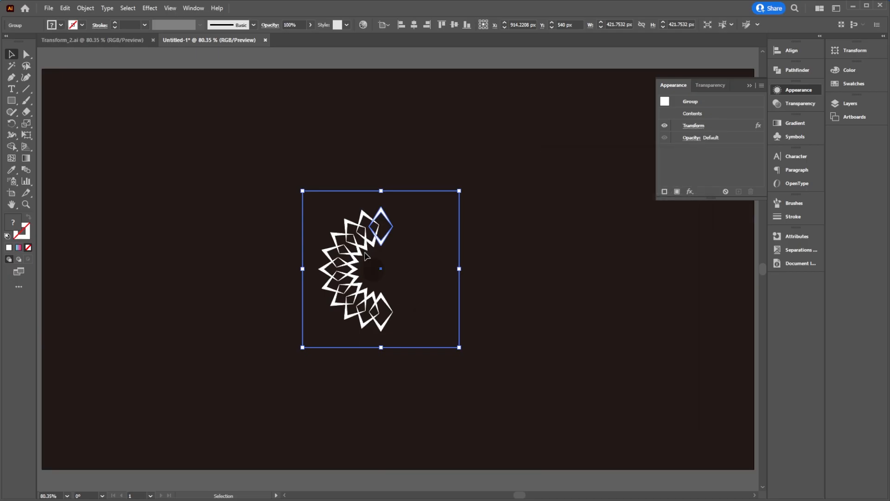
- Try ungrouping the hollow diamond and the invisible square, and undo the ungrouping
{"action": "key", "text": "ctrl+KP_Add"}
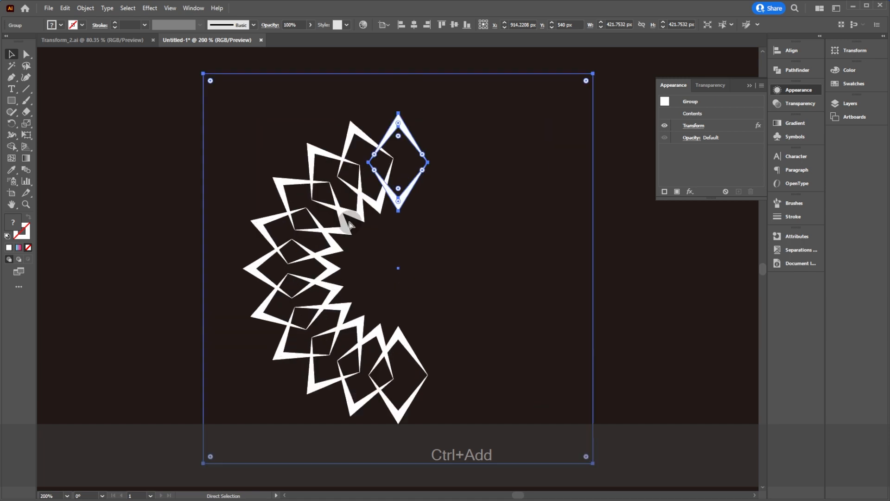
{"action": "key", "text": "space"}
{"action": "left_click_drag", "start_coordinate": [396, 196], "coordinate": [380, 375]}
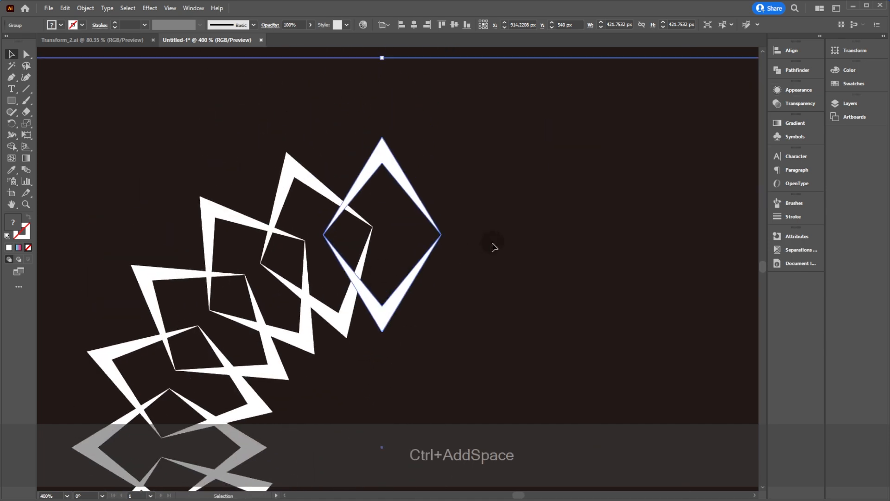
{"action": "left_click", "coordinate": [493, 246]}
{"action": "left_click", "coordinate": [414, 283]}
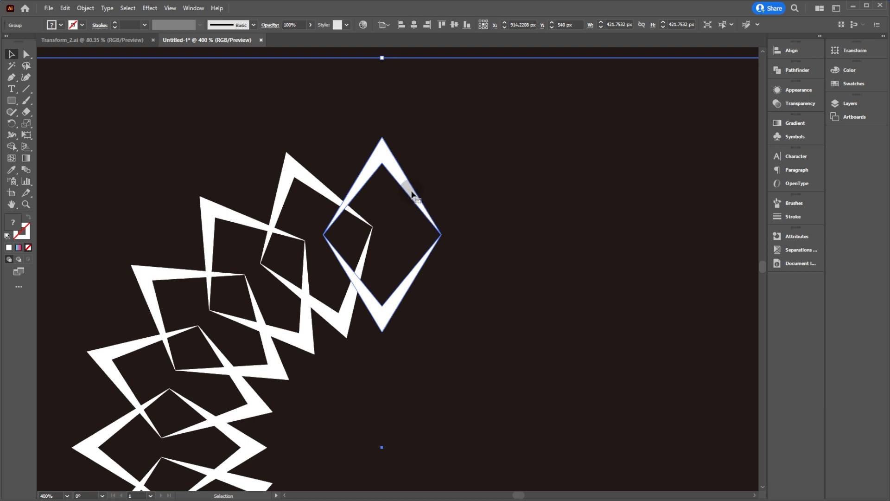
{"action": "key", "text": "ctrl+shift+g"}
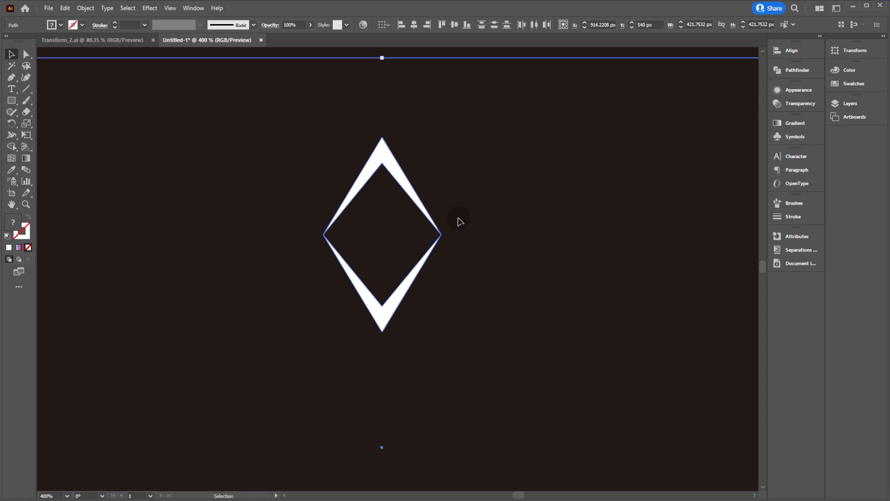
{"action": "key", "text": "ctrl+z"}
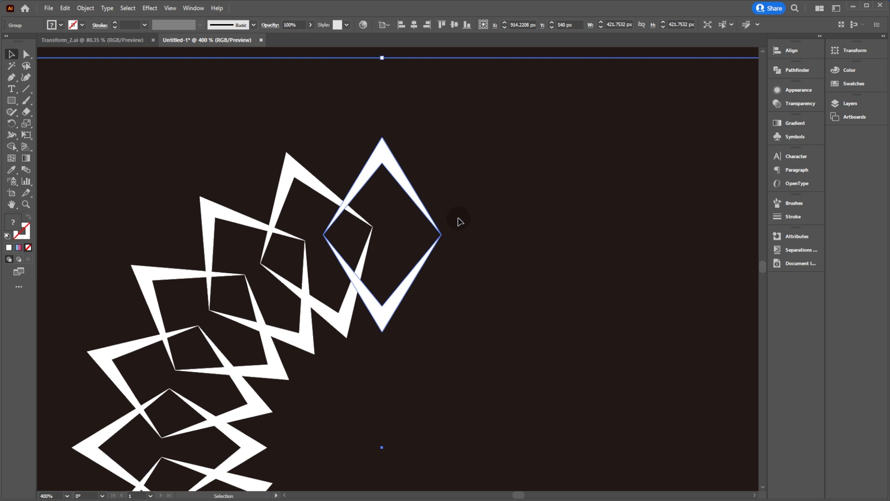
- Isolate the group and narrow both chevrons symmetrically until the diamond's side corners meet the neighbouring copy
{"action": "double_click", "coordinate": [400, 180]}
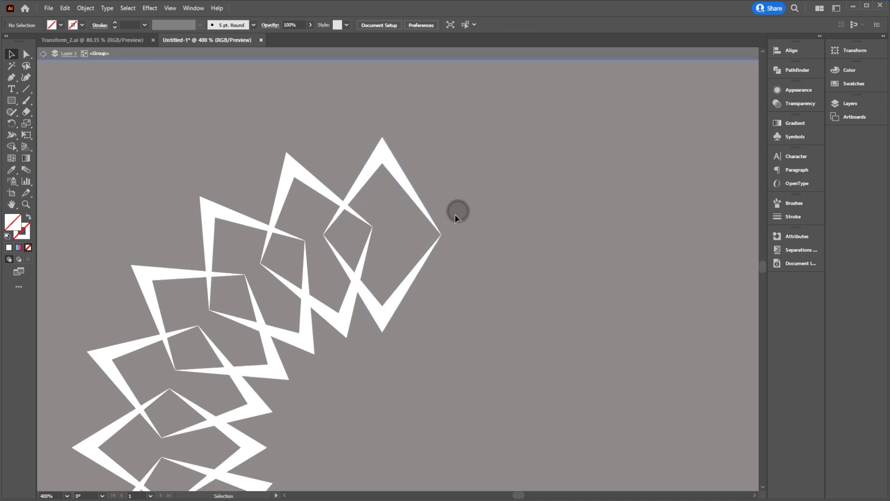
{"action": "left_click_drag", "start_coordinate": [455, 214], "coordinate": [425, 273]}
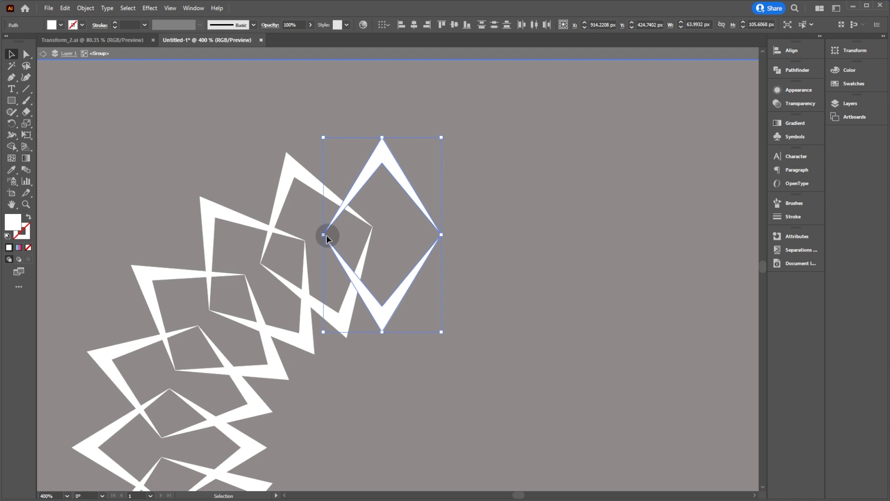
{"action": "left_click_drag", "start_coordinate": [324, 235], "coordinate": [349, 235]}
{"action": "left_click", "coordinate": [396, 248]}
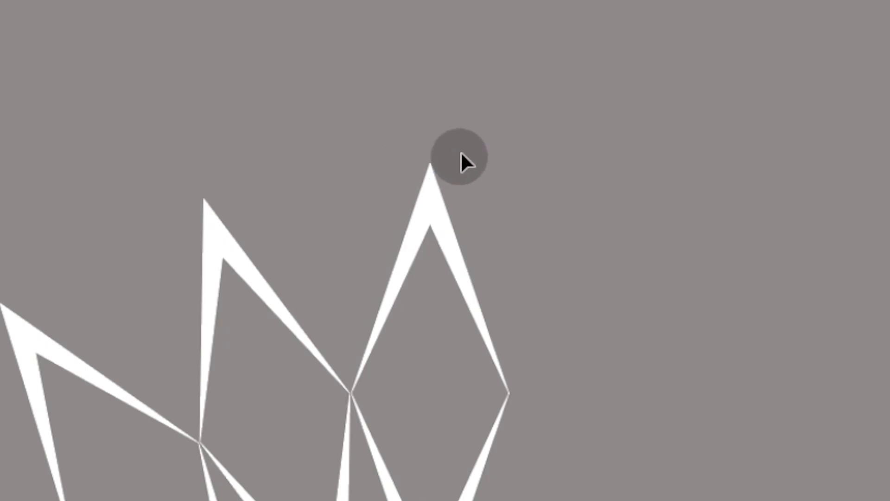
- Select only the two apex anchor points of the upper chevron and move them straight down to shorten the diamond's outer half
{"action": "left_click", "coordinate": [431, 193]}
{"action": "left_click", "coordinate": [453, 192]}
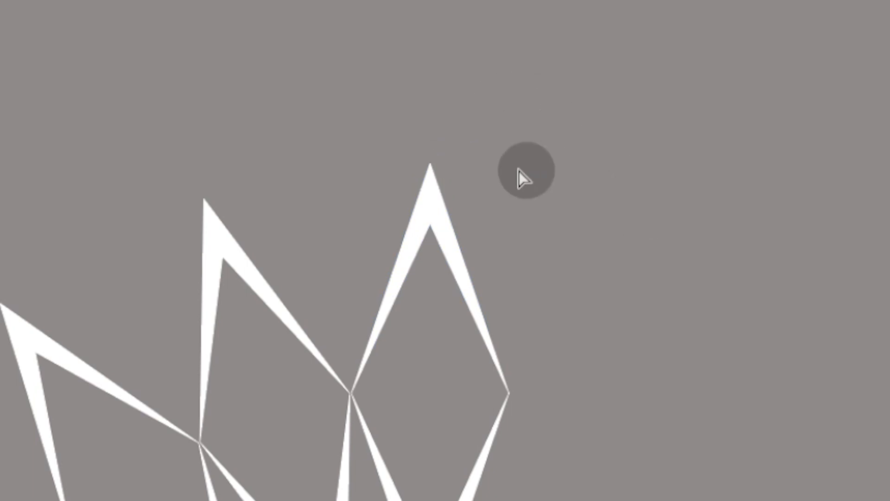
{"action": "left_click_drag", "start_coordinate": [480, 157], "coordinate": [383, 243]}
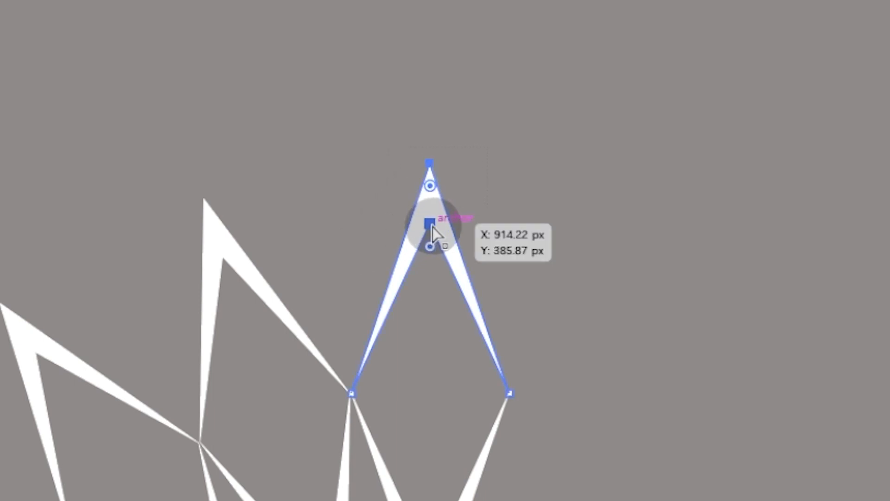
{"action": "left_click", "coordinate": [554, 204]}
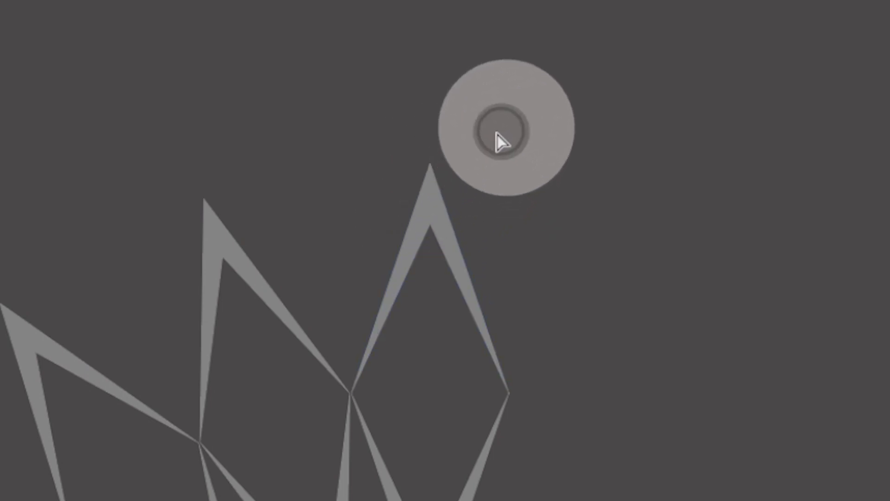
{"action": "left_click", "coordinate": [427, 243]}
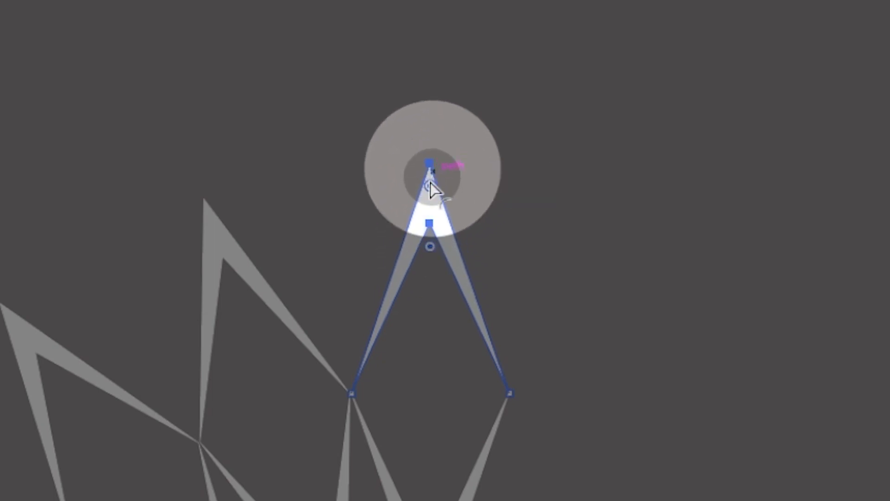
{"action": "left_click", "coordinate": [429, 165]}
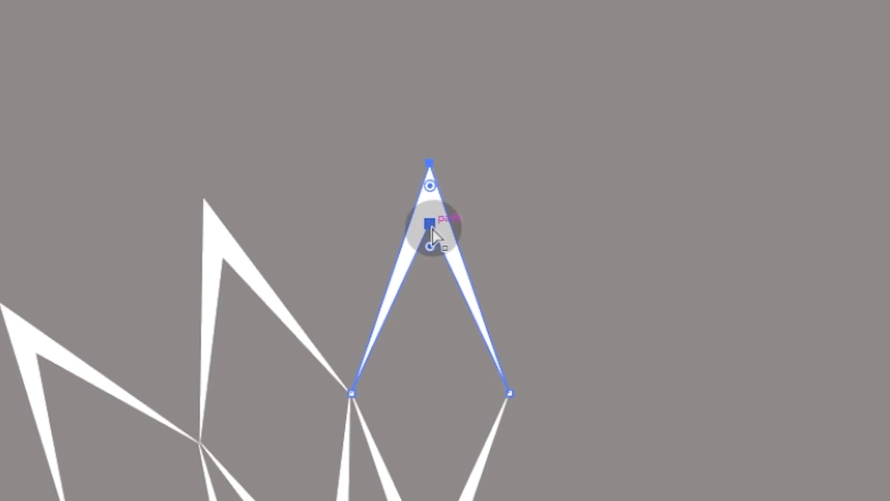
{"action": "left_click_drag", "start_coordinate": [427, 224], "coordinate": [427, 282]}
{"action": "left_click", "coordinate": [585, 328]}
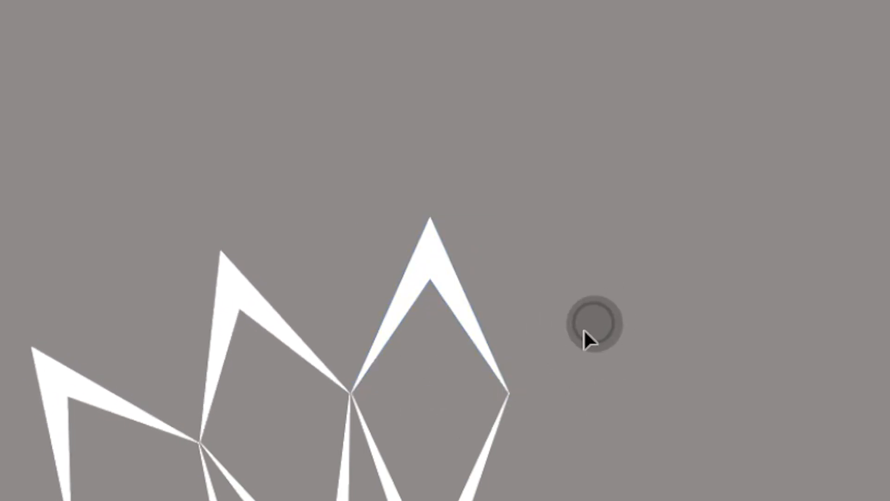
- Edit the group's existing Transform effect to 19 copies to complete the ring of hollow diamonds
{"action": "key", "text": "ctrl+minus"}
{"action": "key", "text": "ctrl+minus"}
{"action": "key", "text": "ctrl+minus"}
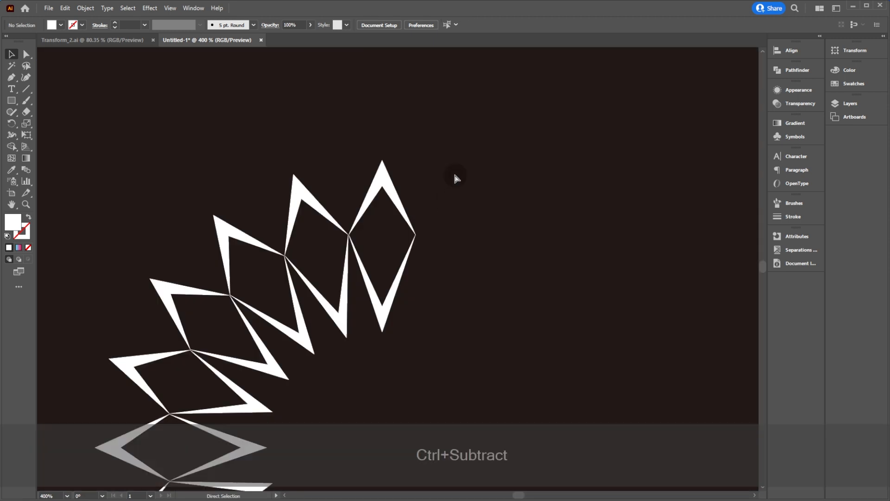
{"action": "left_click_drag", "start_coordinate": [389, 297], "coordinate": [344, 233]}
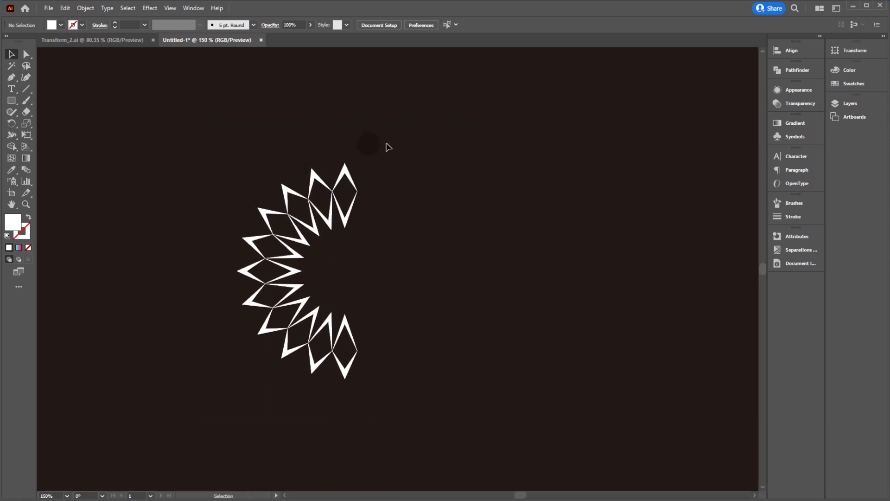
{"action": "left_click", "coordinate": [347, 173]}
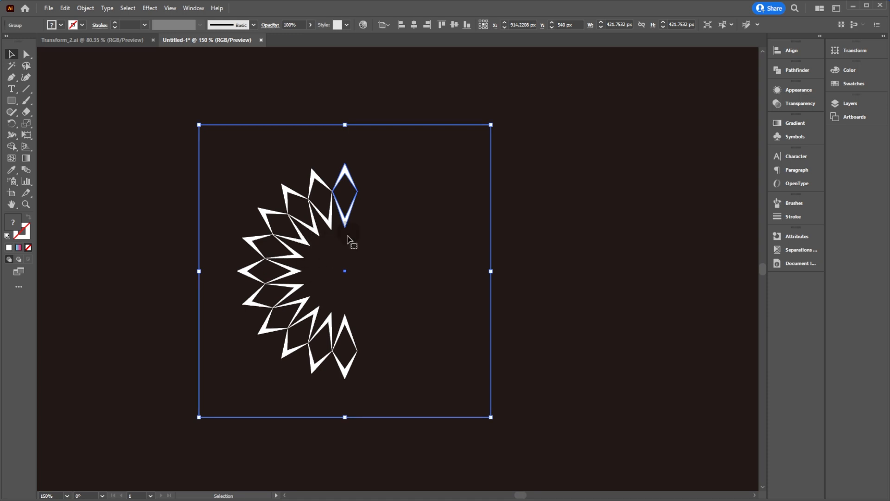
{"action": "left_click", "coordinate": [799, 91]}
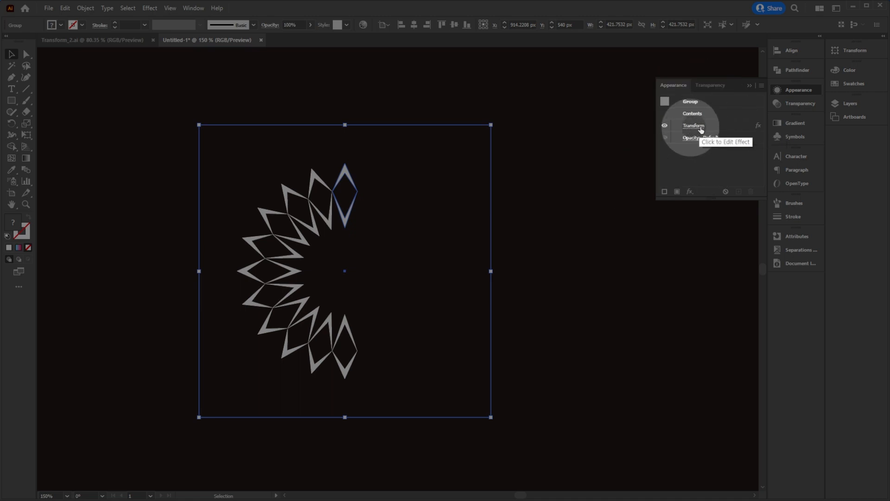
{"action": "left_click", "coordinate": [693, 126]}
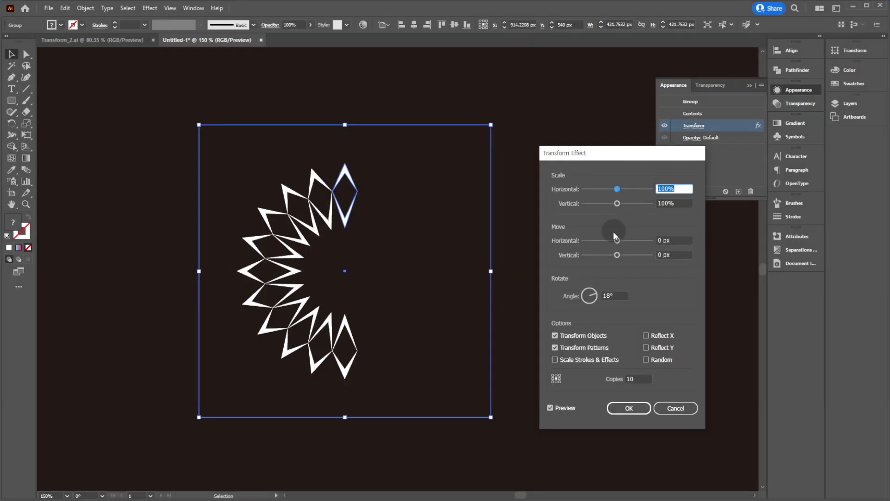
{"action": "left_click", "coordinate": [640, 378]}
{"action": "key", "text": "Up"}
{"action": "key", "text": "Up"}
{"action": "key", "text": "Up"}
{"action": "key", "text": "Up"}
{"action": "key", "text": "Up"}
{"action": "key", "text": "Up"}
{"action": "key", "text": "Up"}
{"action": "key", "text": "Up"}
{"action": "key", "text": "Up"}
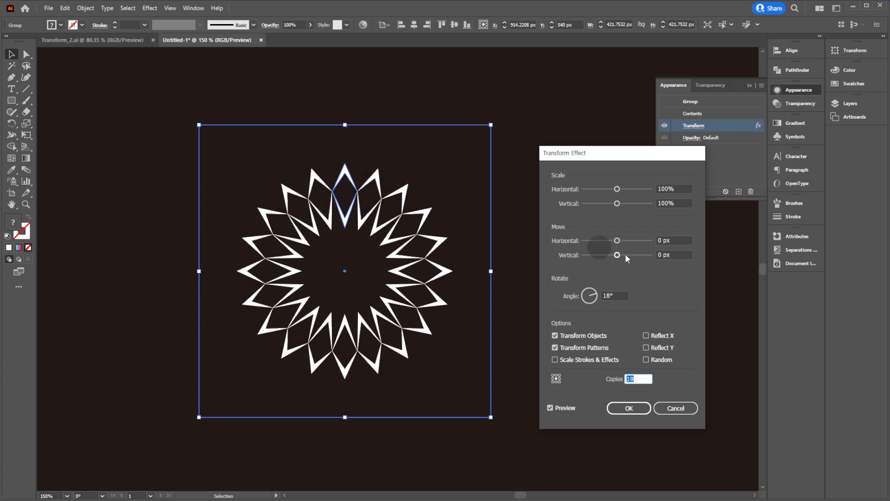
{"action": "left_click", "coordinate": [634, 410]}
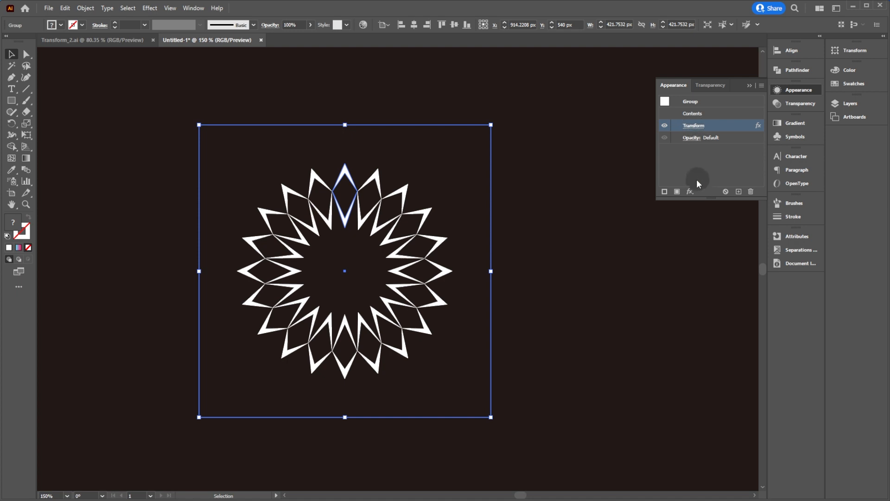
- Add a second Transform effect to the group with 1 copy scaled to 200% horizontally and vertically
{"action": "left_click", "coordinate": [689, 192]}
{"action": "mouse_move", "coordinate": [736, 246]}
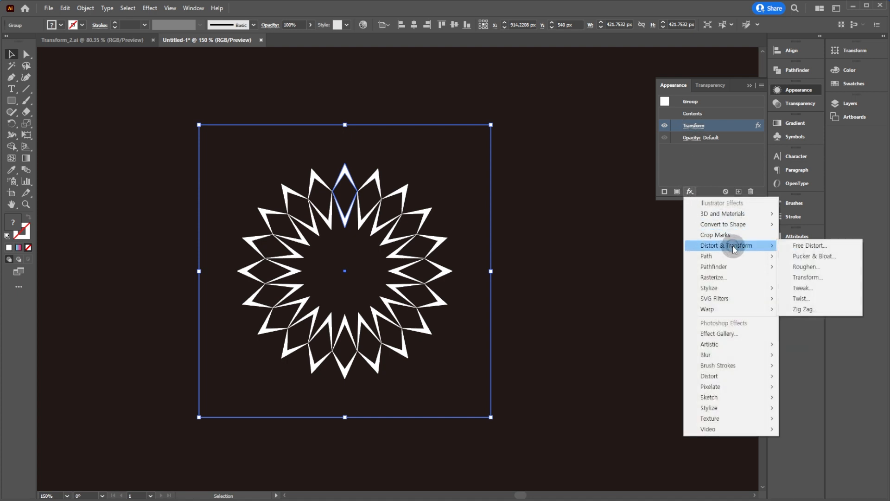
{"action": "left_click", "coordinate": [807, 278]}
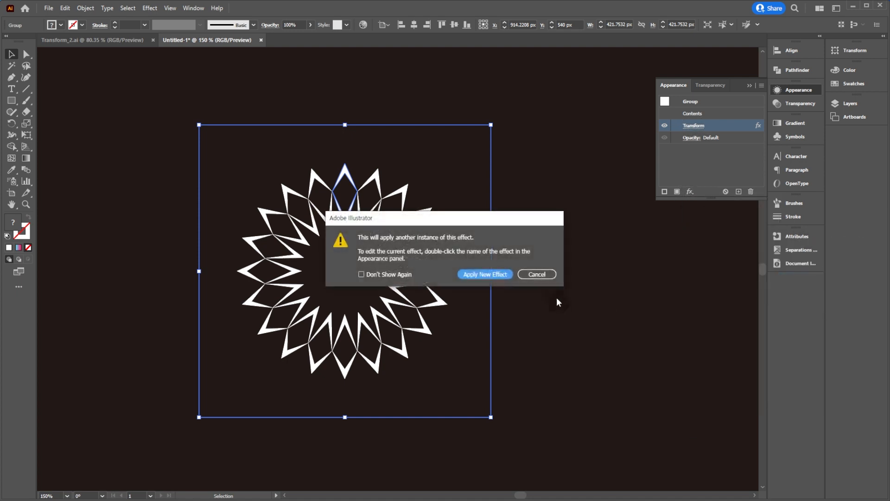
{"action": "left_click", "coordinate": [486, 274]}
{"action": "left_click_drag", "start_coordinate": [620, 158], "coordinate": [624, 157]}
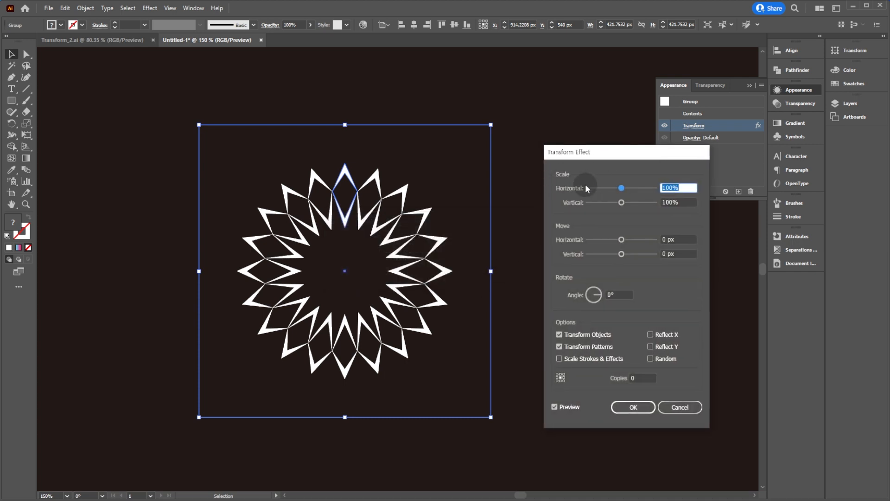
{"action": "left_click", "coordinate": [637, 377]}
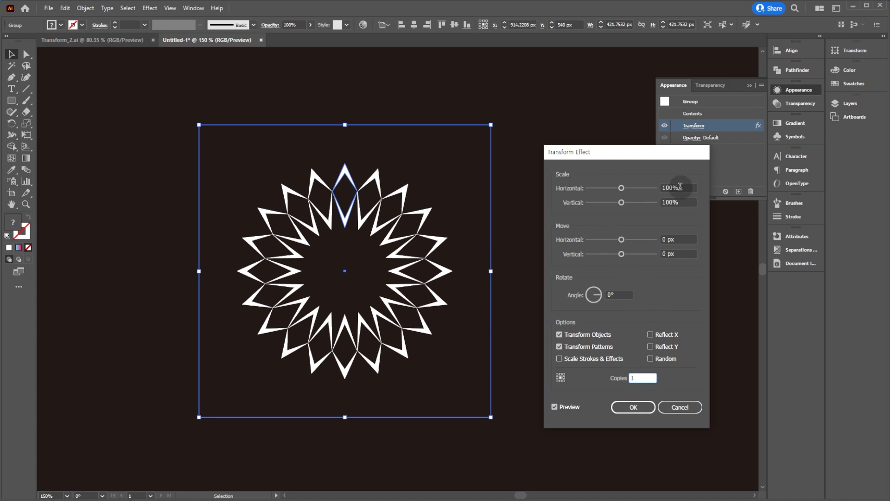
{"action": "double_click", "coordinate": [665, 187]}
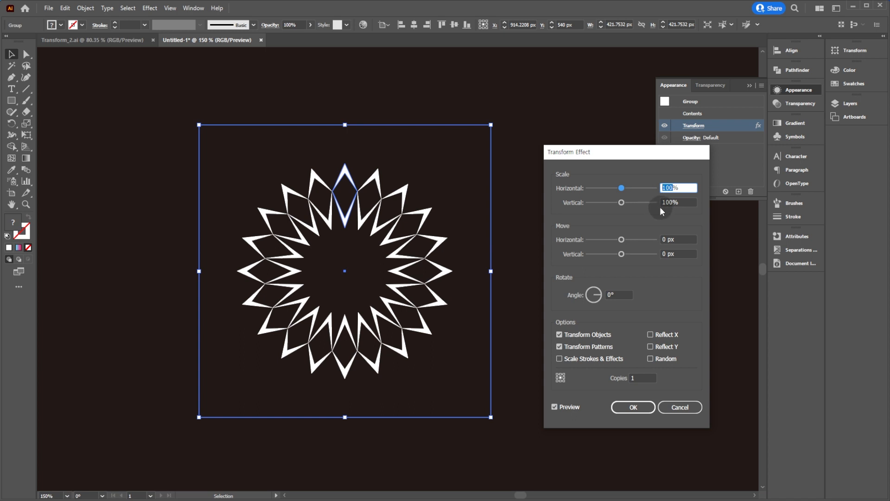
{"action": "type", "text": "20"}
{"action": "double_click", "coordinate": [671, 202]}
{"action": "type", "text": "200"}
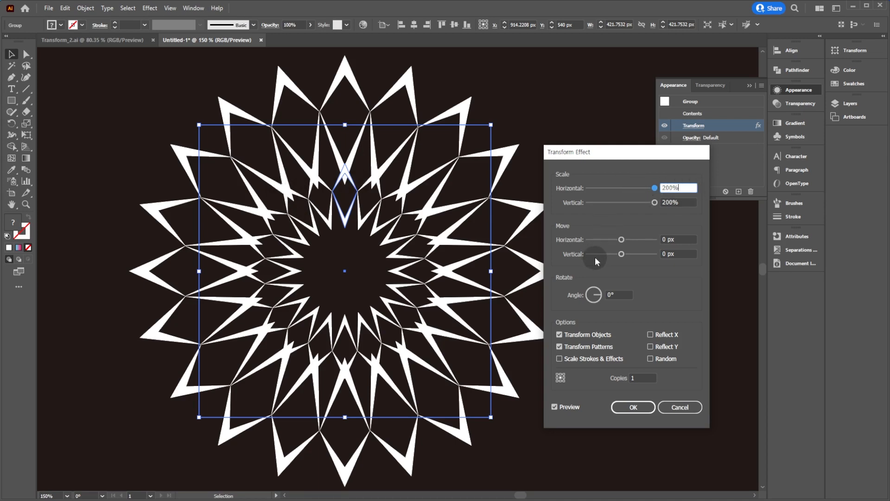
{"action": "left_click", "coordinate": [633, 407]}
- Isolate the group and move the lower chevron's two apex anchor points straight up until the two rings meet tip to tip
{"action": "left_click", "coordinate": [353, 256]}
{"action": "key", "text": "ctrl+KP_Add"}
{"action": "key", "text": "ctrl+KP_Add"}
{"action": "key", "text": "ctrl+KP_Add"}
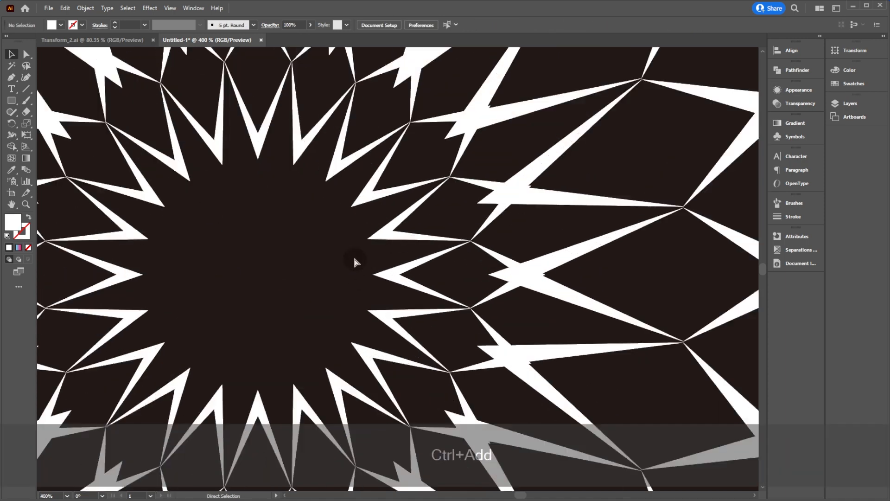
{"action": "key", "text": "space"}
{"action": "left_click_drag", "start_coordinate": [389, 194], "coordinate": [416, 347]}
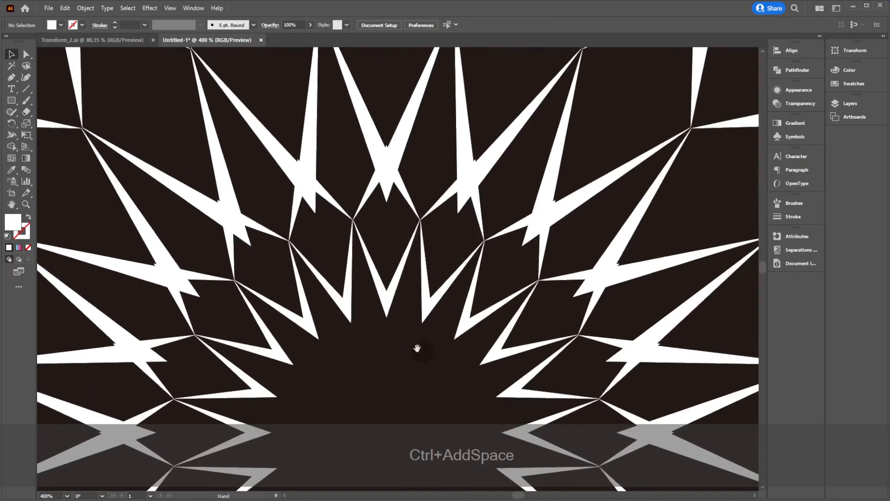
{"action": "left_click", "coordinate": [386, 291]}
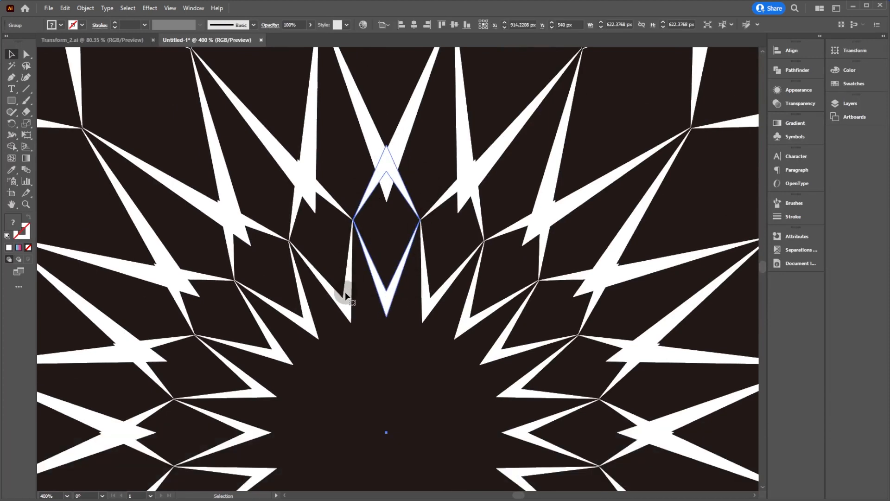
{"action": "left_click_drag", "start_coordinate": [403, 248], "coordinate": [381, 253]}
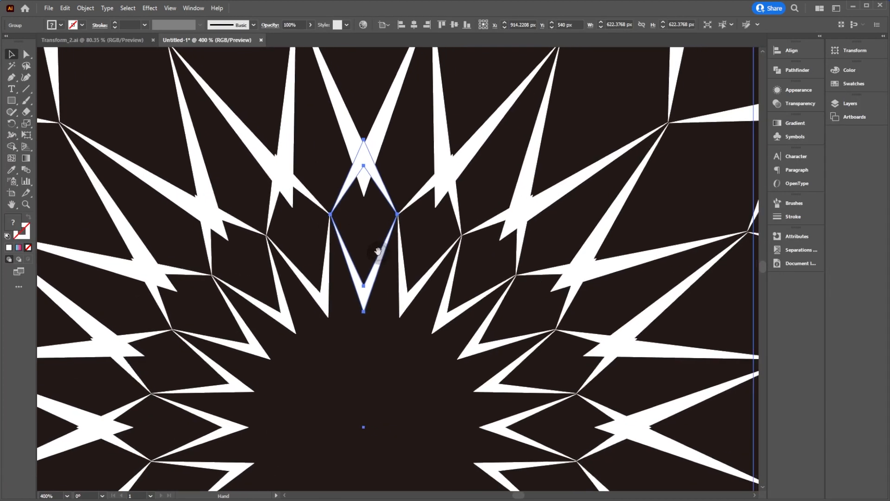
{"action": "double_click", "coordinate": [364, 294]}
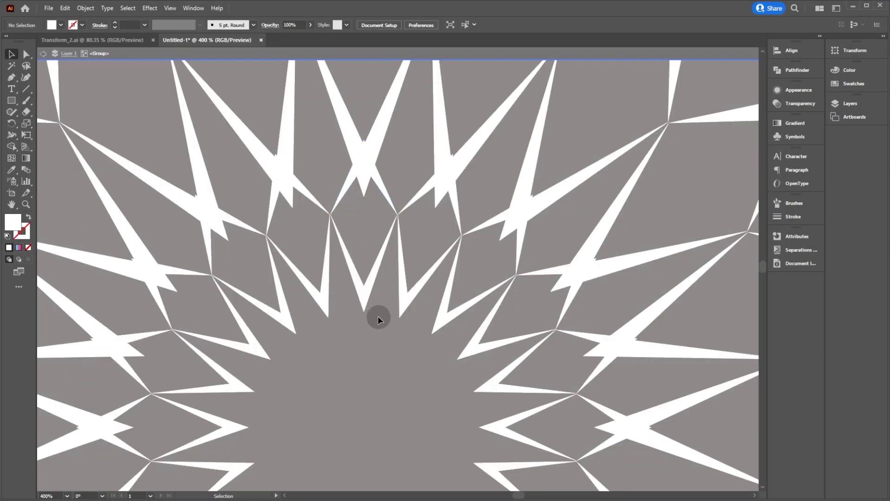
{"action": "key", "text": "a"}
{"action": "left_click", "coordinate": [364, 307]}
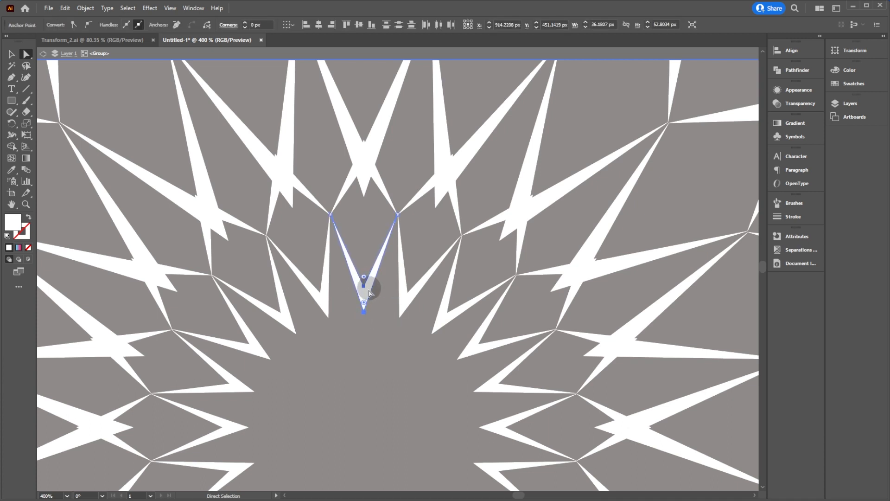
{"action": "left_click_drag", "start_coordinate": [369, 289], "coordinate": [363, 257]}
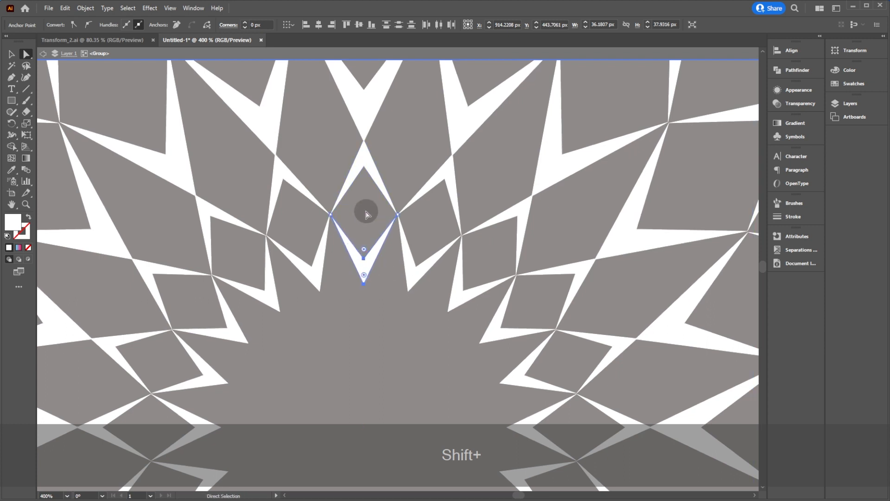
{"action": "left_click", "coordinate": [364, 179]}
{"action": "key", "text": "ctrl+minus"}
{"action": "key", "text": "ctrl+minus"}
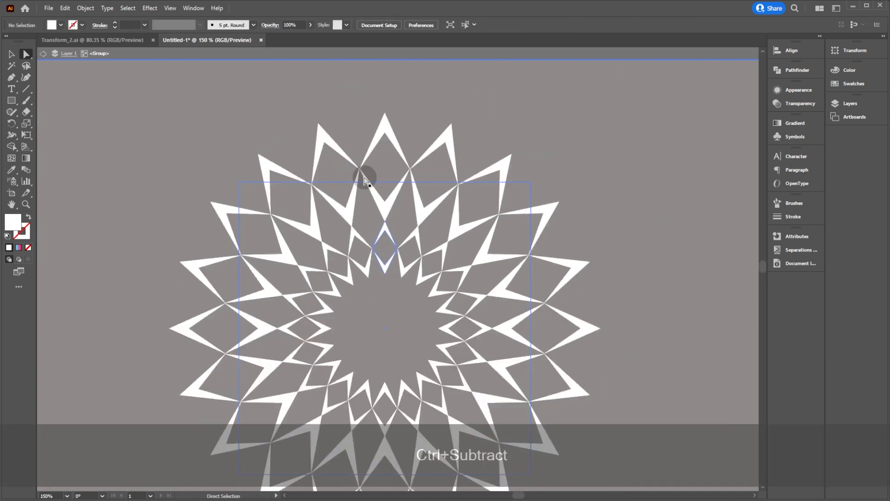
{"action": "double_click", "coordinate": [391, 314]}
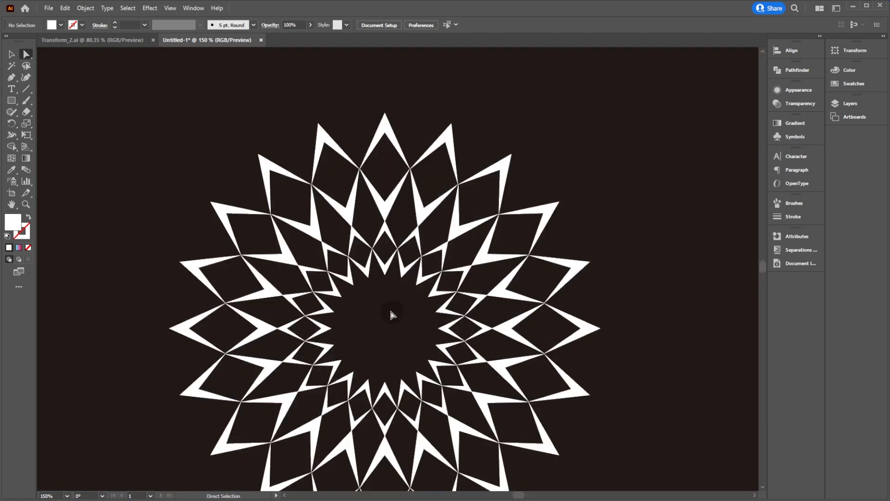
- Edit the group's second Transform effect to 2 copies to add another enlarged ring of hollow diamonds
{"action": "key", "text": "v"}
{"action": "left_click_drag", "start_coordinate": [407, 308], "coordinate": [351, 282]}
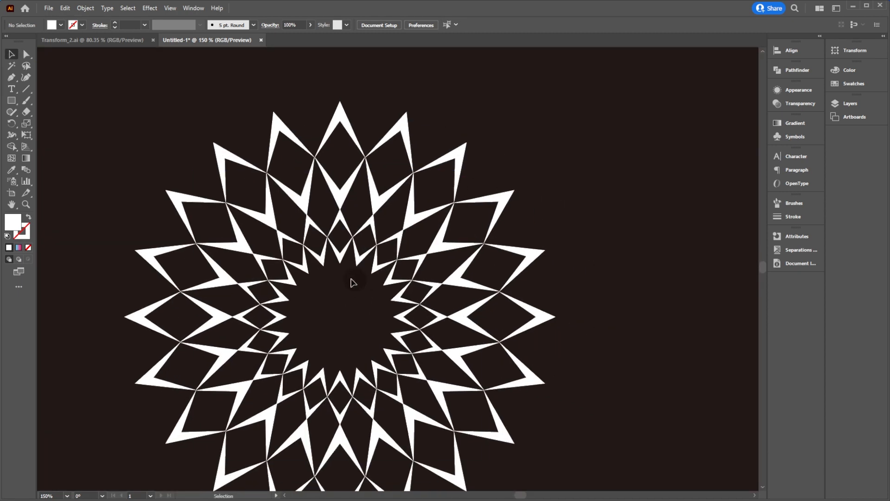
{"action": "left_click", "coordinate": [355, 250]}
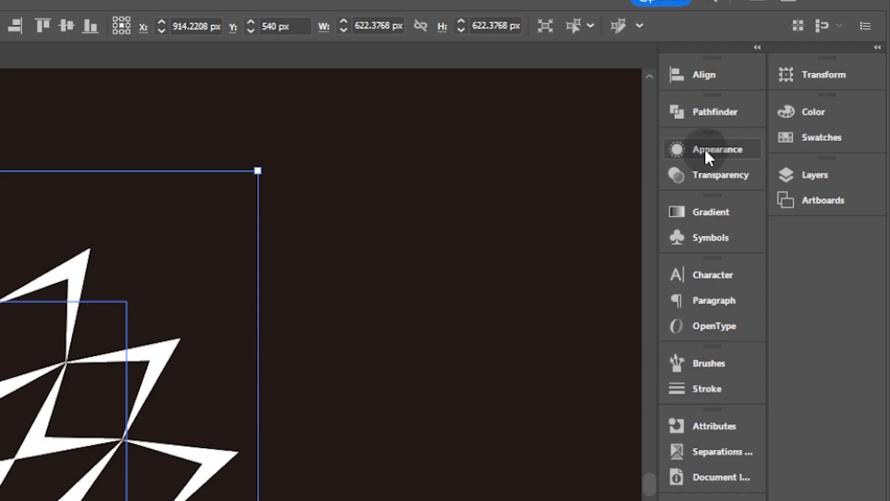
{"action": "left_click", "coordinate": [705, 151]}
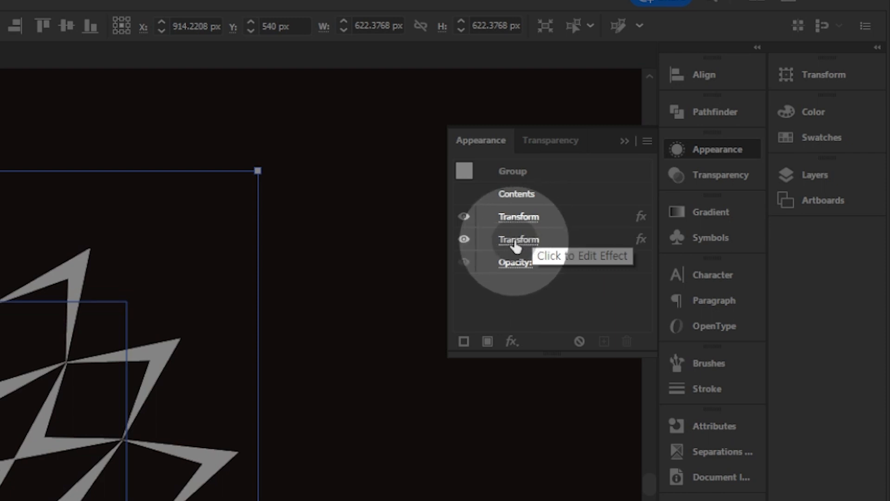
{"action": "left_click", "coordinate": [519, 241]}
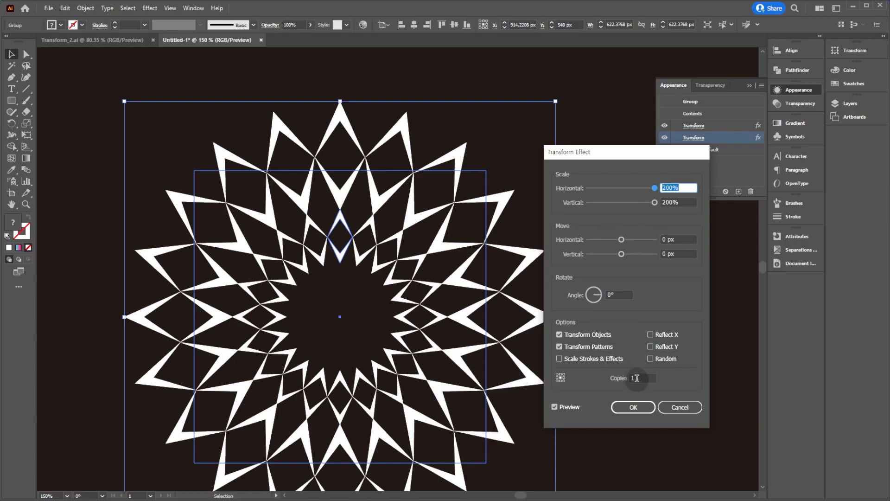
{"action": "left_click", "coordinate": [638, 378]}
{"action": "key", "text": "Up"}
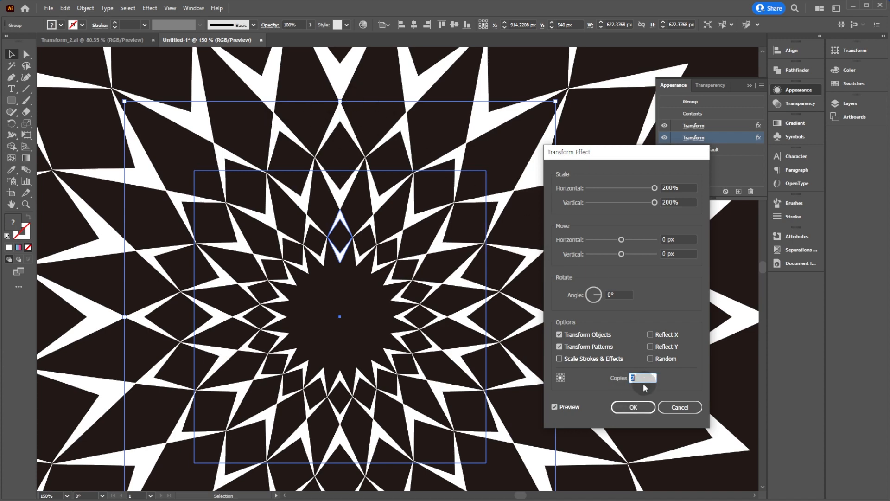
{"action": "left_click", "coordinate": [631, 409]}
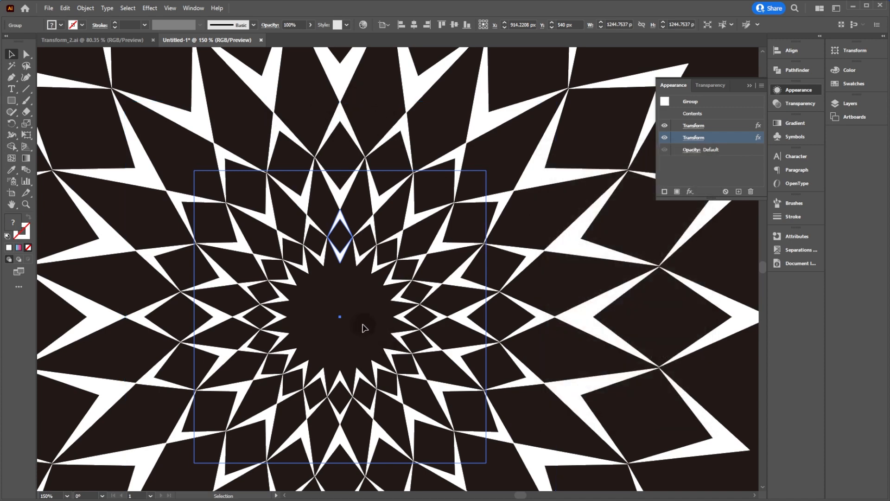
{"action": "left_click", "coordinate": [355, 322]}
{"action": "key", "text": "ctrl+minus"}
{"action": "key", "text": "ctrl+minus"}
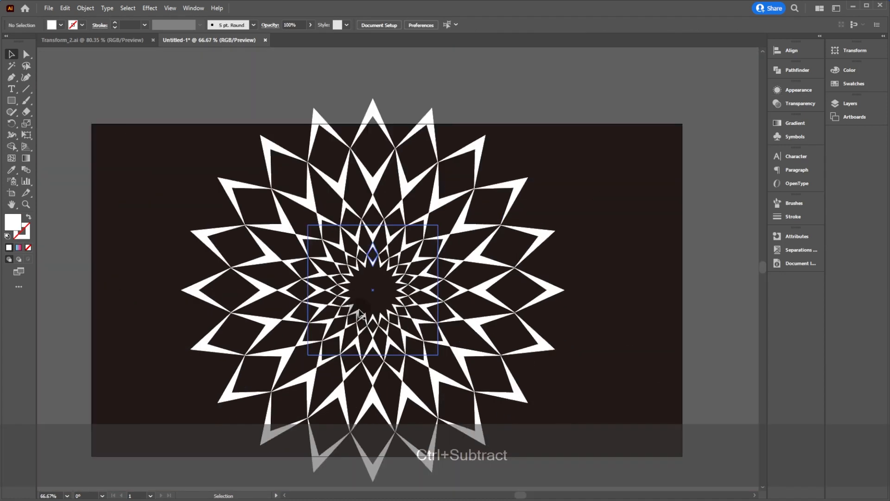
- Try filling the whole group with magenta #fc00fc, and undo the fill
{"action": "left_click", "coordinate": [383, 262]}
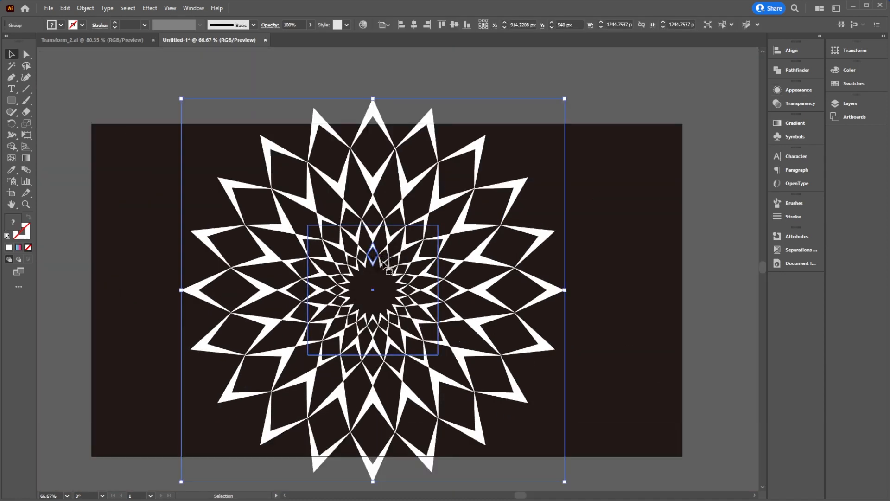
{"action": "left_click", "coordinate": [379, 286]}
{"action": "left_click", "coordinate": [374, 260]}
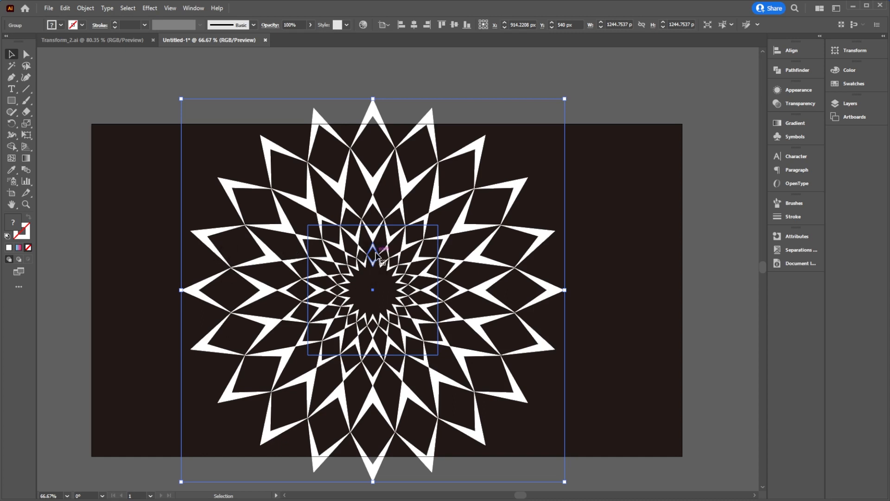
{"action": "double_click", "coordinate": [13, 222]}
{"action": "left_click", "coordinate": [287, 225]}
{"action": "left_click", "coordinate": [277, 206]}
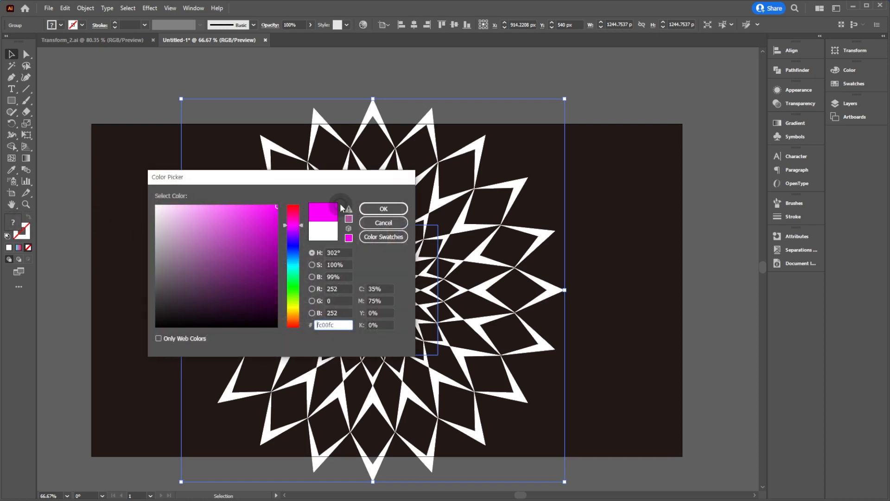
{"action": "left_click", "coordinate": [383, 209]}
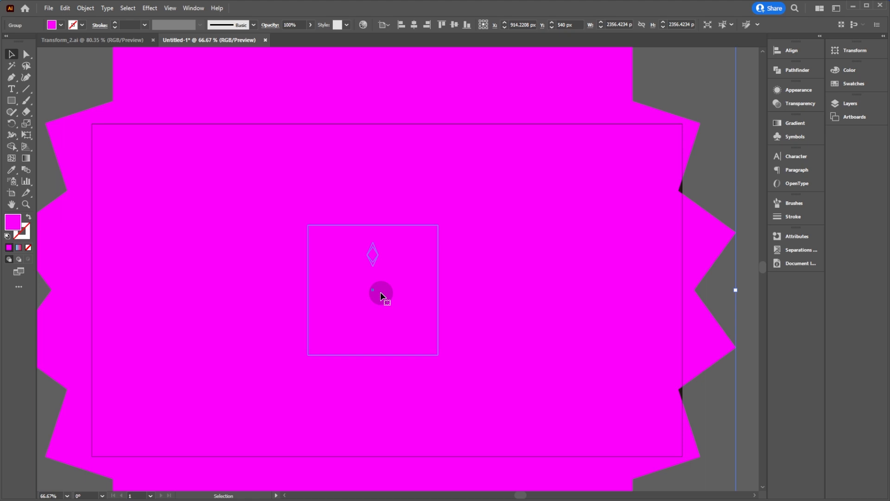
{"action": "key", "text": "ctrl+z"}
{"action": "left_click", "coordinate": [375, 281]}
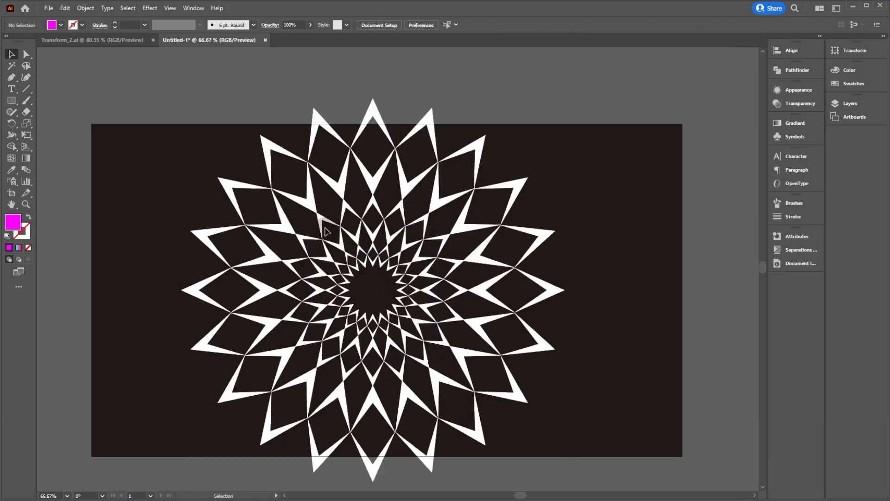
- Isolate the group, fill only the hollow diamond's two chevrons with magenta #d900e5, and exit isolation
{"action": "left_click", "coordinate": [386, 262]}
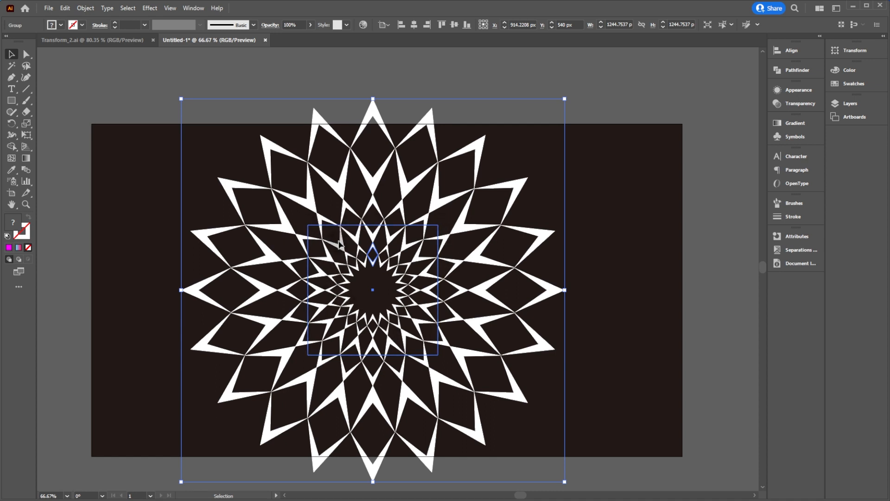
{"action": "double_click", "coordinate": [373, 264]}
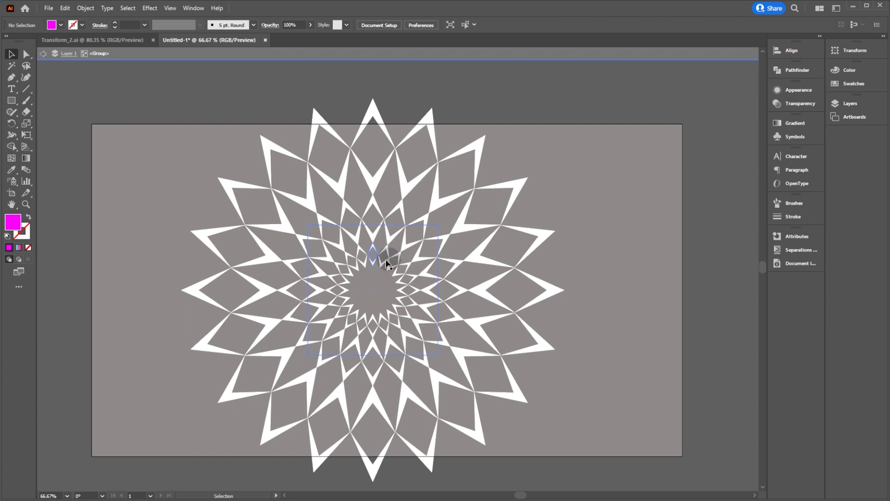
{"action": "left_click_drag", "start_coordinate": [379, 267], "coordinate": [366, 251]}
{"action": "key", "text": "ctrl+z"}
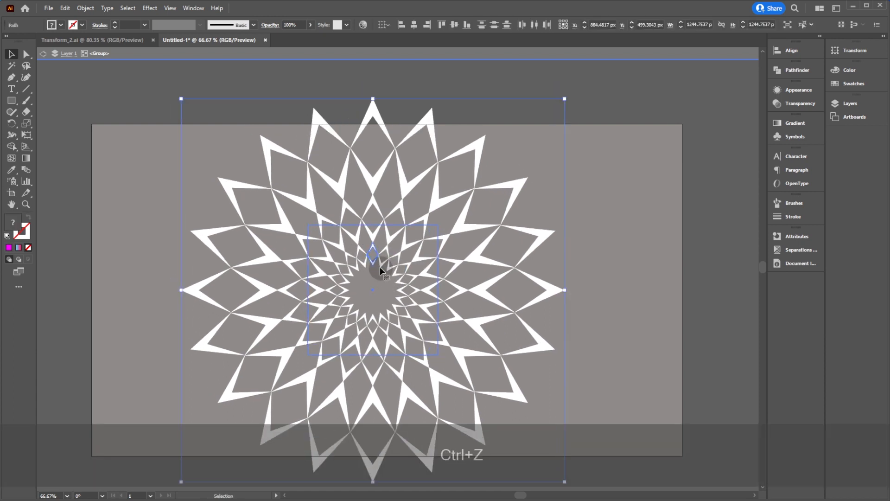
{"action": "left_click", "coordinate": [376, 262]}
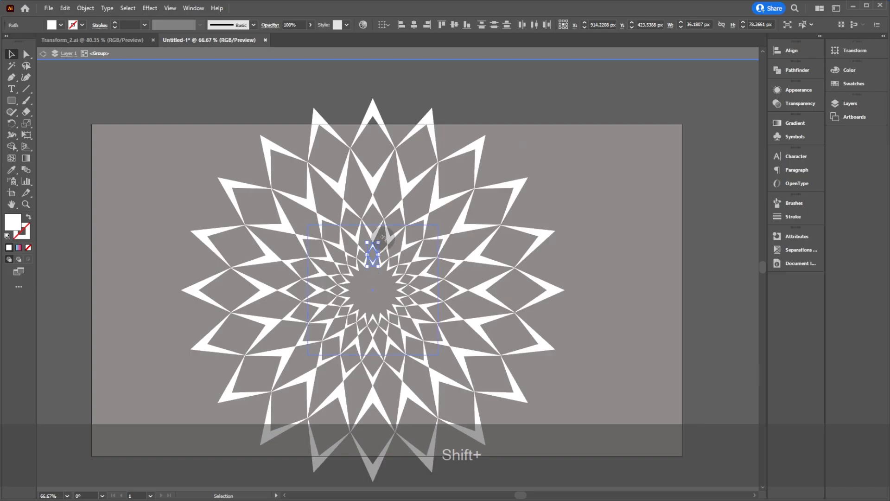
{"action": "double_click", "coordinate": [13, 221]}
{"action": "type", "text": "dc00e8"}
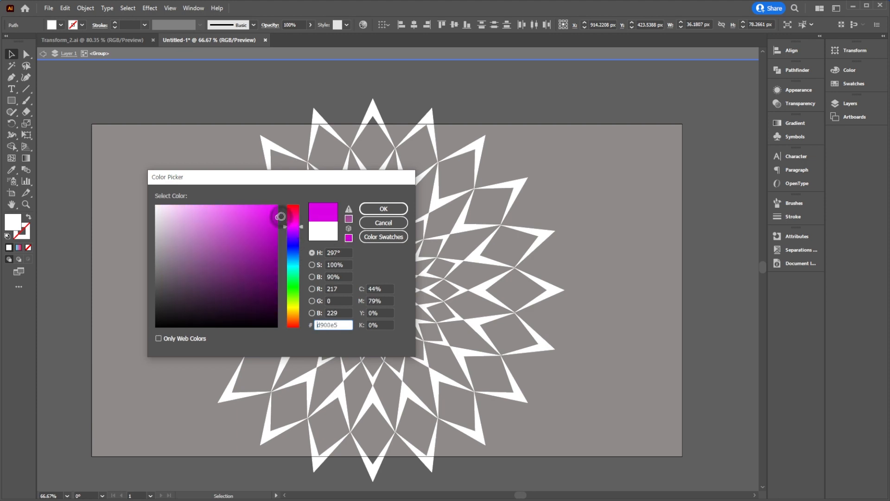
{"action": "left_click", "coordinate": [391, 216]}
{"action": "double_click", "coordinate": [597, 226]}
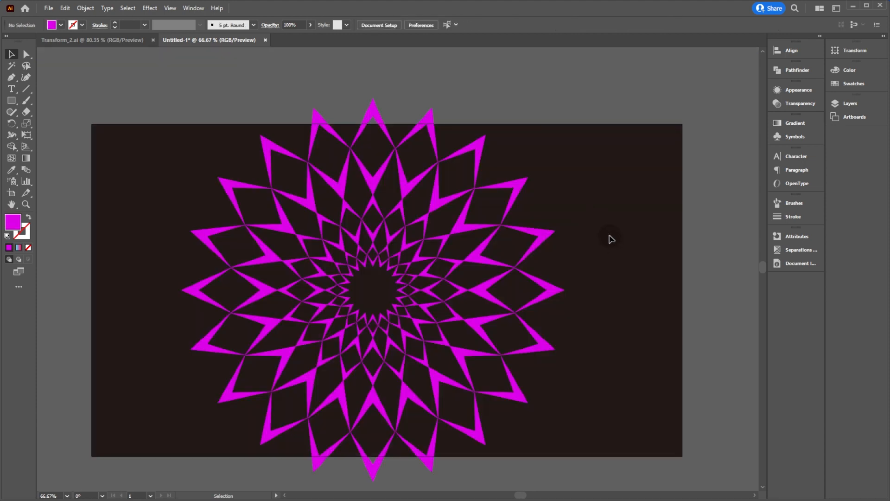
{"action": "key", "text": "ctrl+0"}
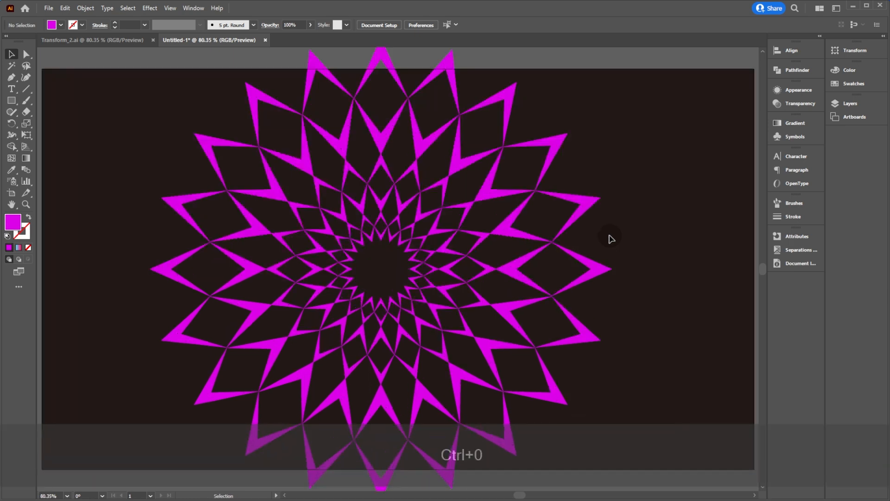